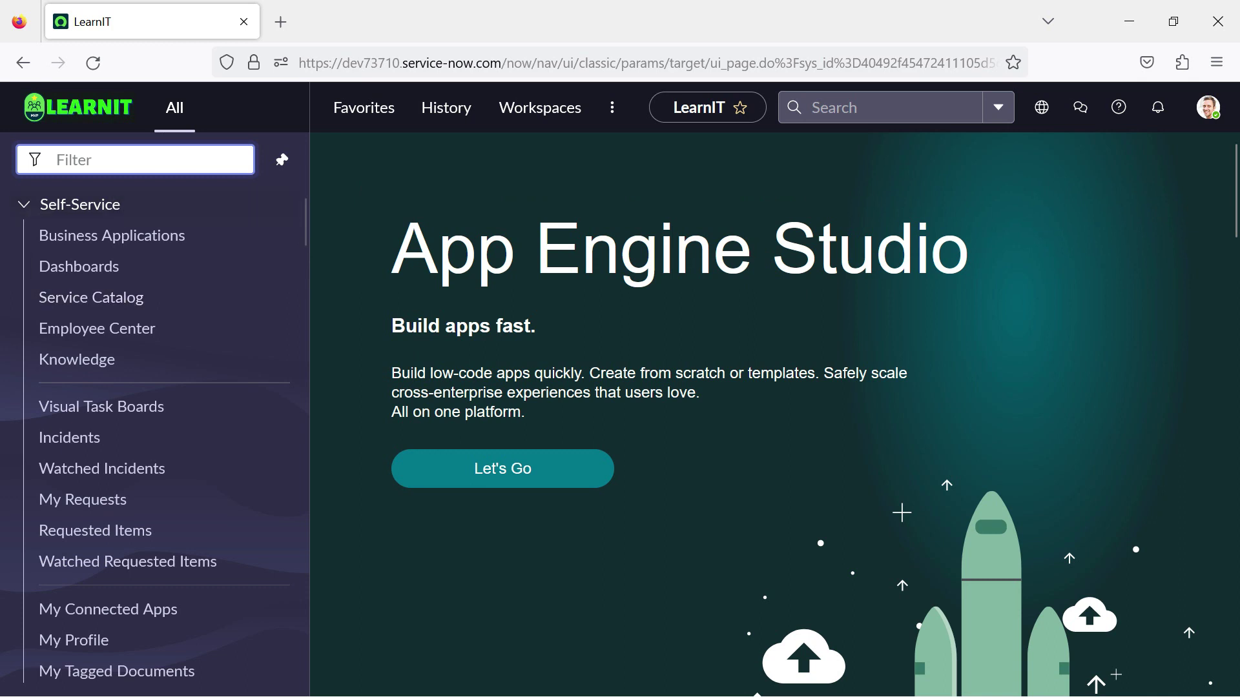
Step: Filter the navigator for 'incident' and create a new incident record, INC0010035
click(116, 165)
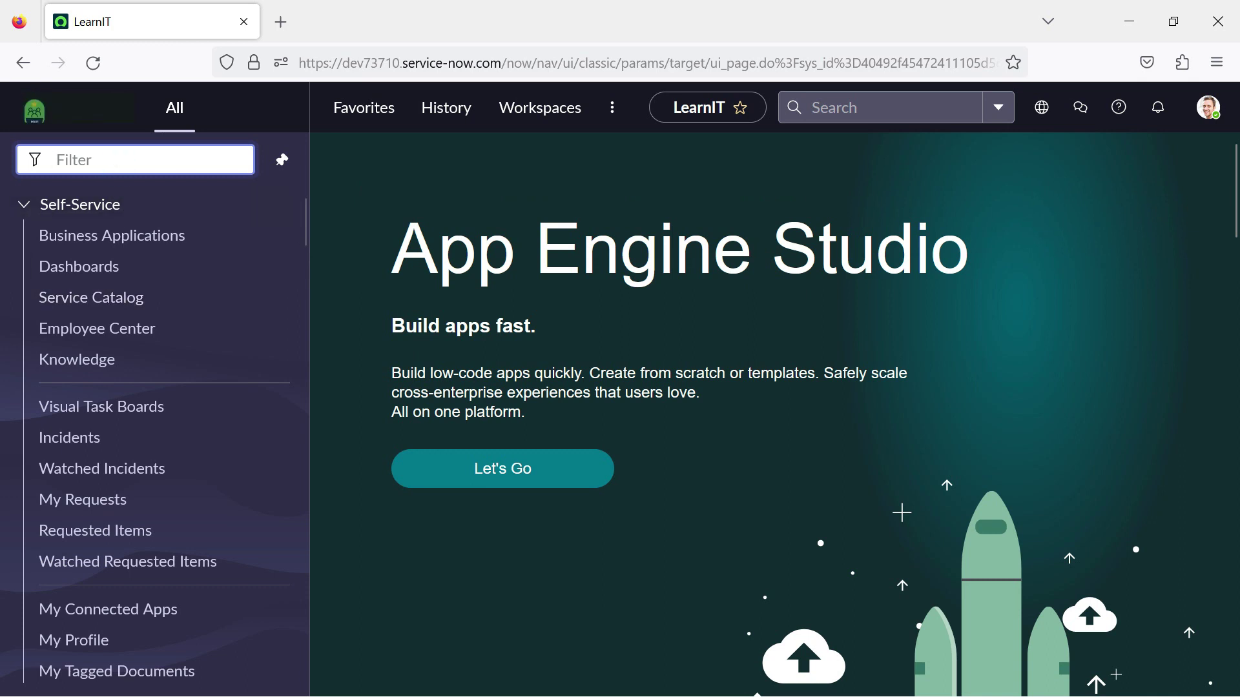
text(incident)
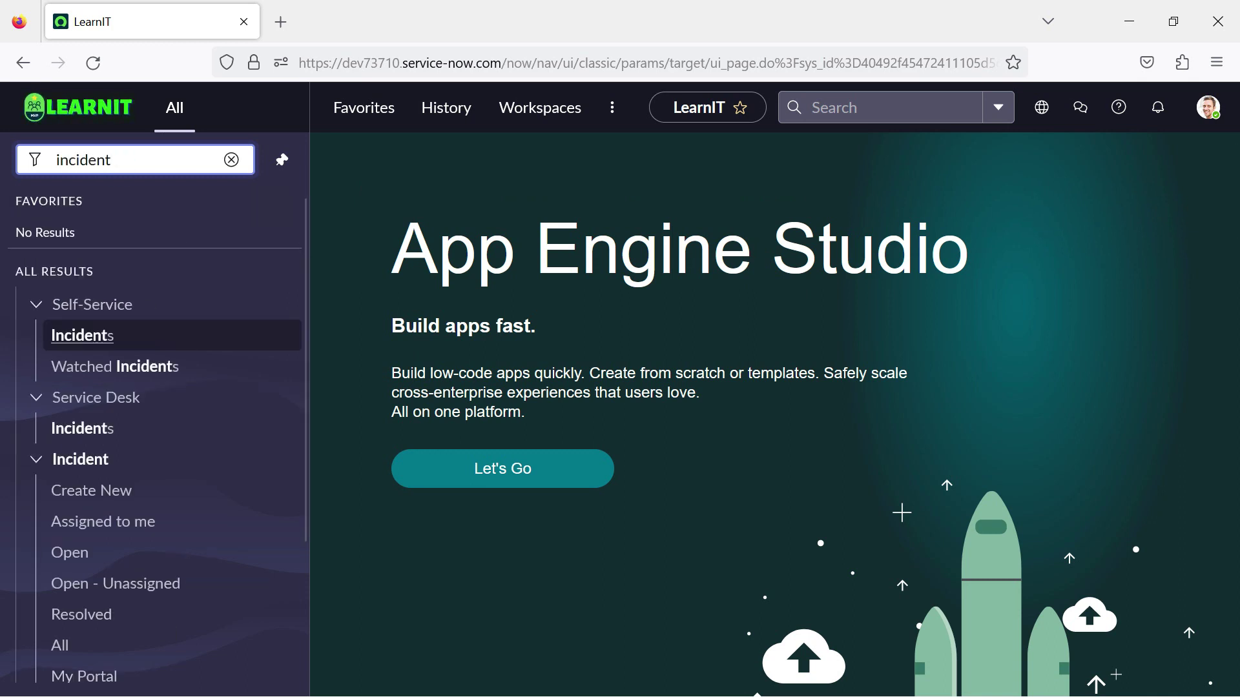
click(78, 492)
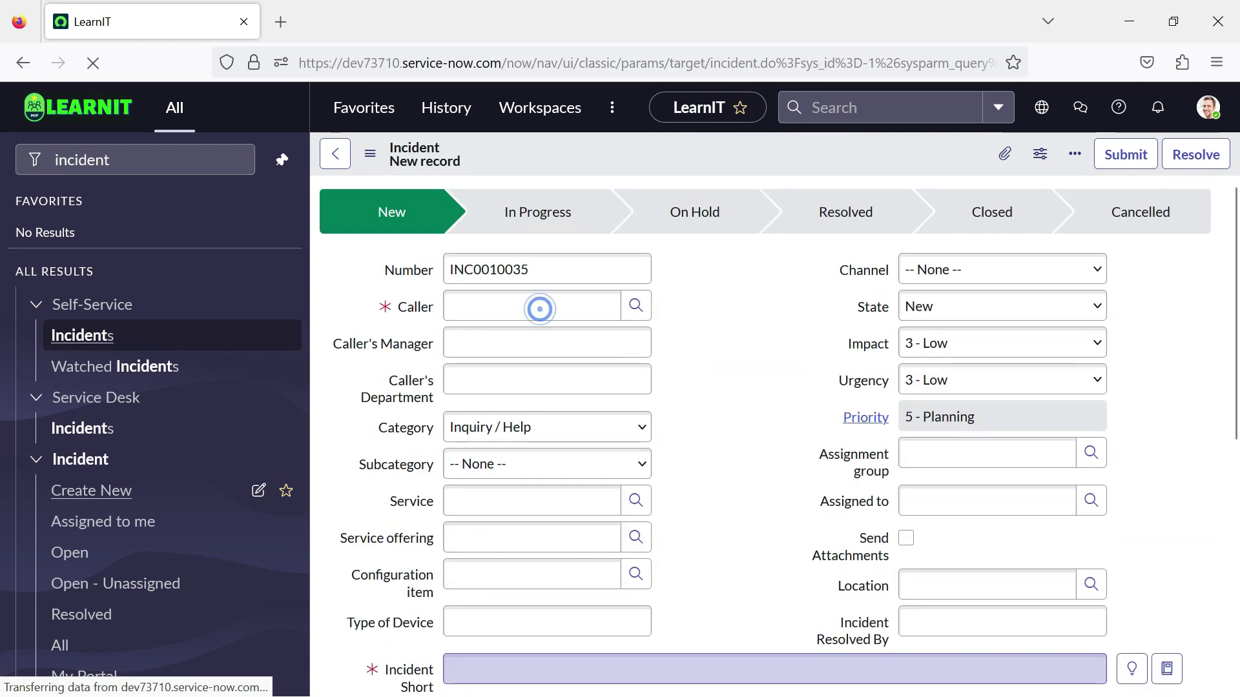
click(498, 357)
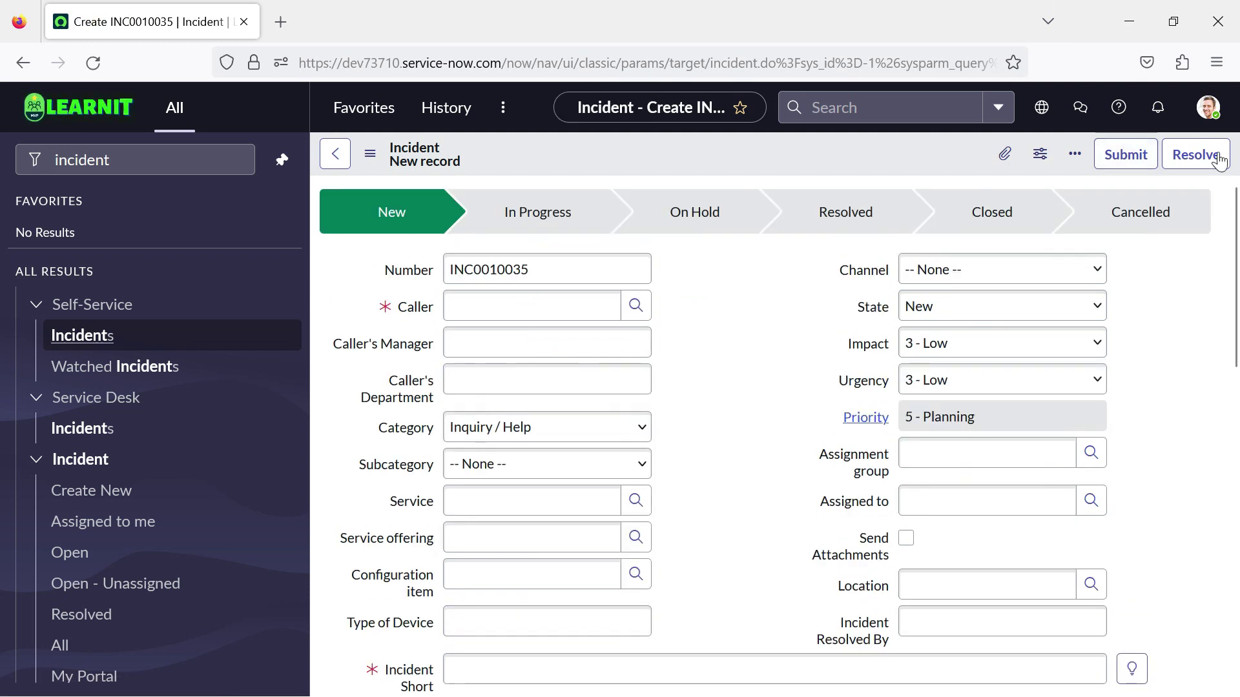
Step: Switch the interface theme from Default to Dark in the user Preferences
click(1207, 107)
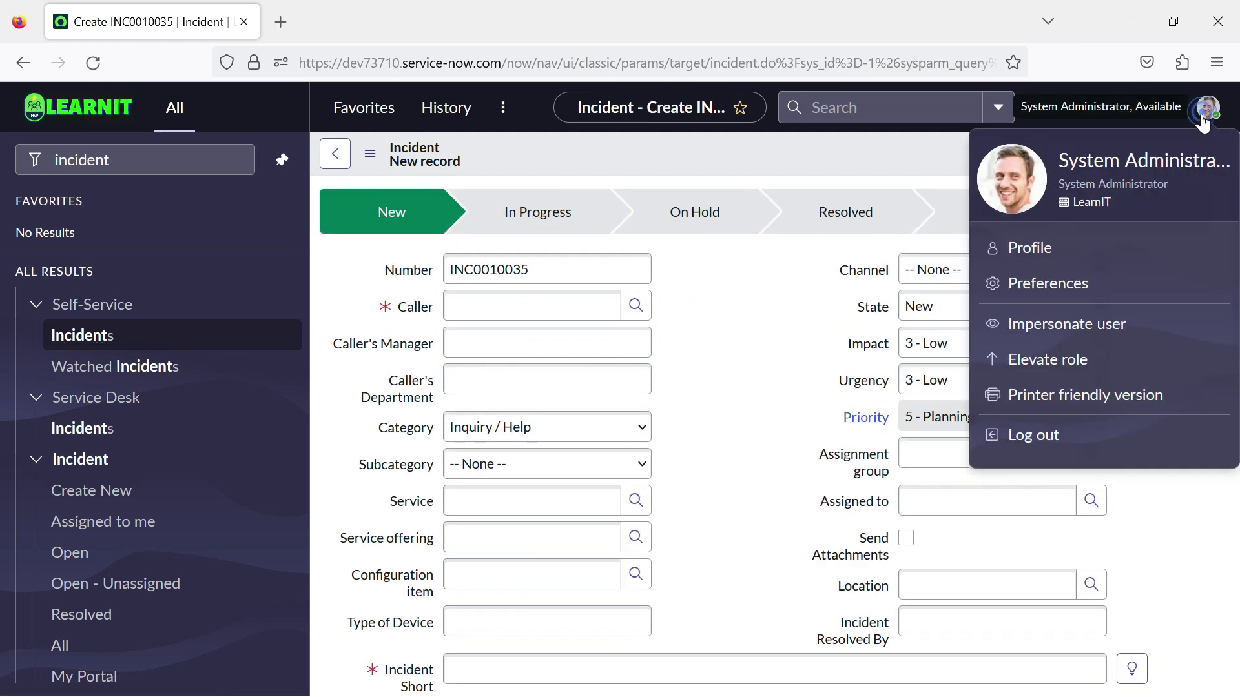
click(1046, 285)
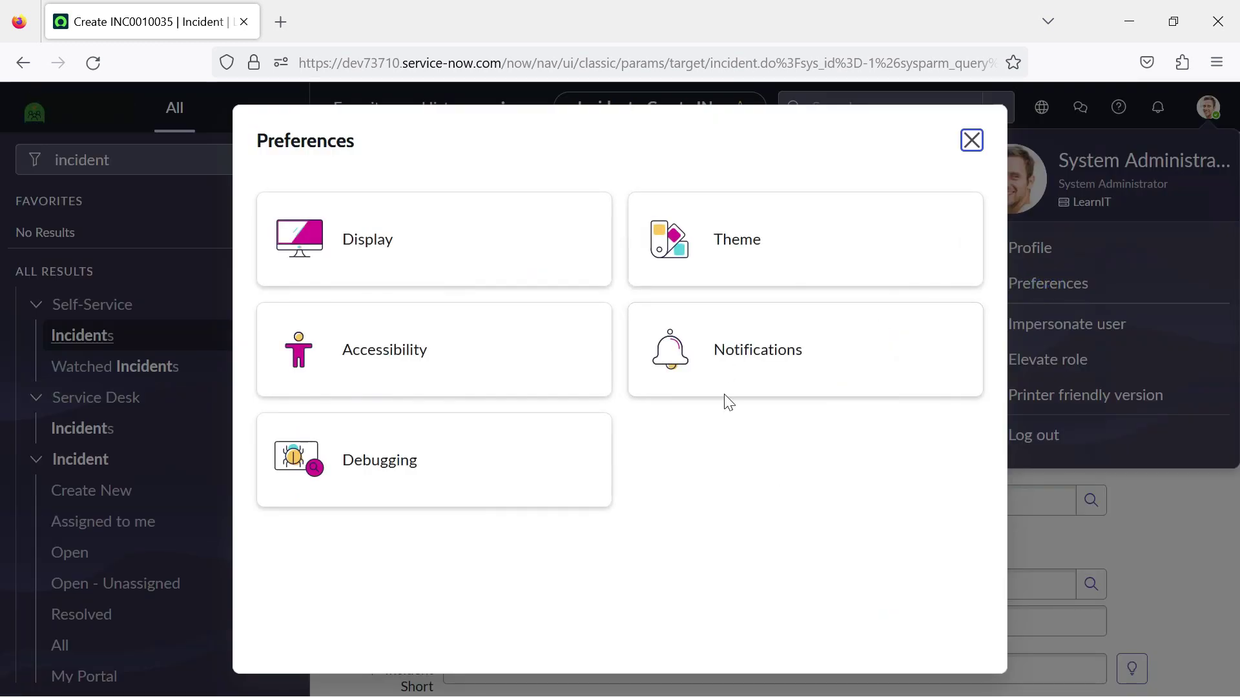
click(742, 240)
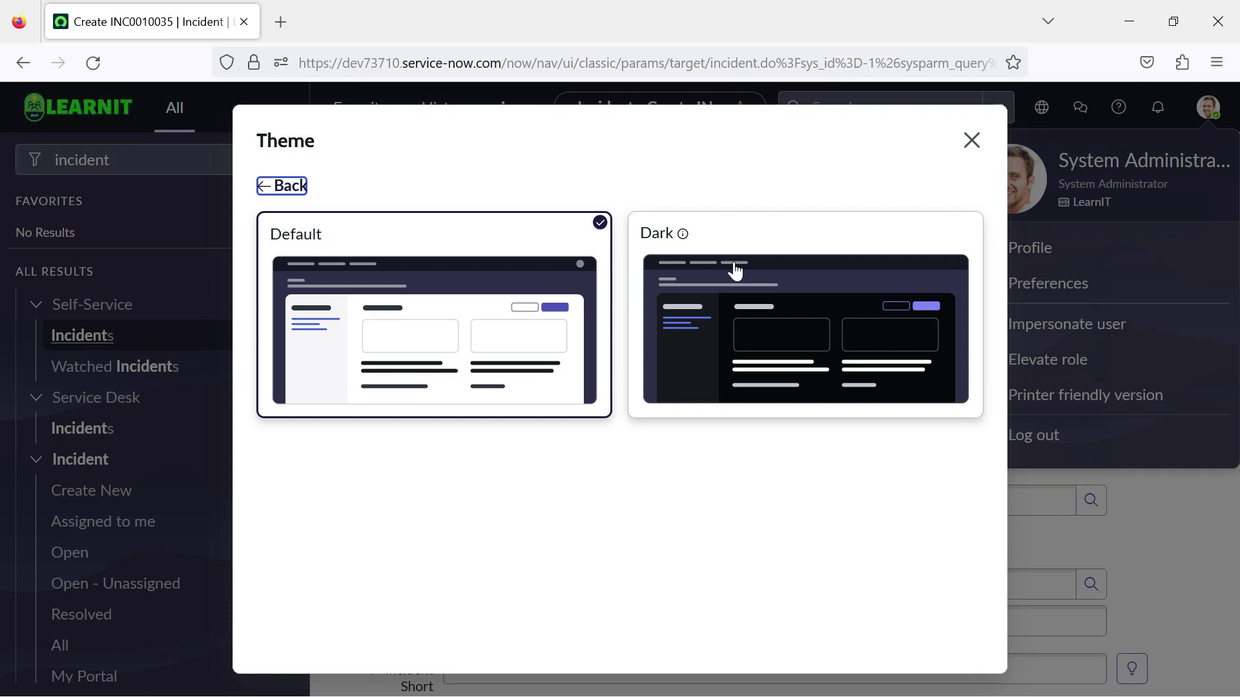
click(749, 304)
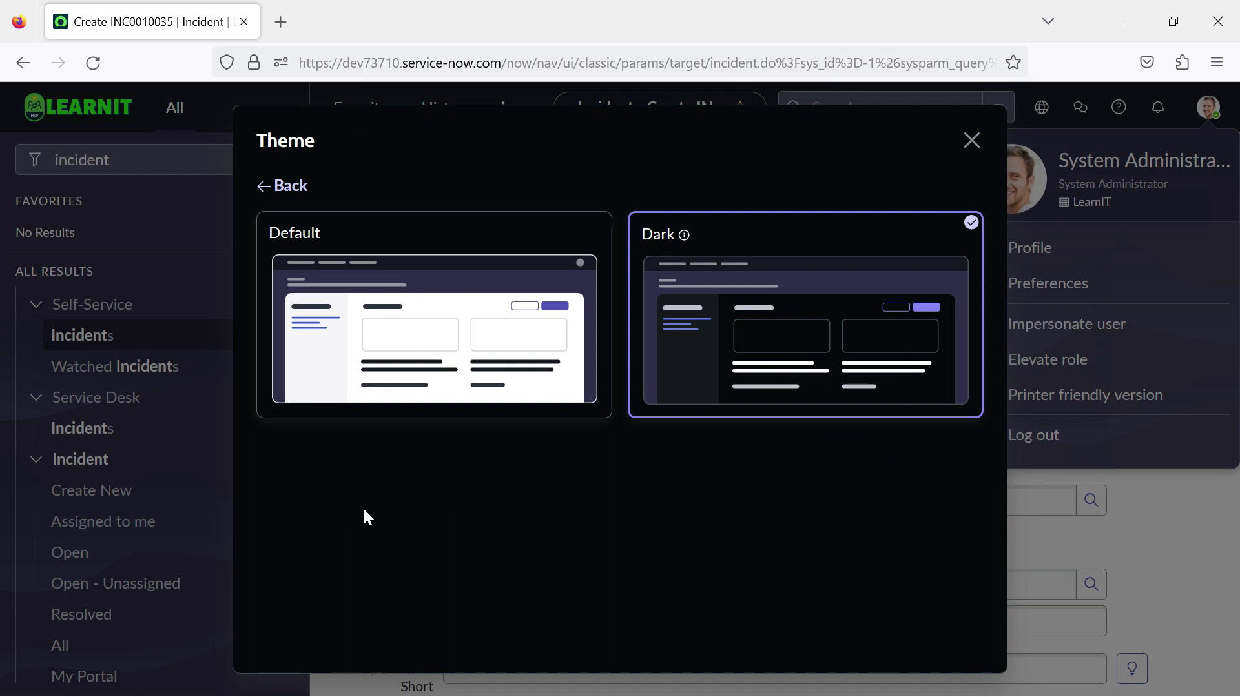
click(969, 142)
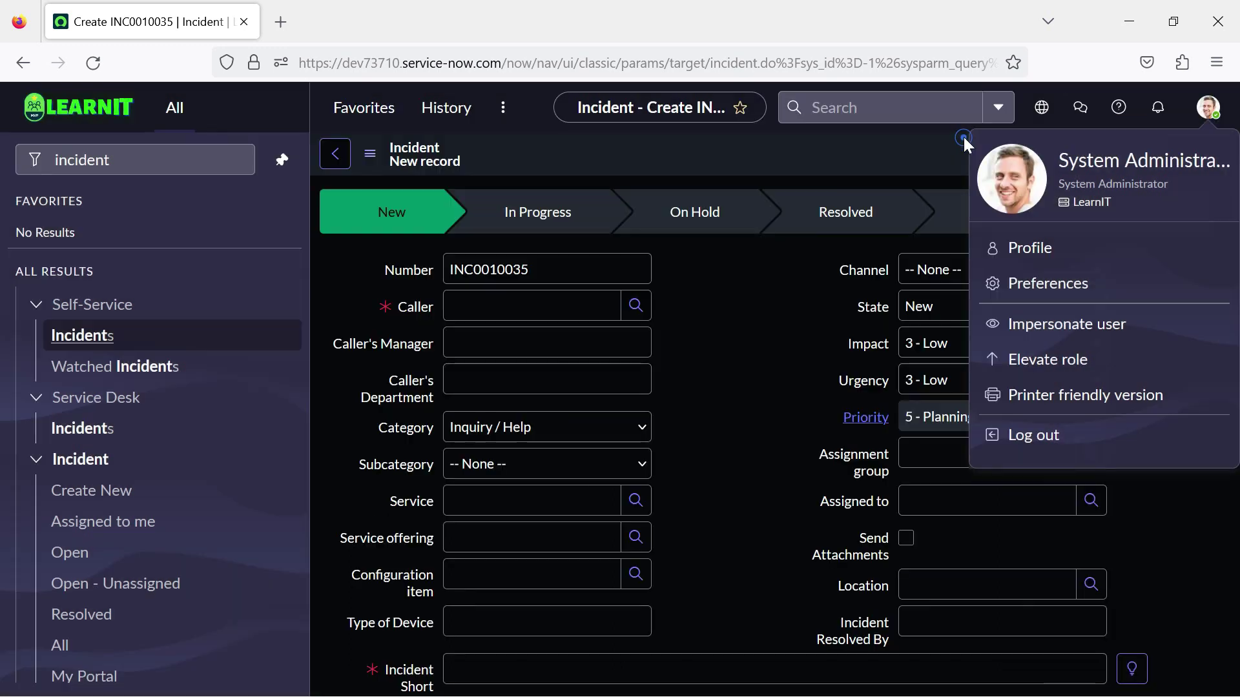
Step: Close the profile menu and scroll through the dark-themed incident form
click(735, 311)
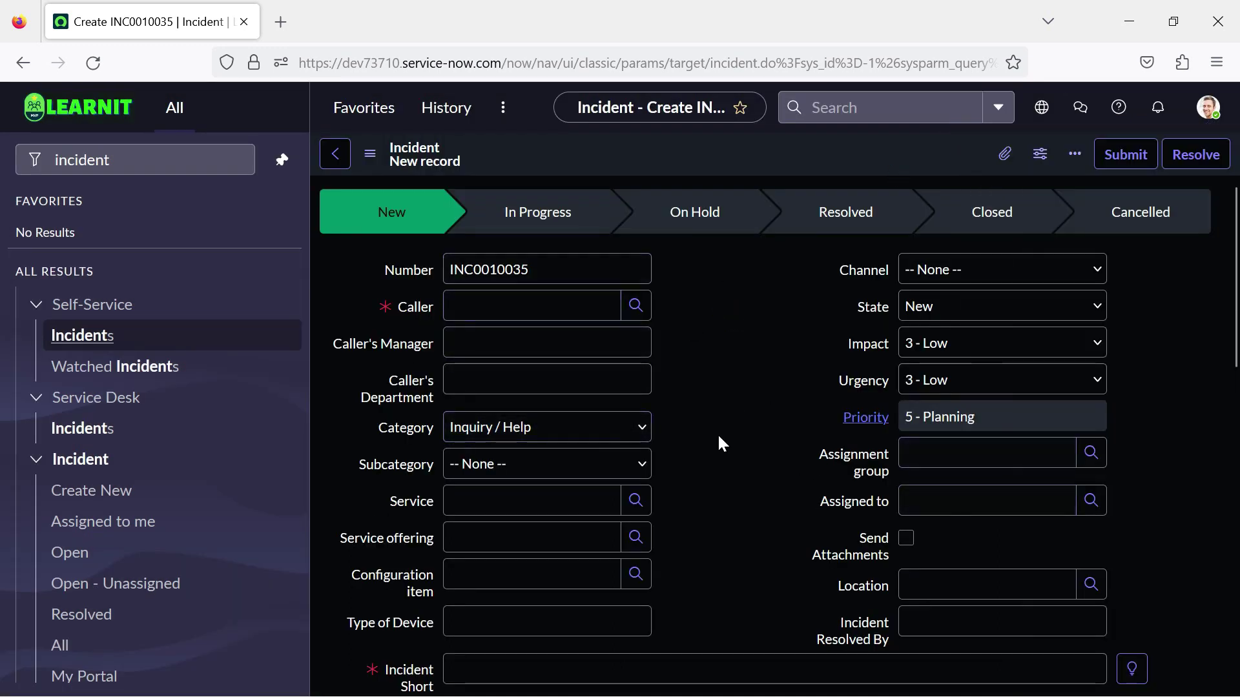
scroll(716, 434, down, 5)
scroll(714, 443, up, 5)
scroll(806, 454, down, 10)
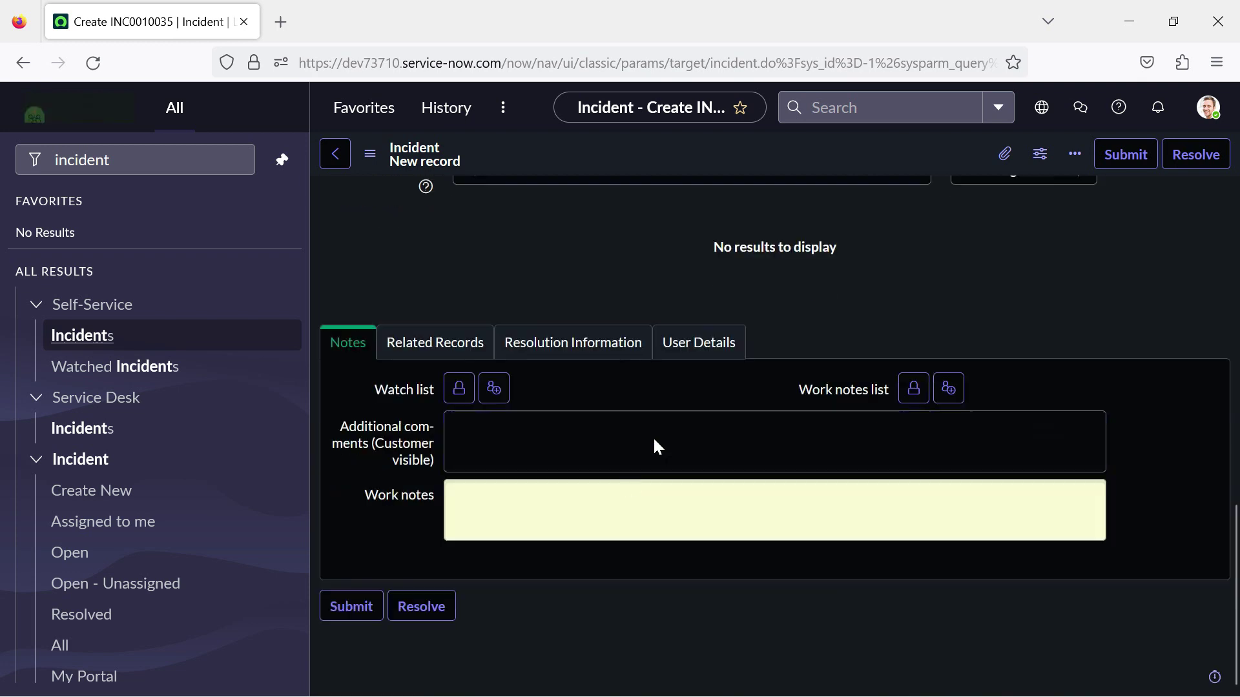
scroll(489, 501, up, 10)
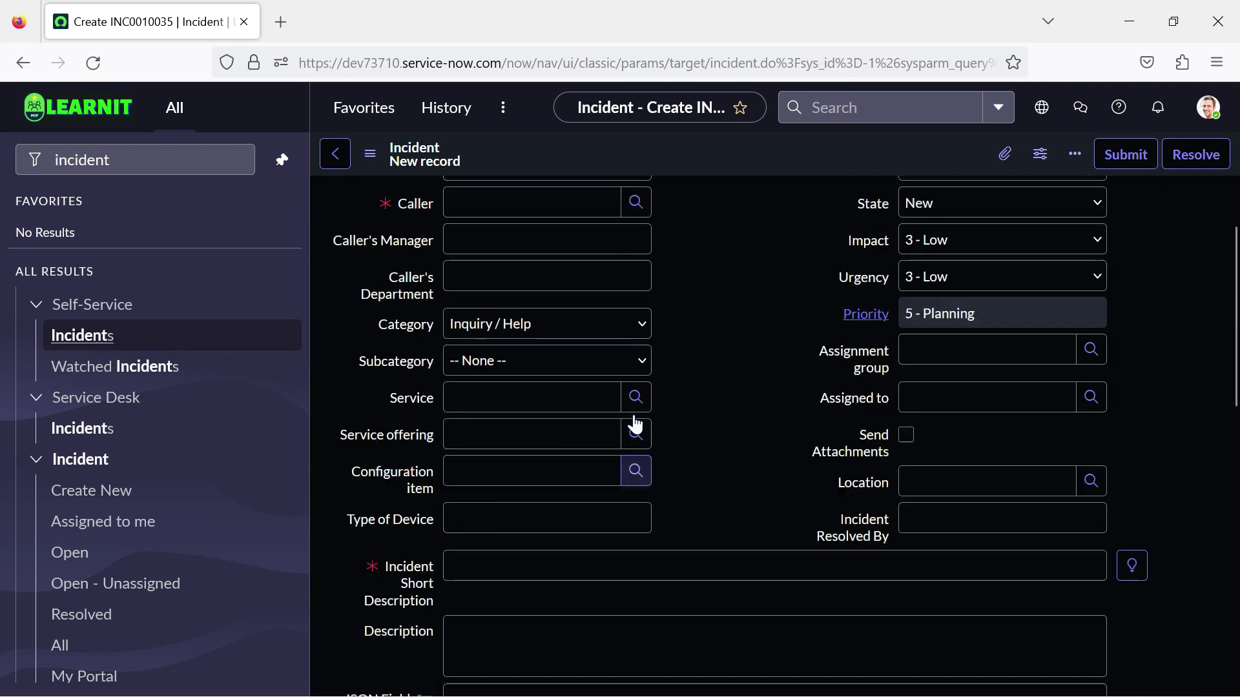
scroll(489, 500, down, 6)
scroll(451, 528, up, 6)
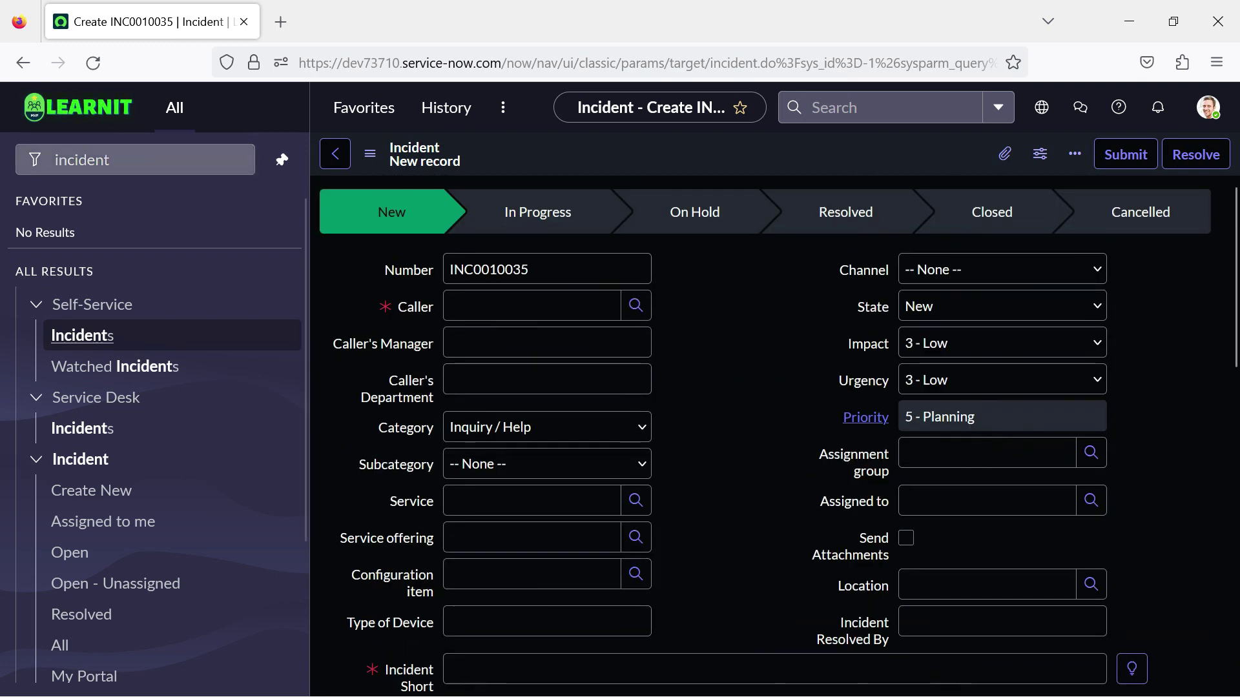
Step: Open Incident > All to list all 81 incidents
click(120, 159)
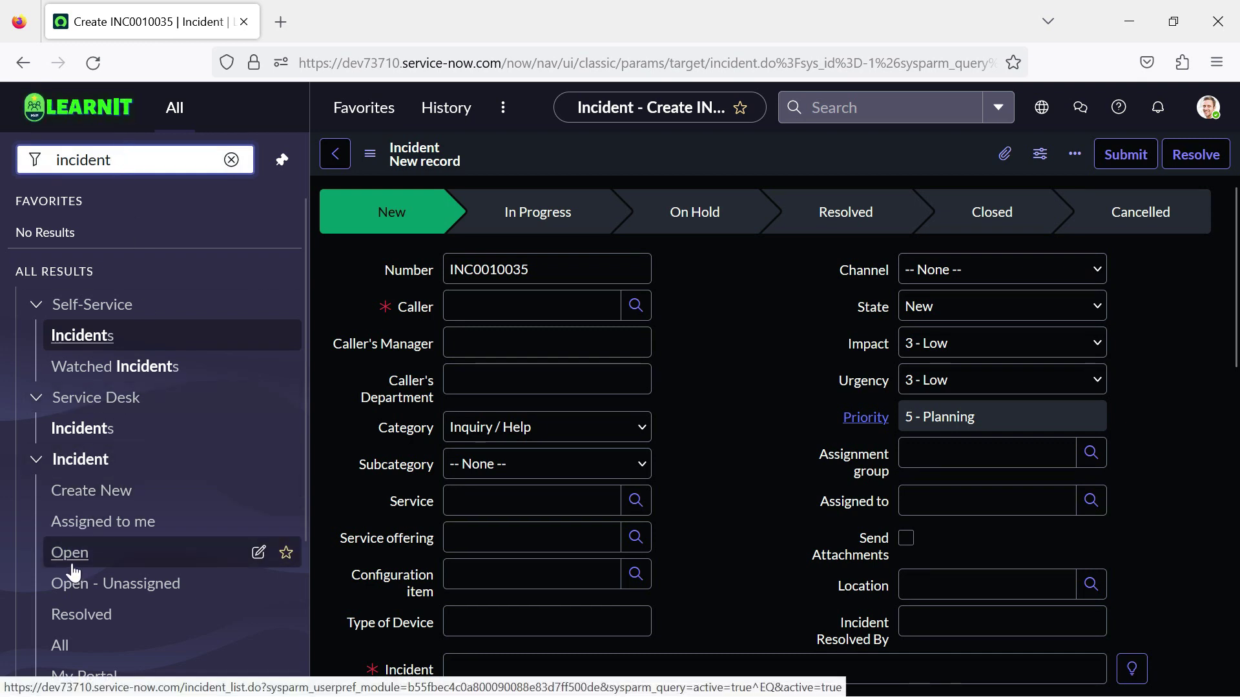
click(57, 646)
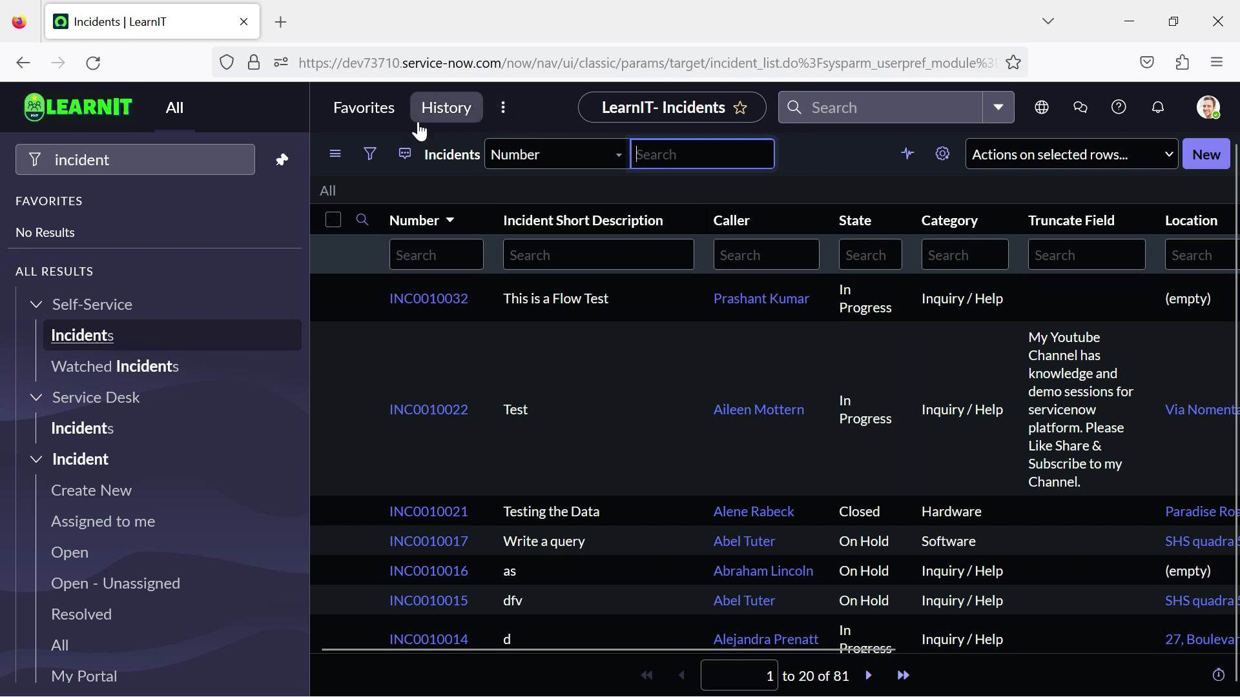
click(498, 118)
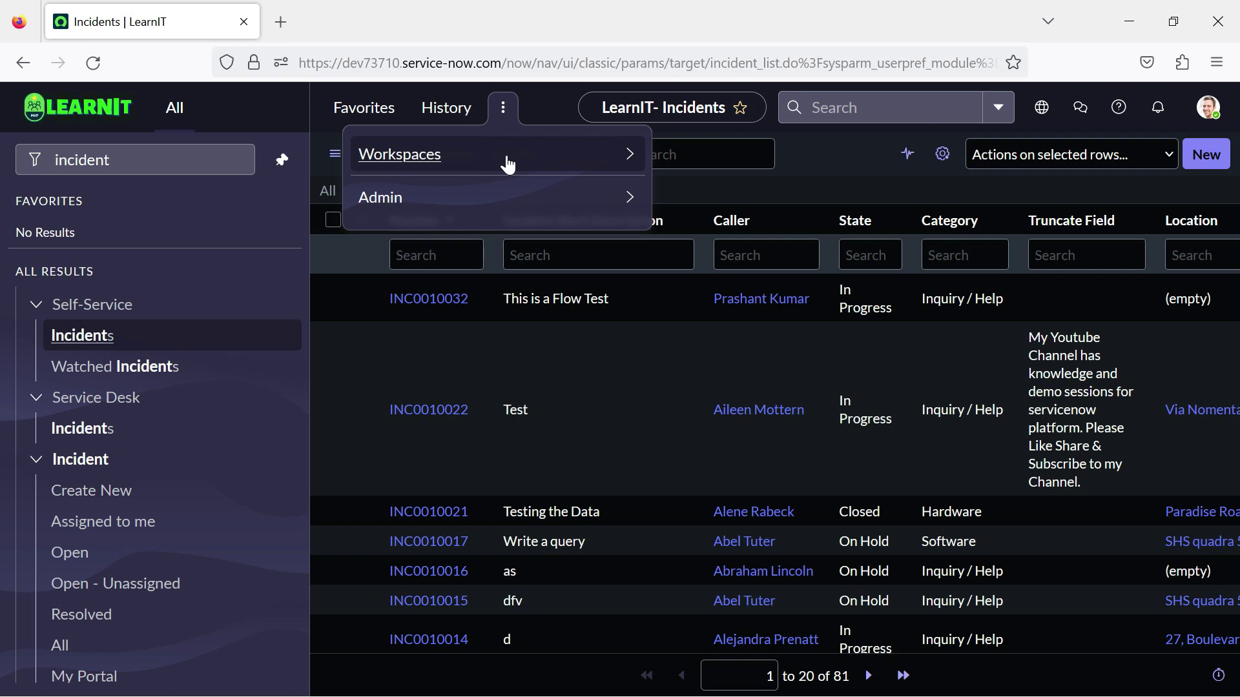
Step: Check the favorites list, then open Workspaces > CMDB Workspace
click(838, 157)
scroll(643, 335, down, 5)
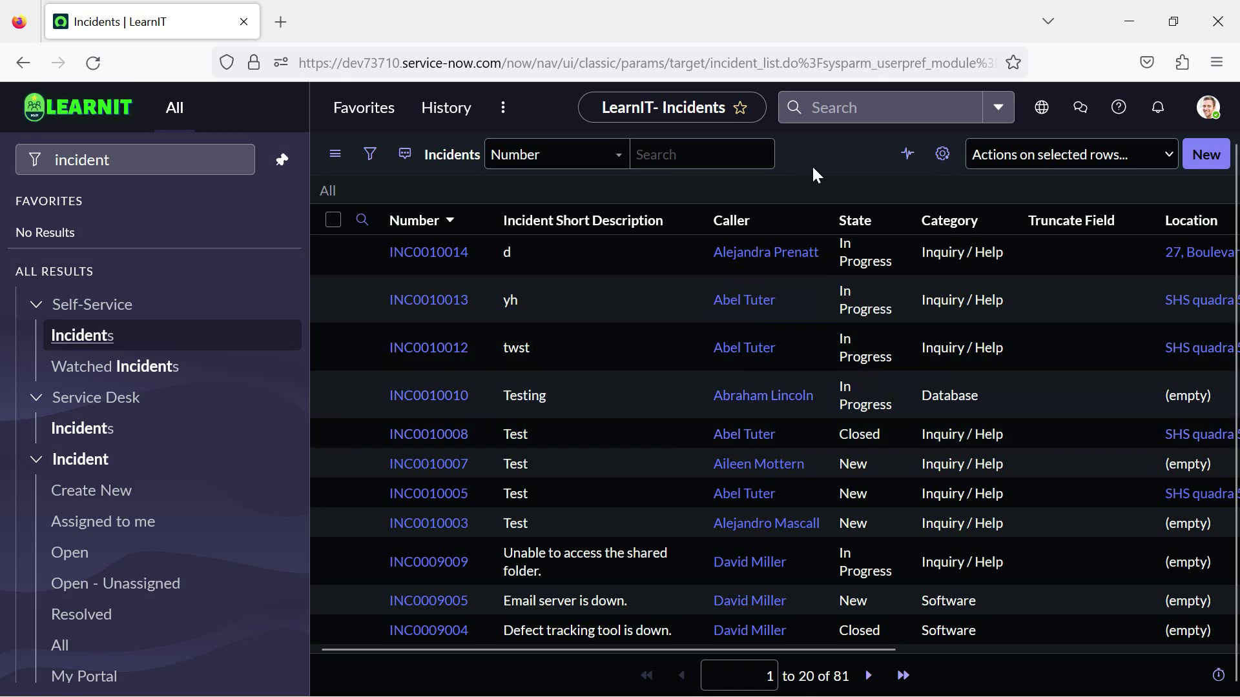
scroll(668, 386, up, 5)
click(406, 155)
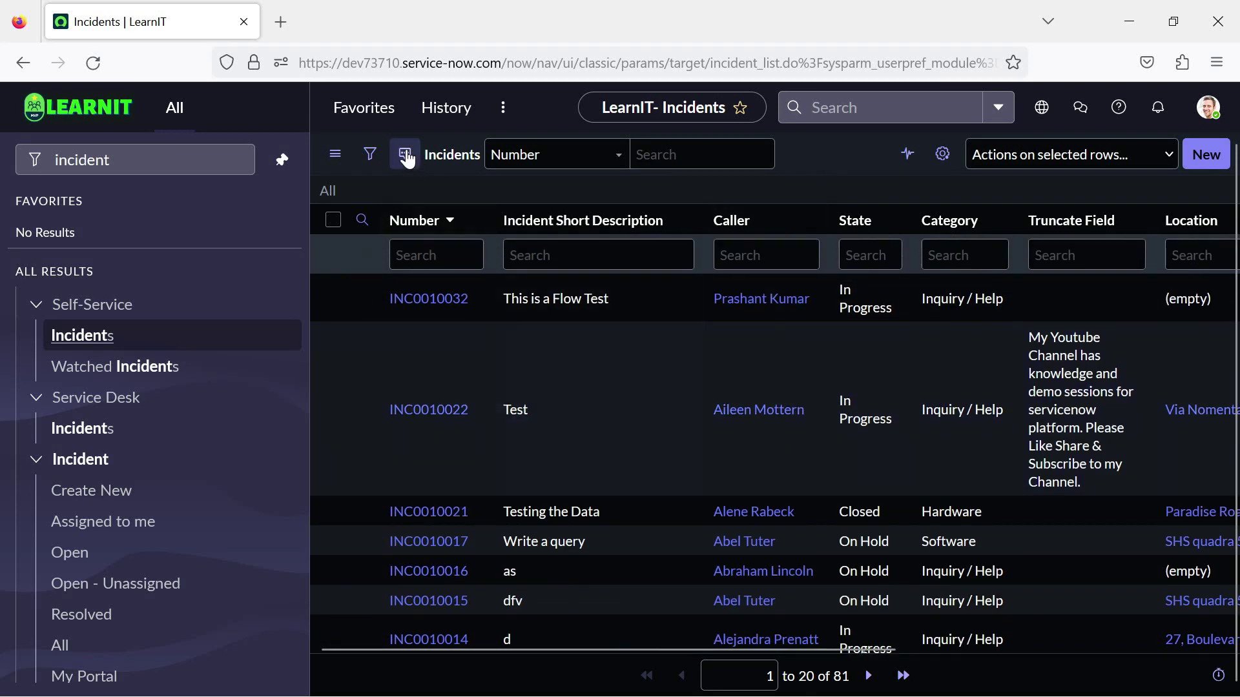
click(365, 110)
click(862, 158)
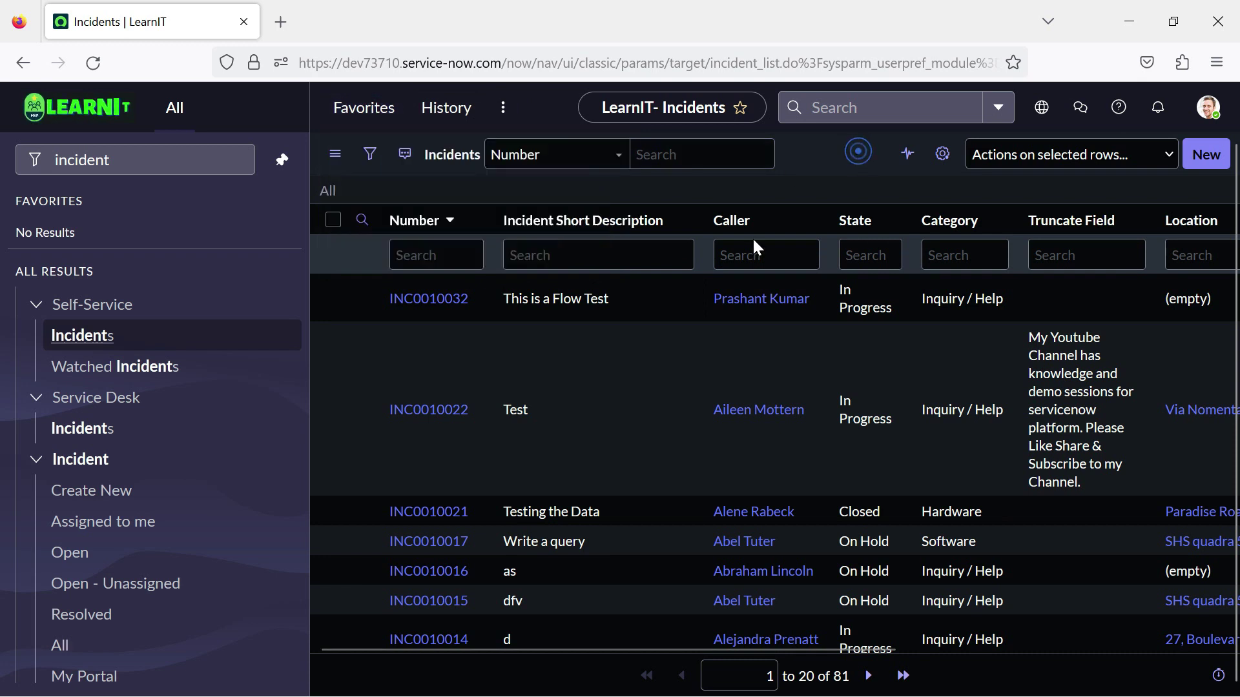
scroll(409, 404, down, 5)
scroll(409, 405, up, 5)
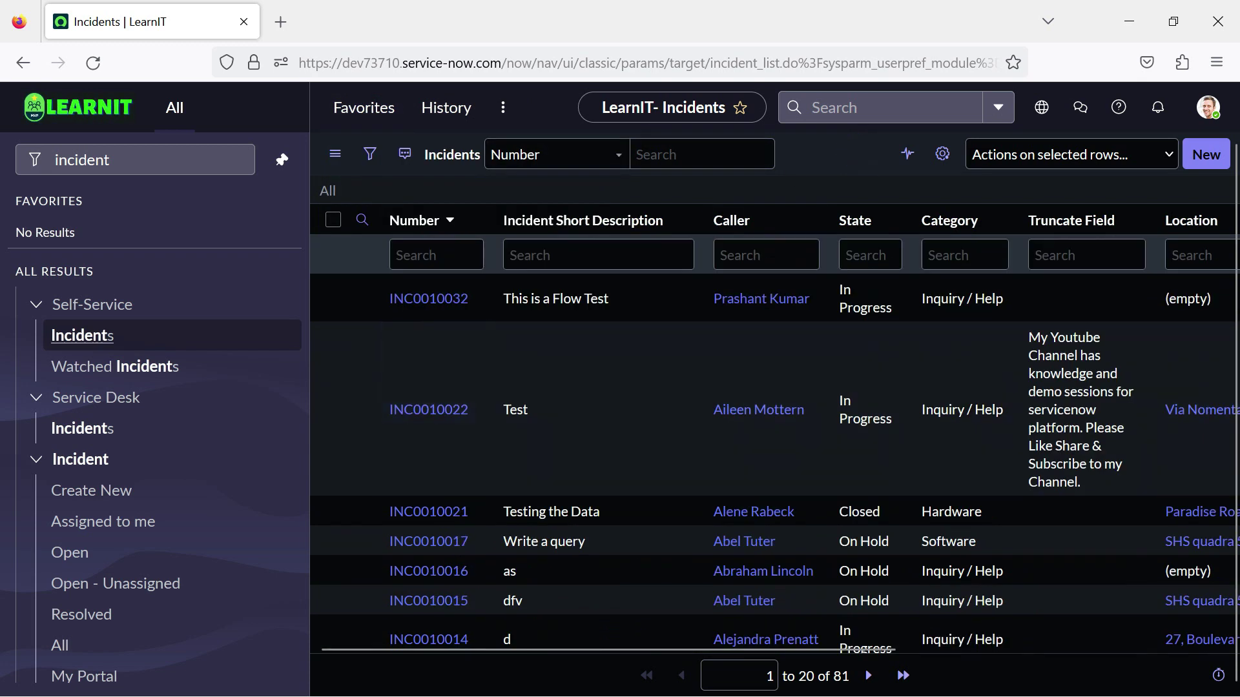
click(503, 106)
click(448, 166)
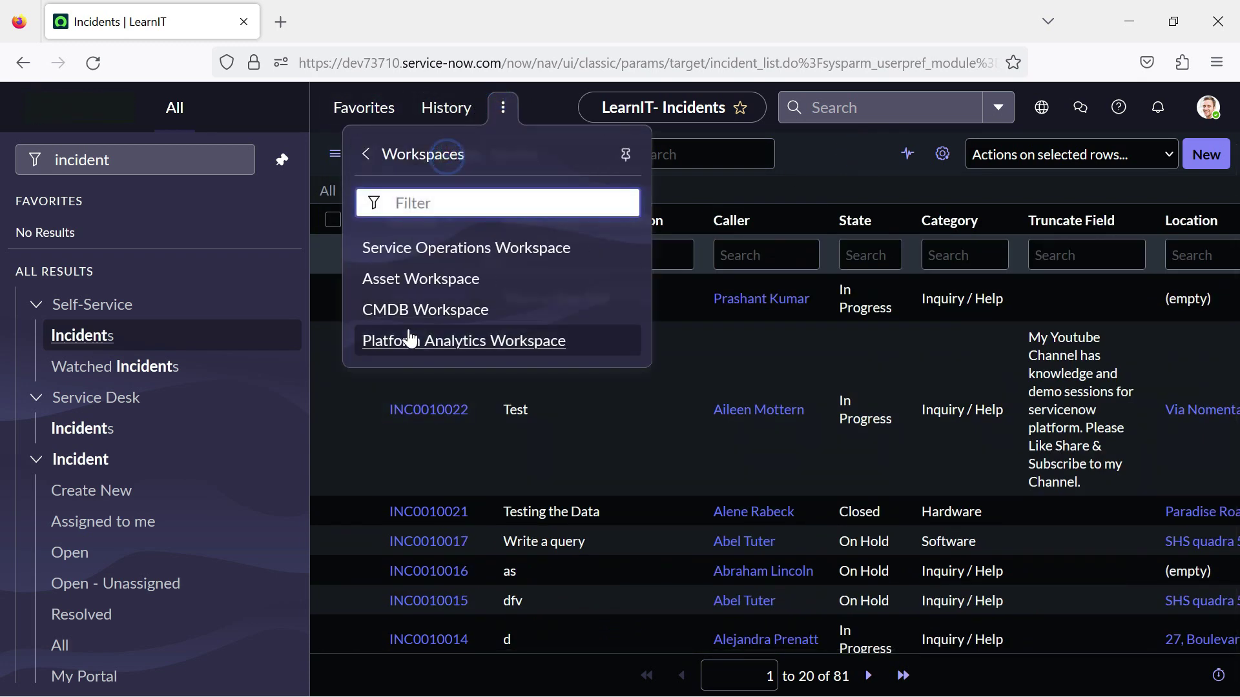
click(429, 310)
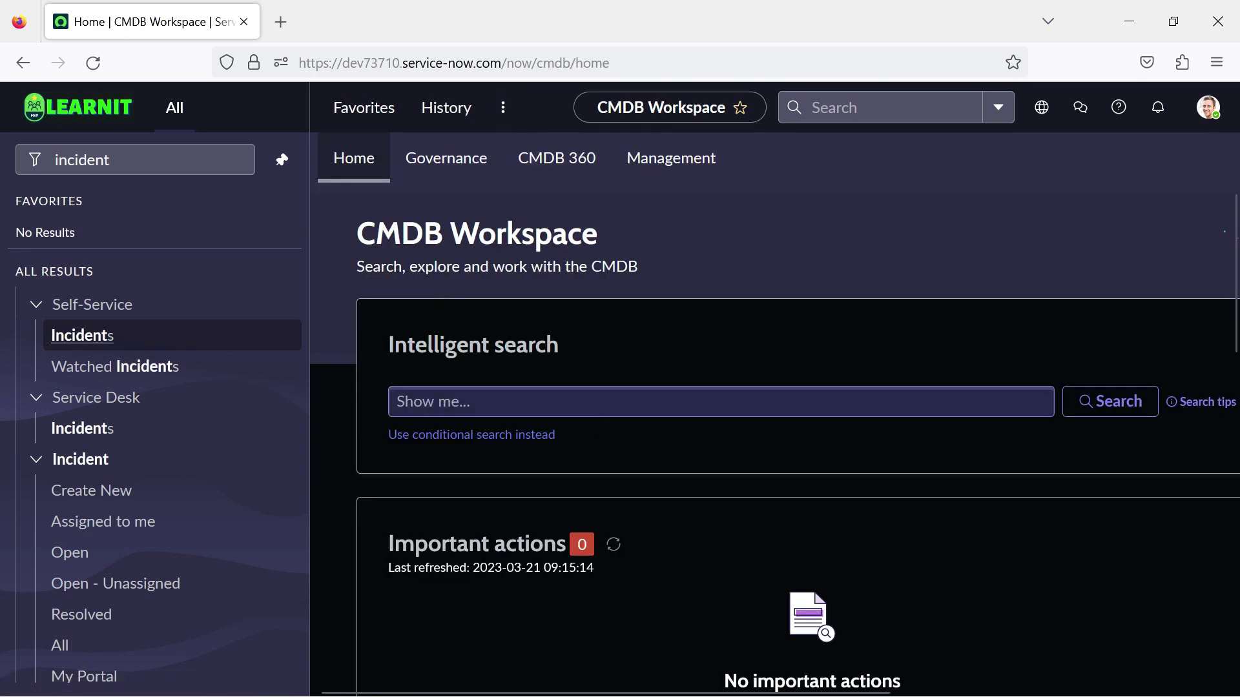
Step: Scroll the CMDB Workspace home page and toggle My CIs, then back to CI Summary
scroll(657, 293, down, 3)
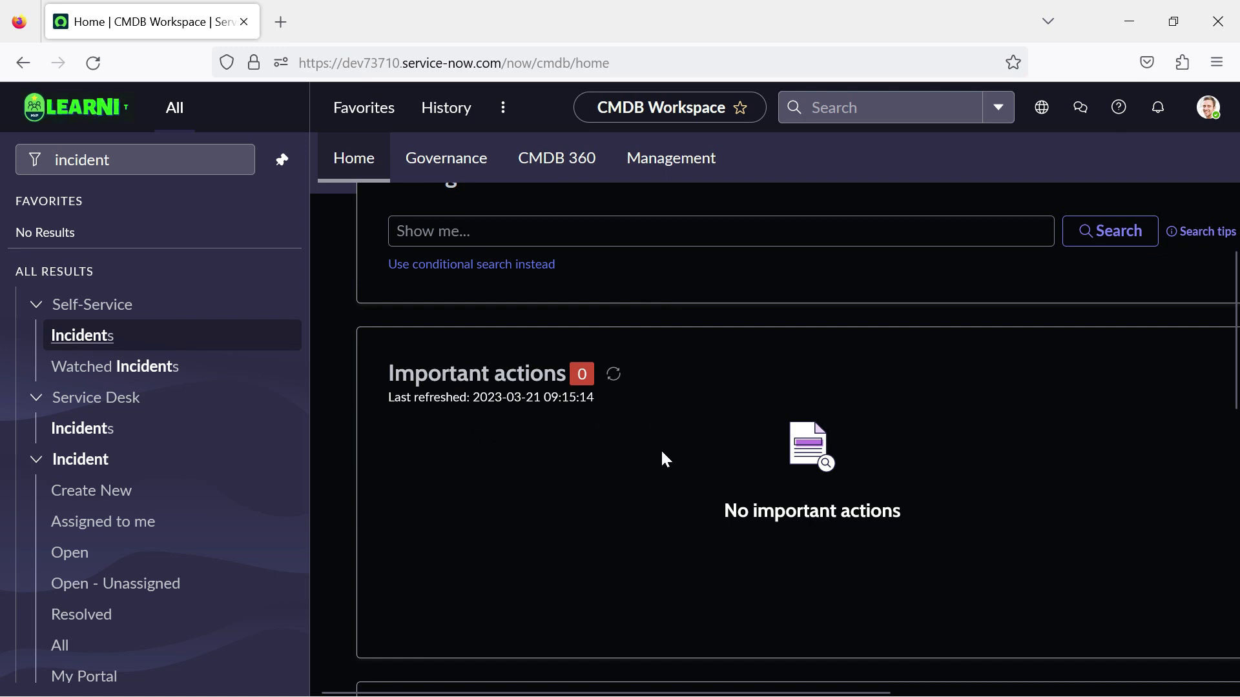
scroll(662, 457, down, 12)
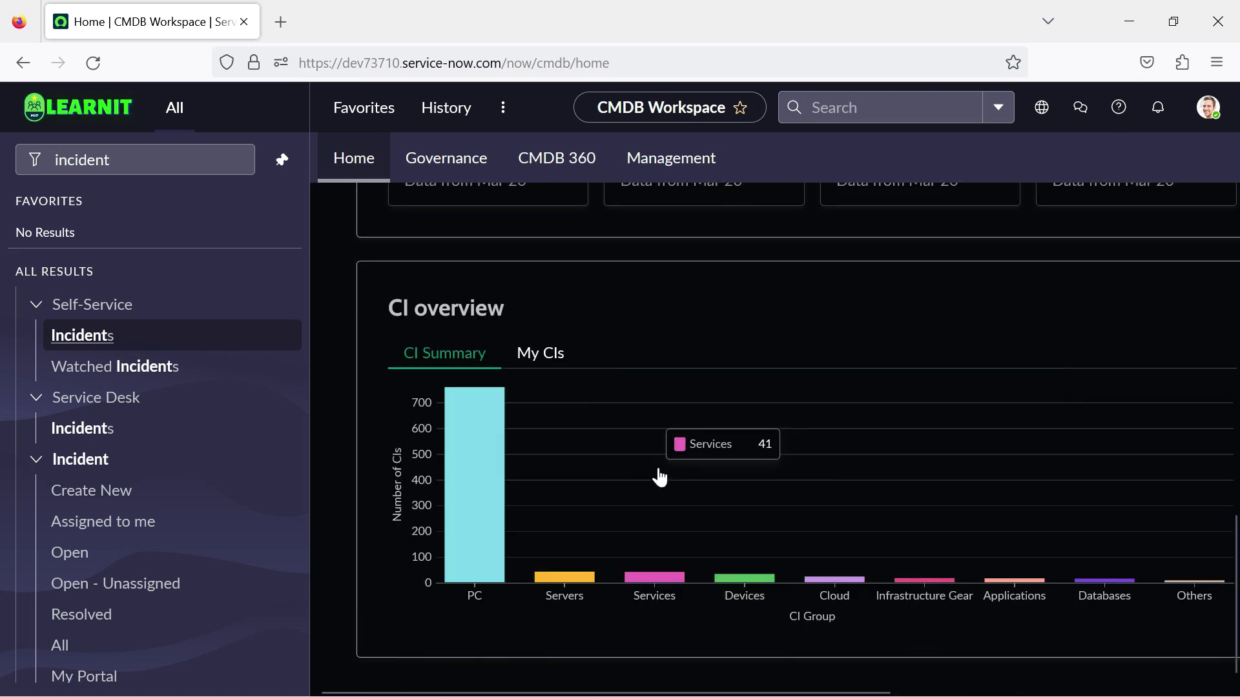
scroll(656, 557, up, 6)
scroll(576, 414, down, 6)
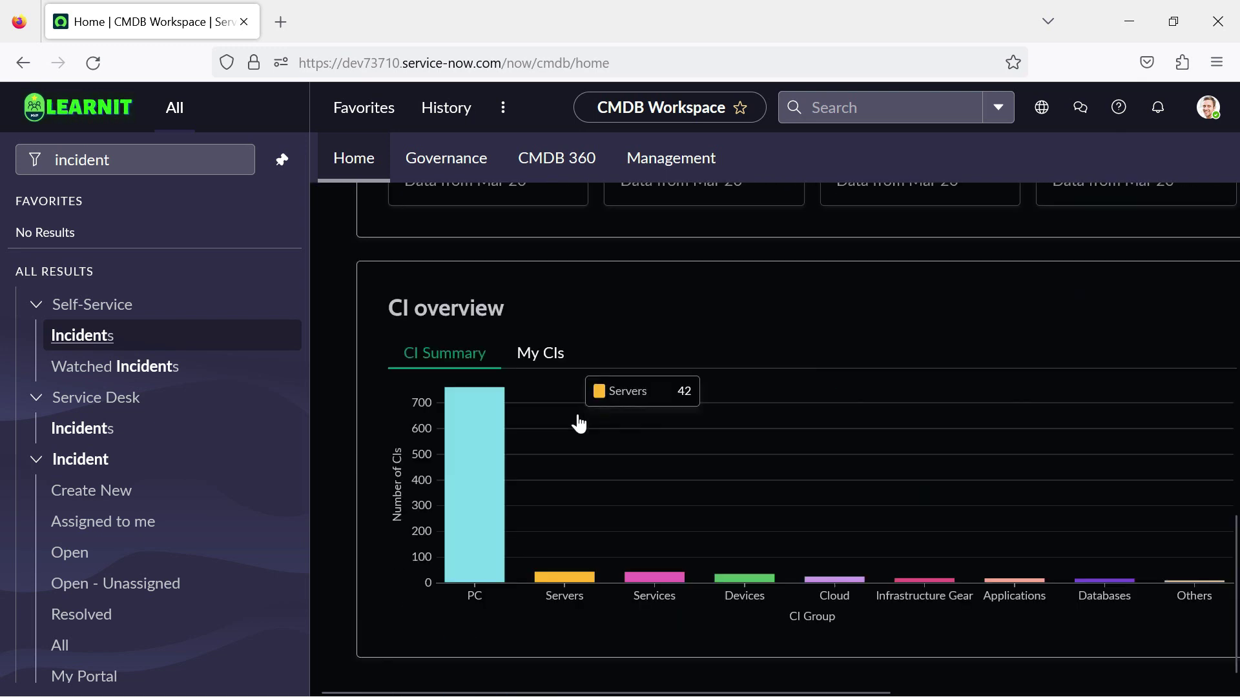
scroll(546, 373, up, 6)
scroll(620, 390, down, 6)
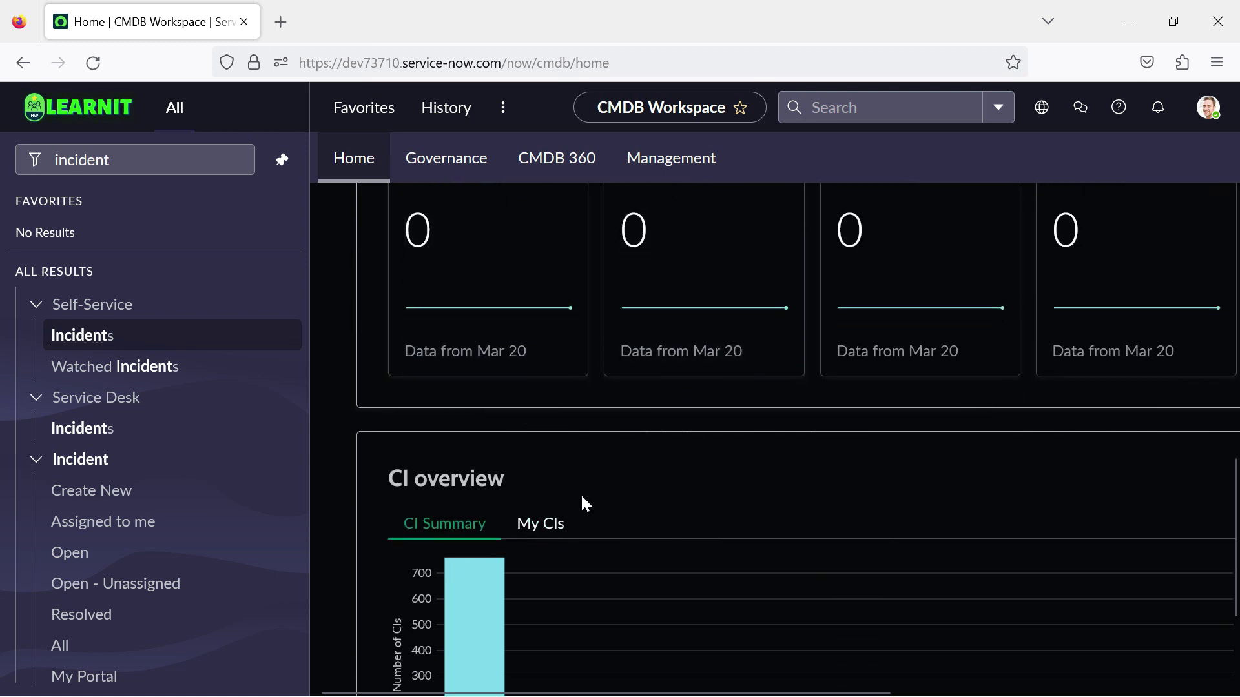
click(542, 356)
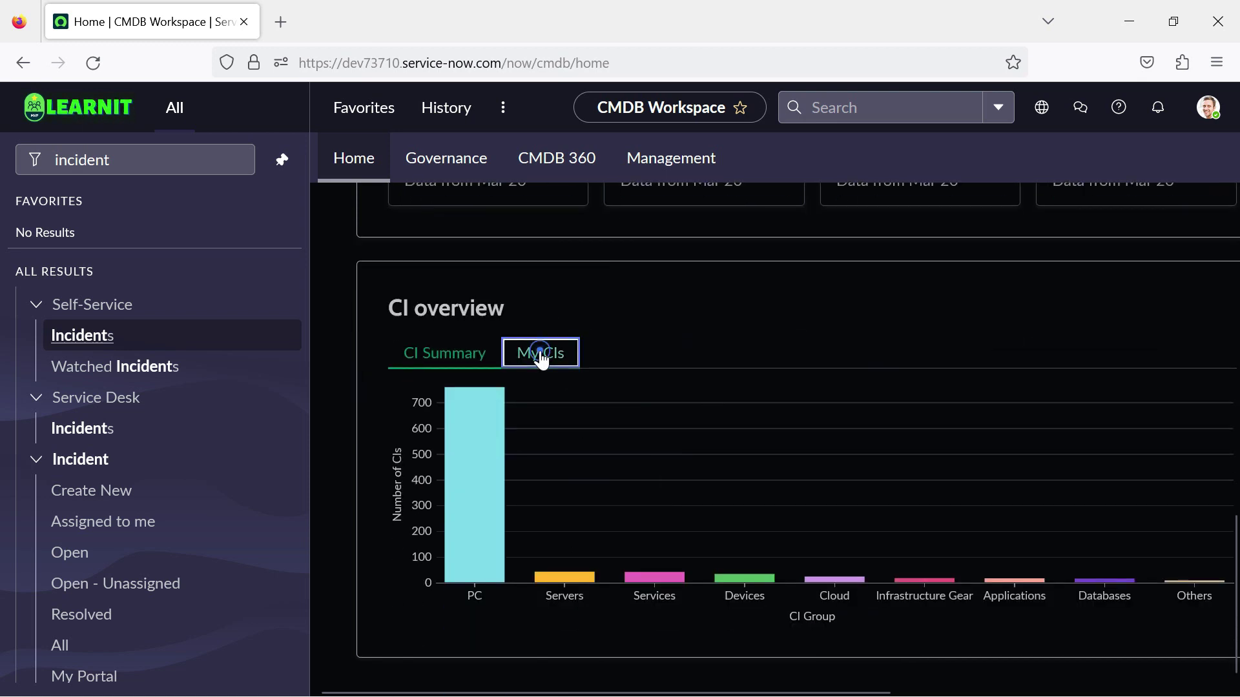
click(456, 365)
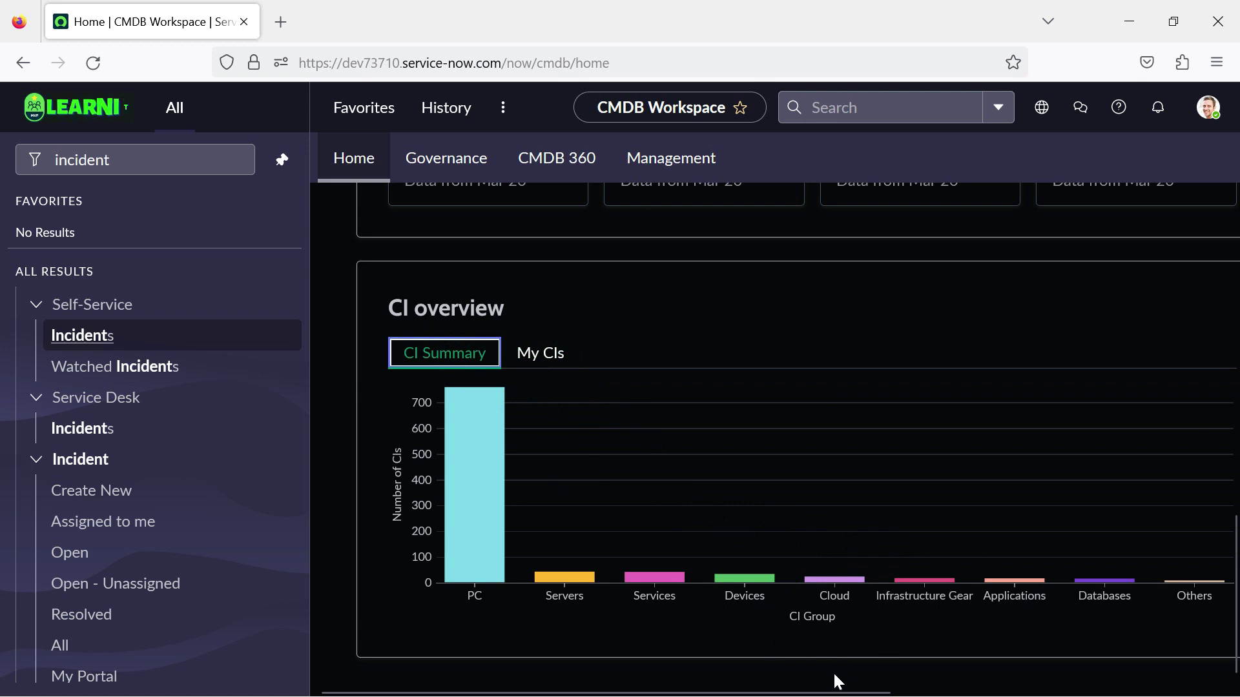
scroll(1051, 579, up, 15)
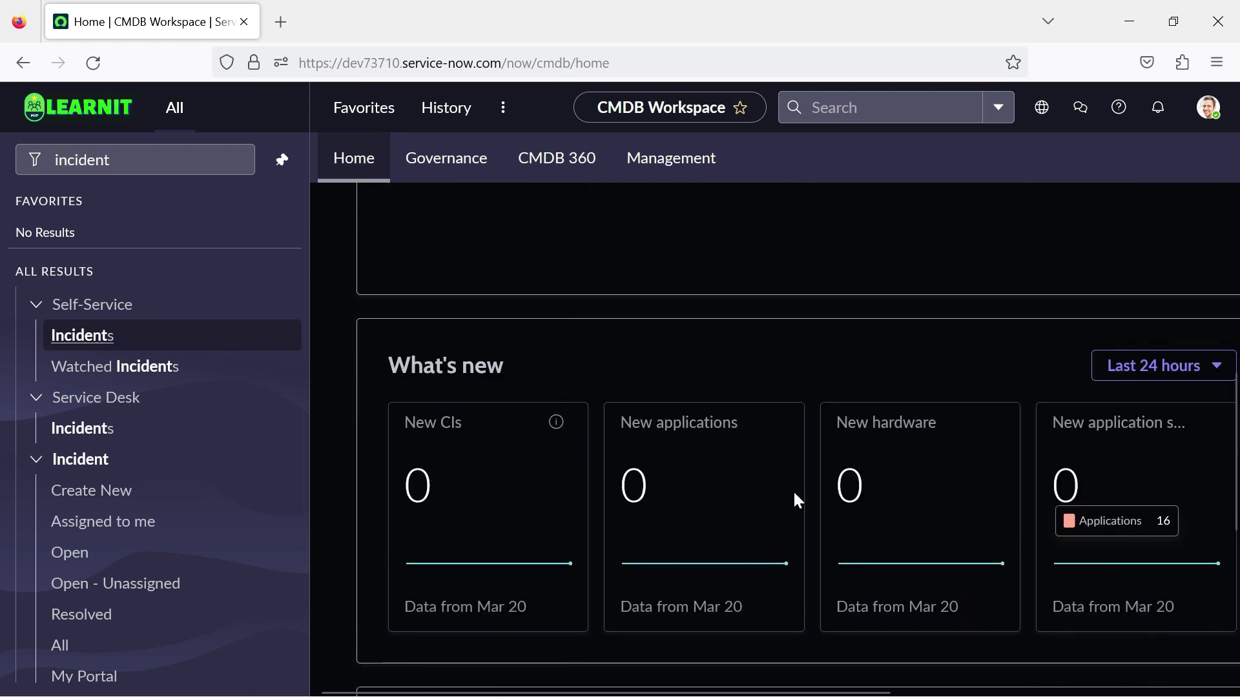
scroll(765, 394, up, 2)
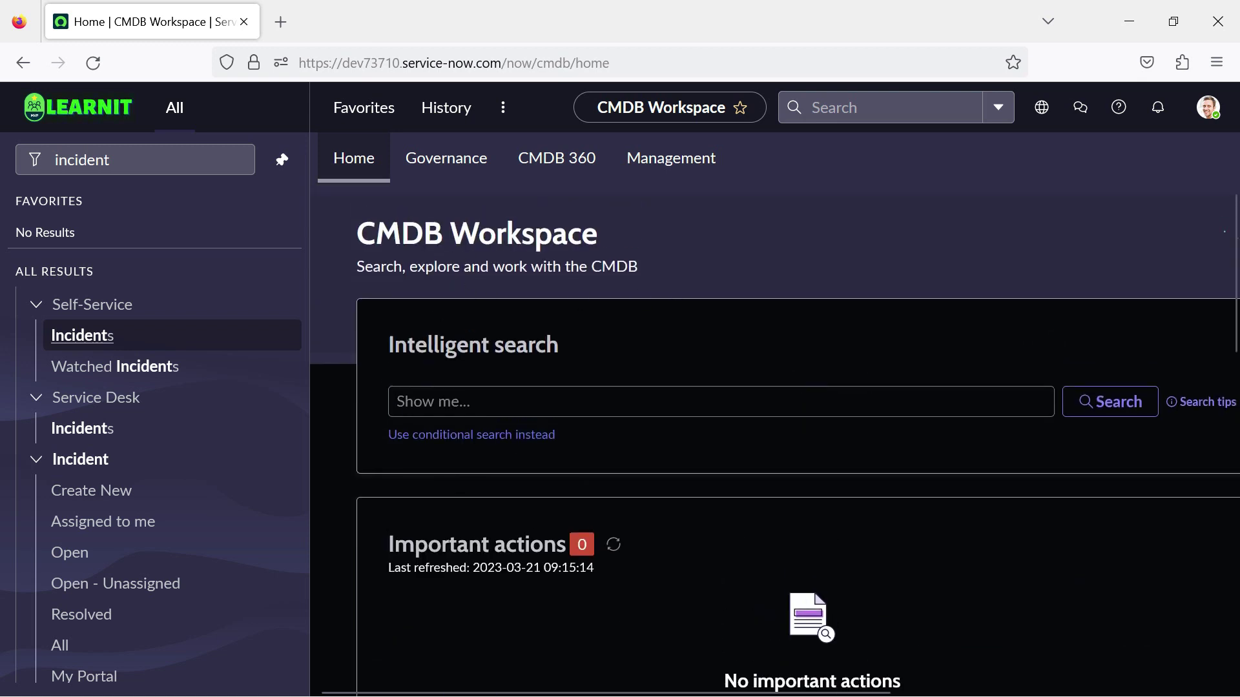
Step: Check the Governance, CMDB 360 and Management pages, then return to the workspace Home
click(434, 159)
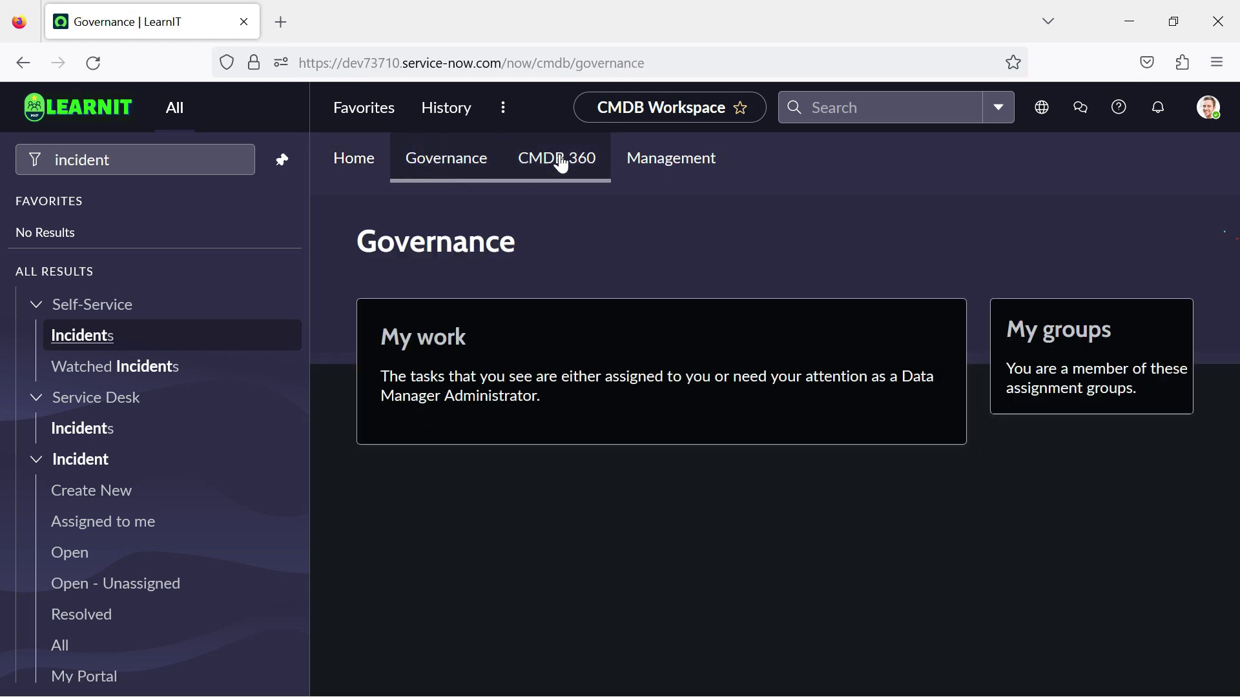
click(561, 161)
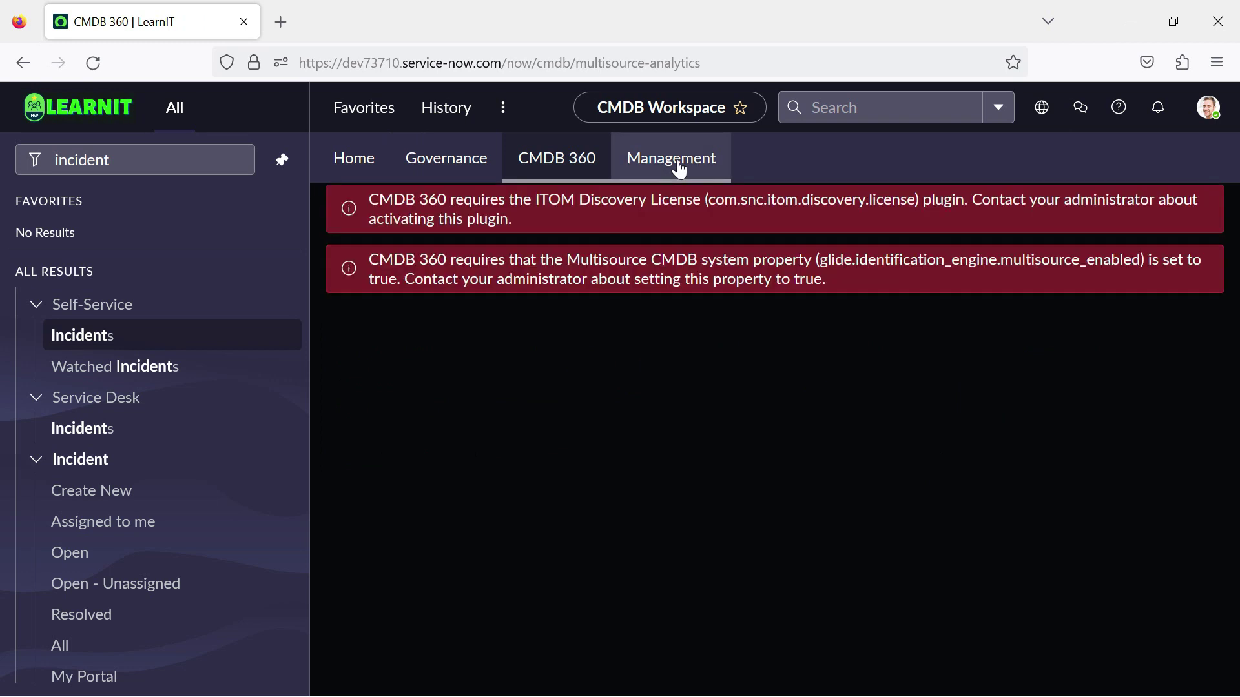
click(680, 169)
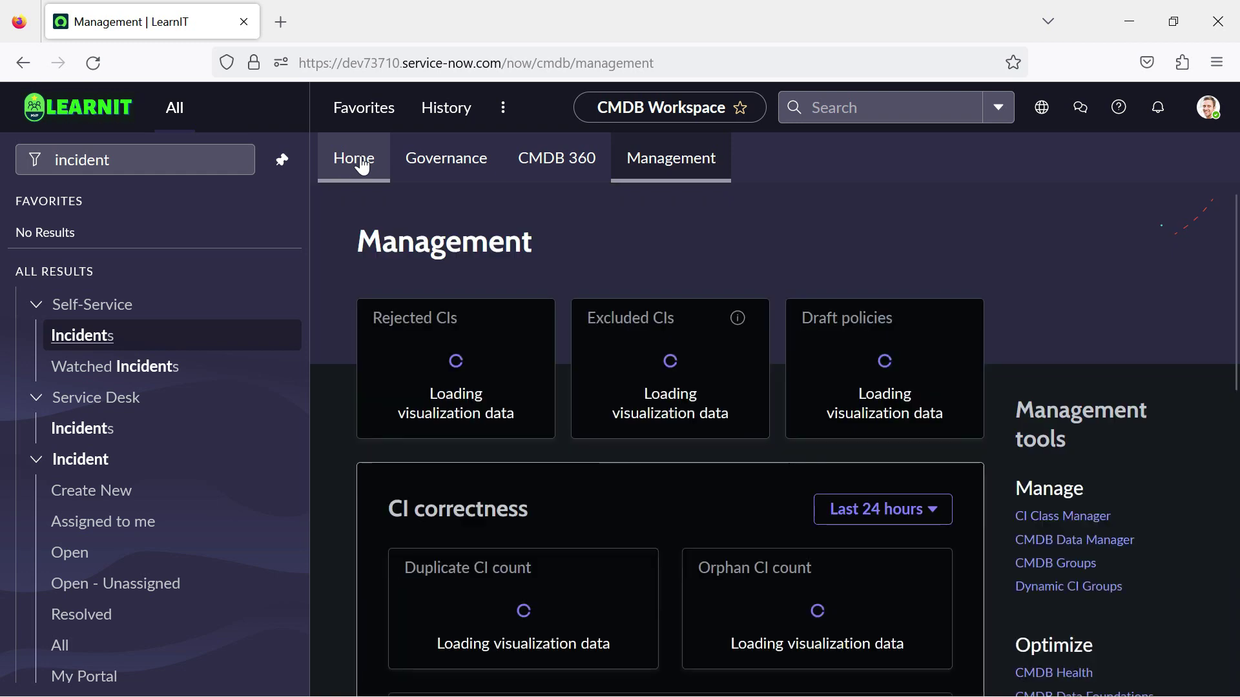
scroll(510, 481, down, 6)
scroll(517, 487, up, 6)
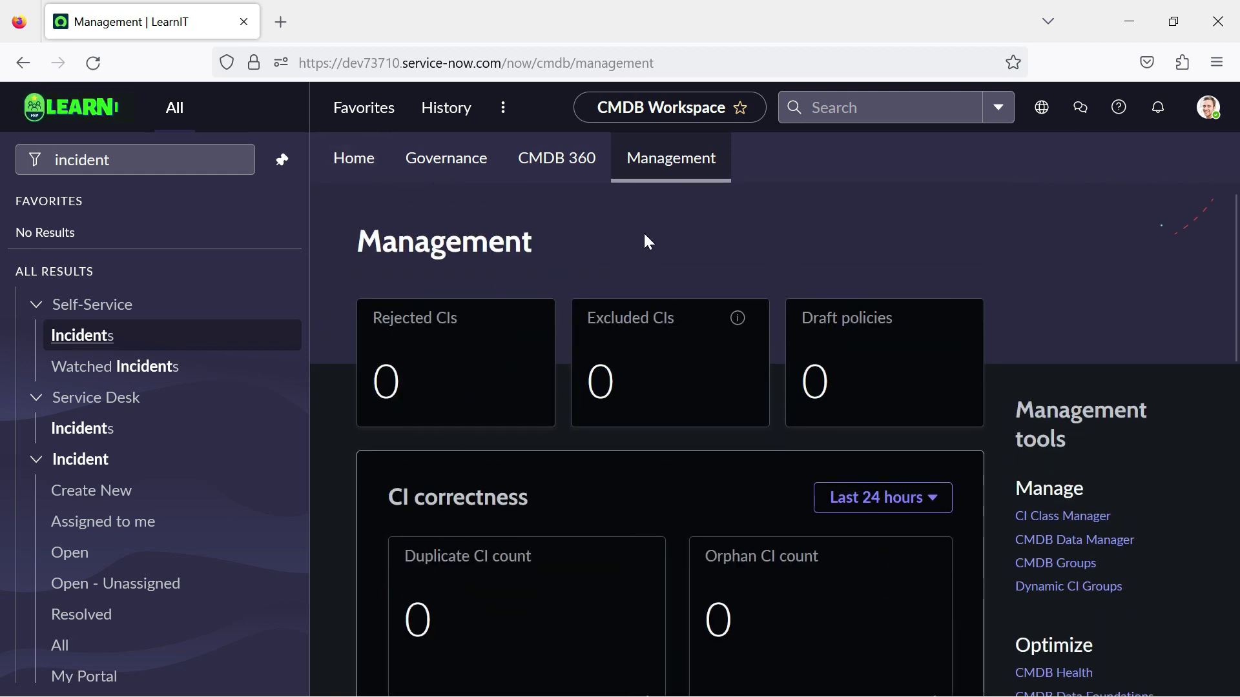
click(355, 161)
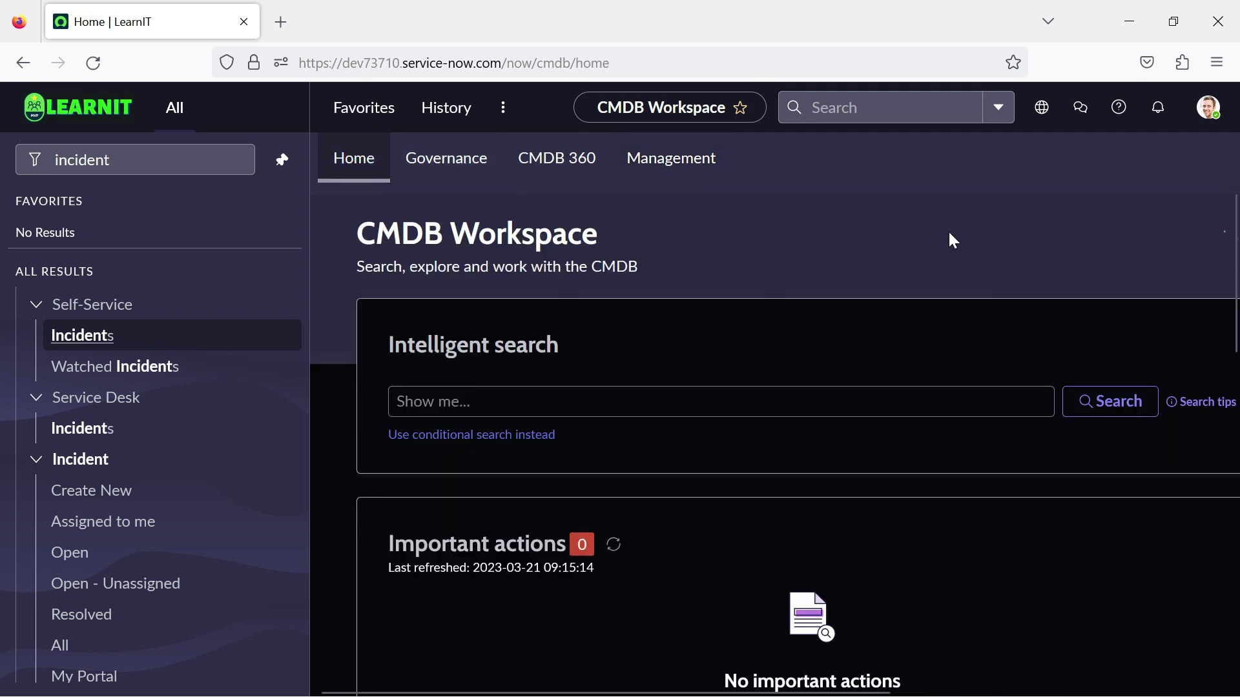
click(199, 164)
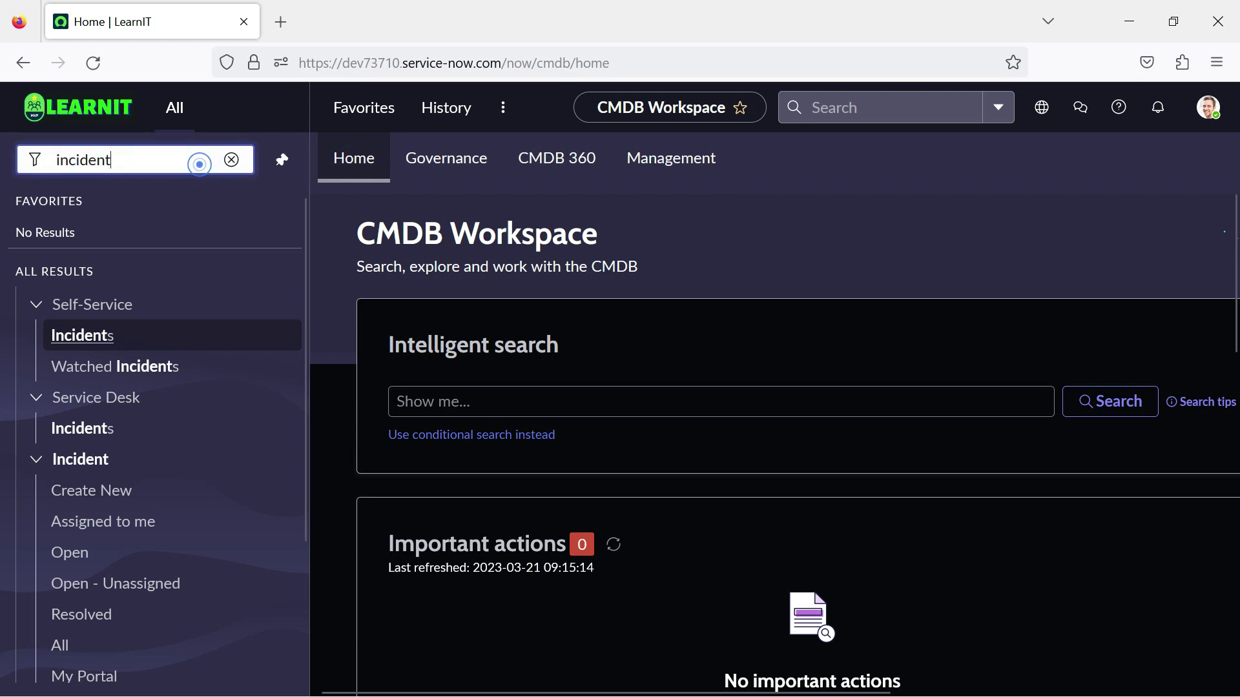
Step: Clear the incident navigation filter and switch the theme back to Default
click(231, 160)
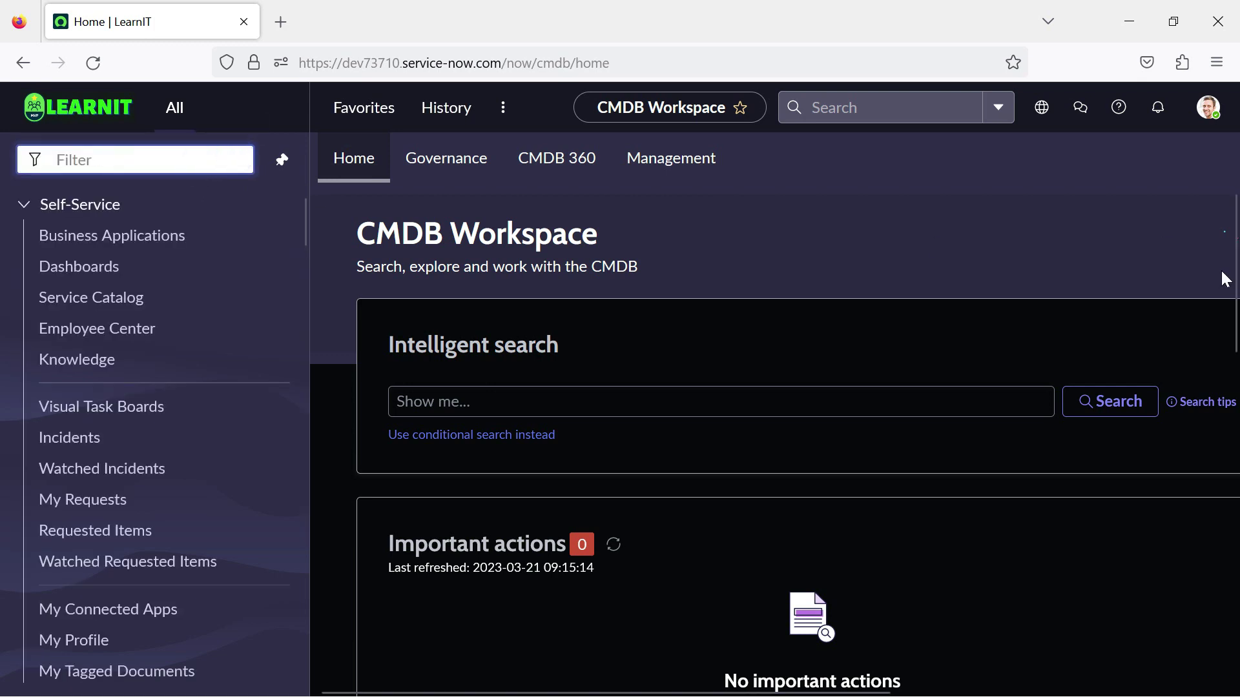
click(1208, 109)
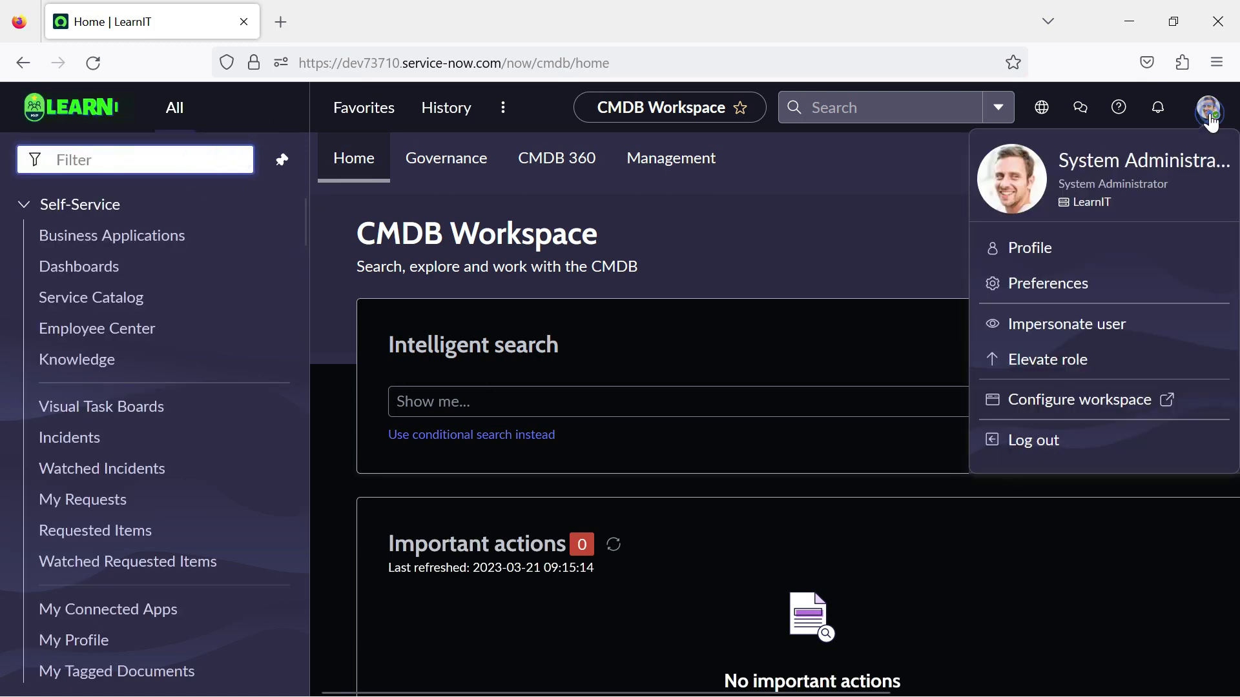
click(998, 291)
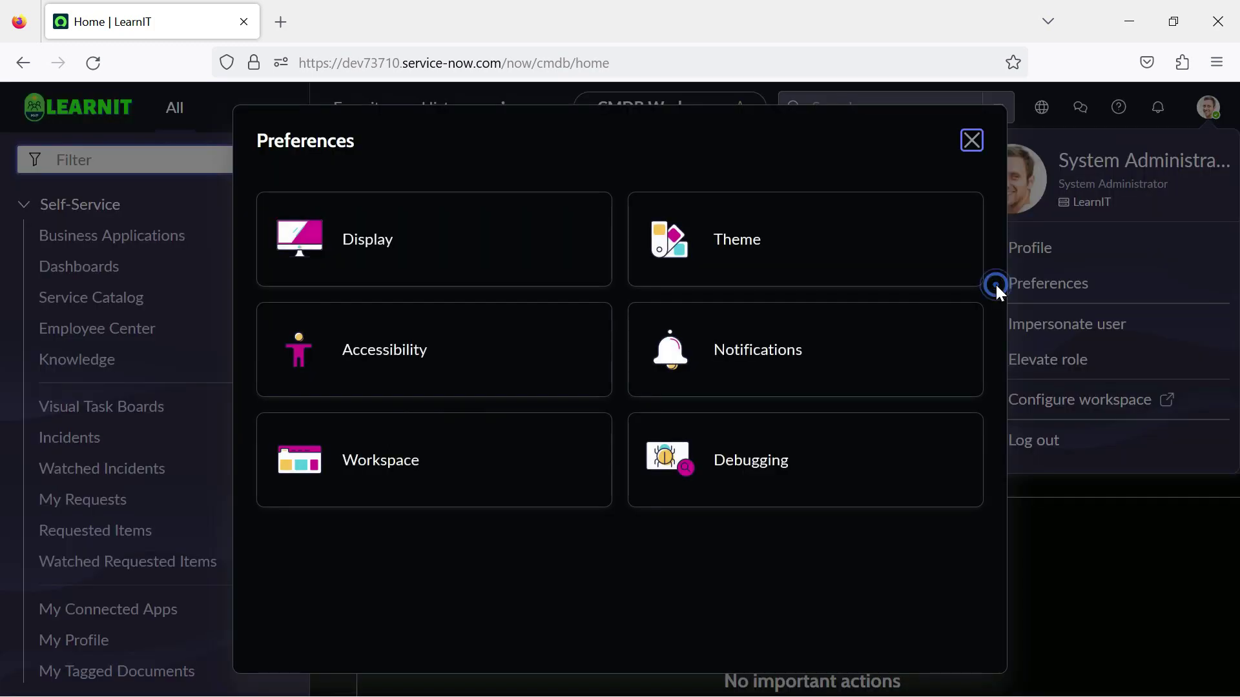
click(717, 239)
click(395, 337)
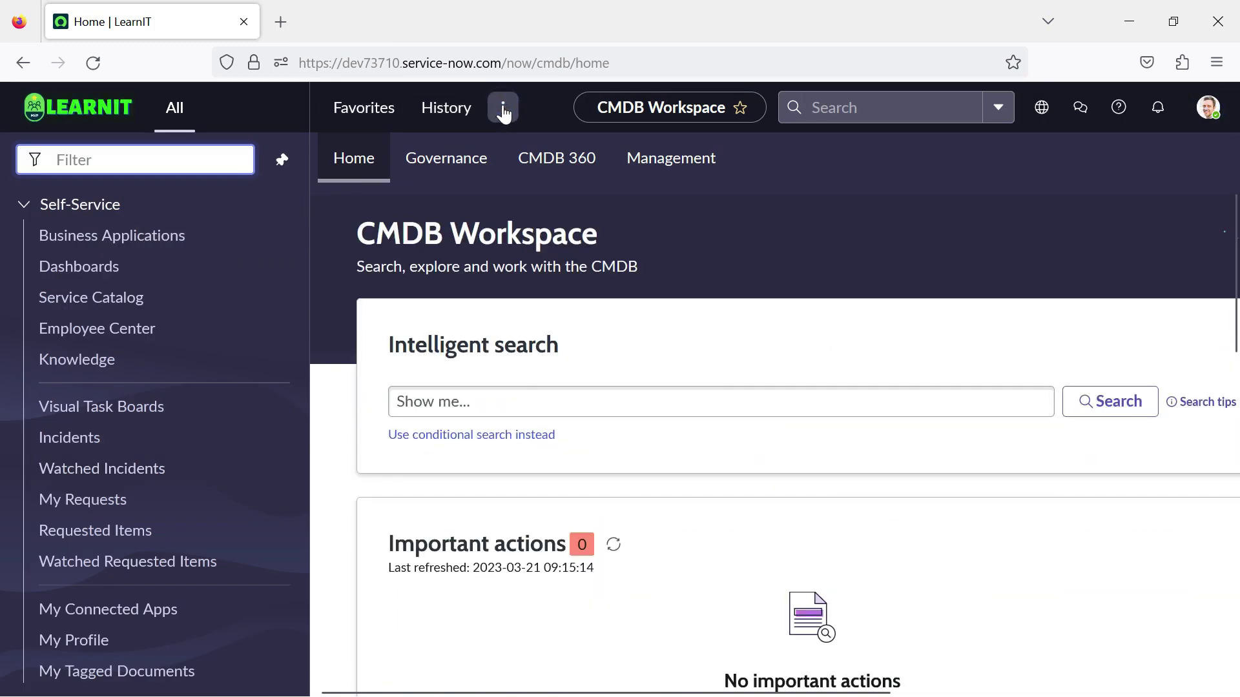
Step: Go to Admin Home via More > Admin, then filter the navigator for 'plugins'
click(504, 113)
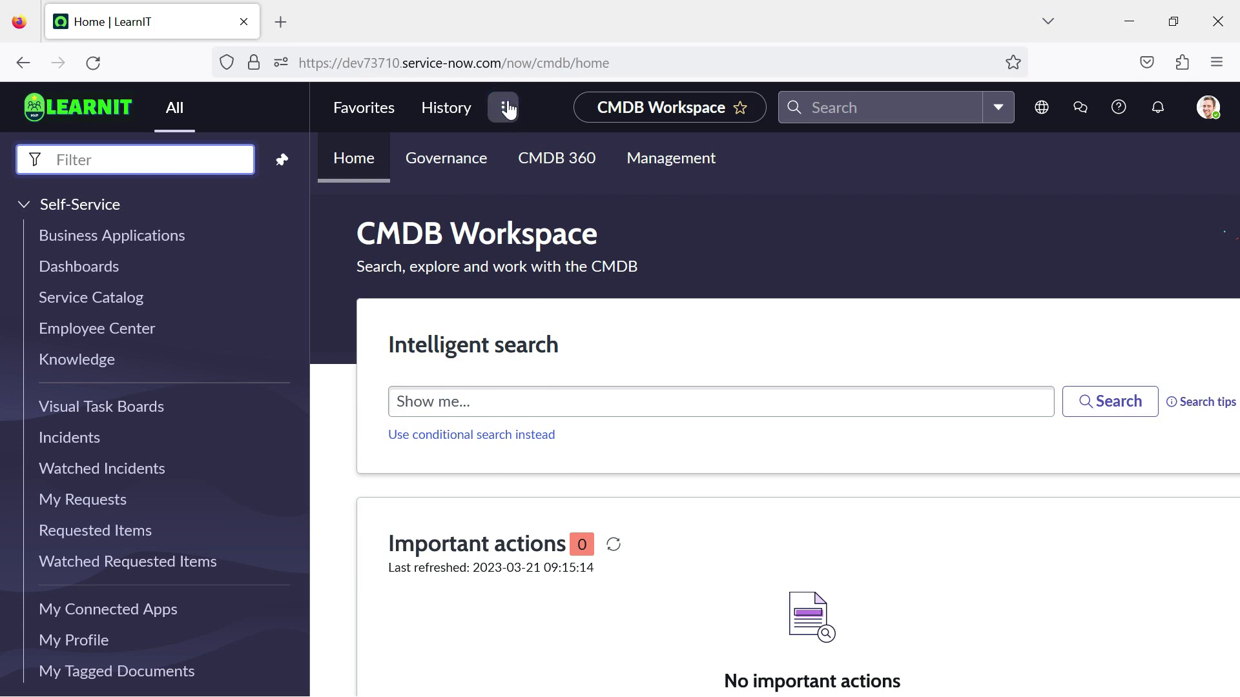
click(388, 204)
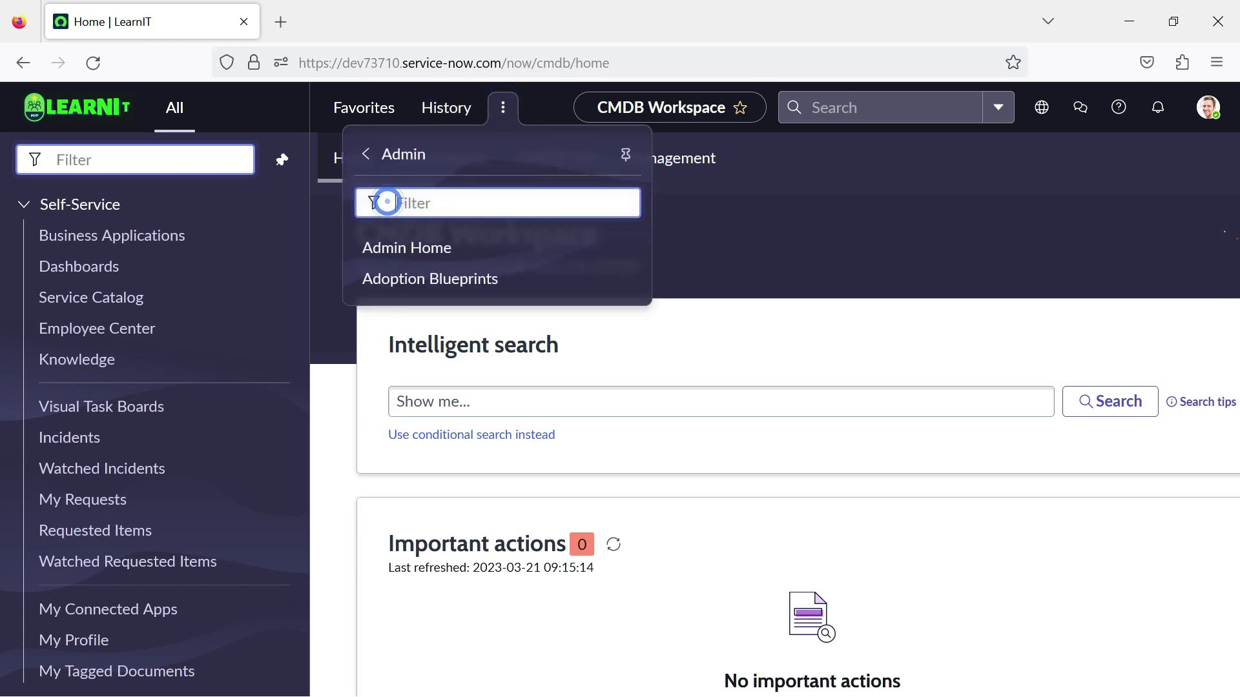
click(426, 250)
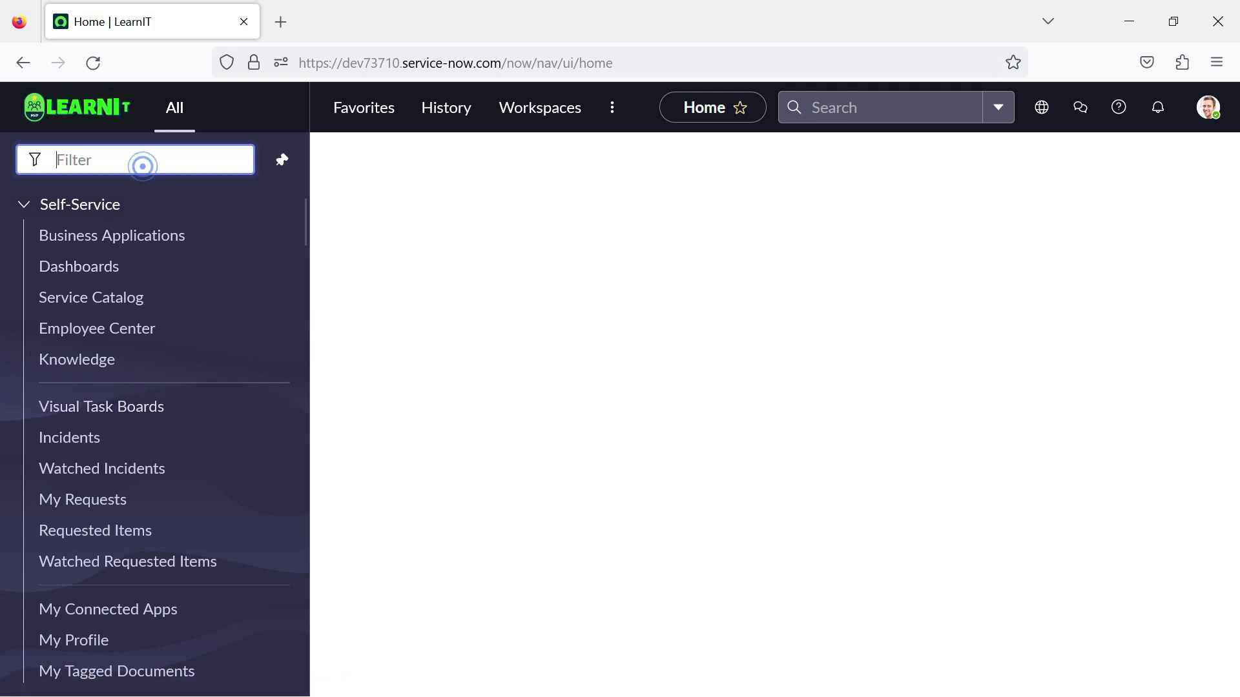
text(pl)
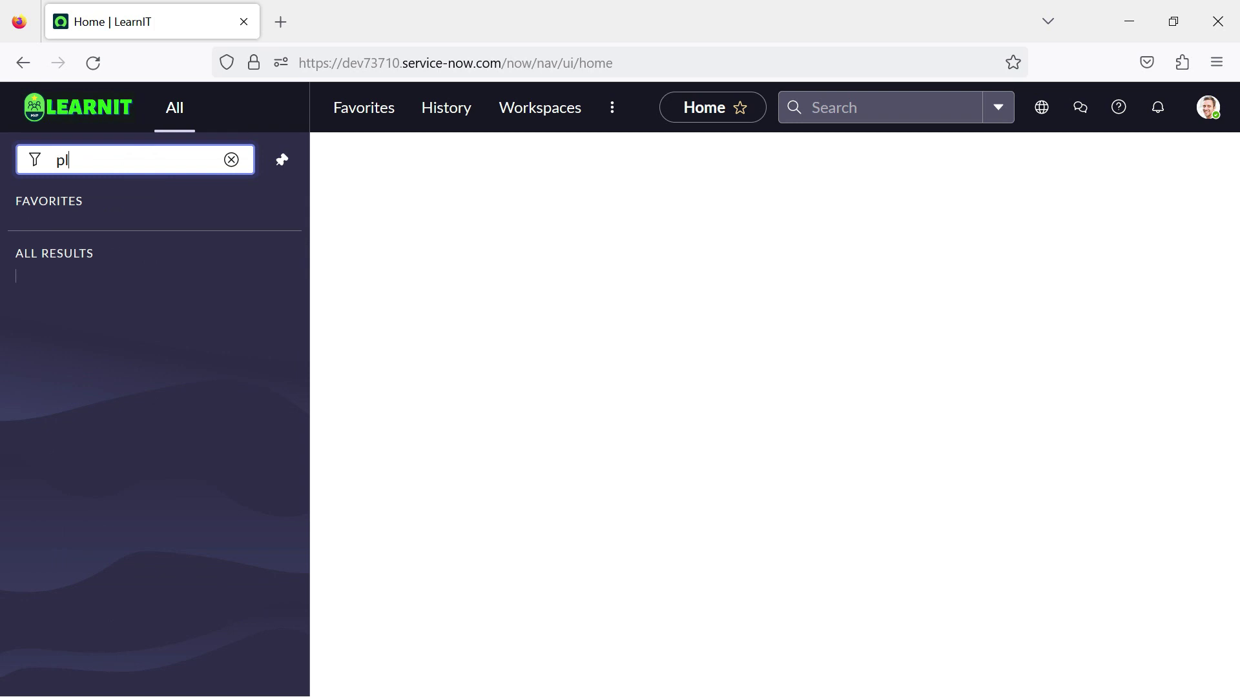
text(ugins)
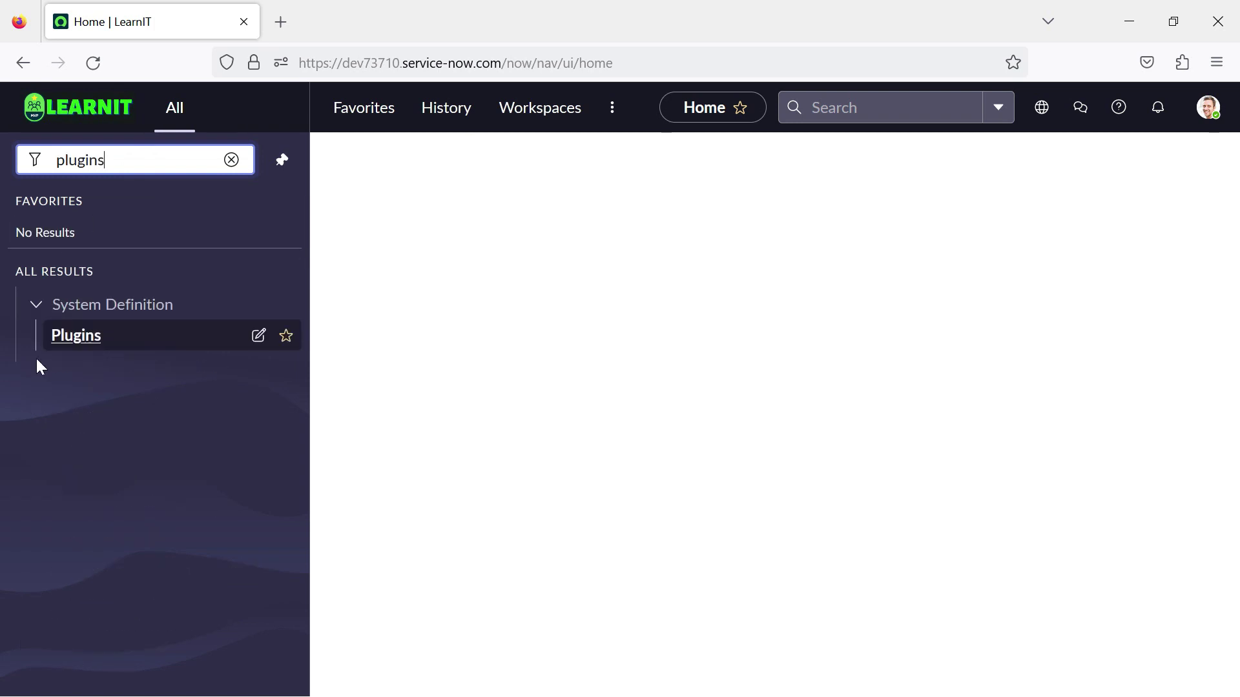
Step: Search the Plugins page for 'theme b' to confirm Theme Builder 1.0.1 is installed
click(92, 343)
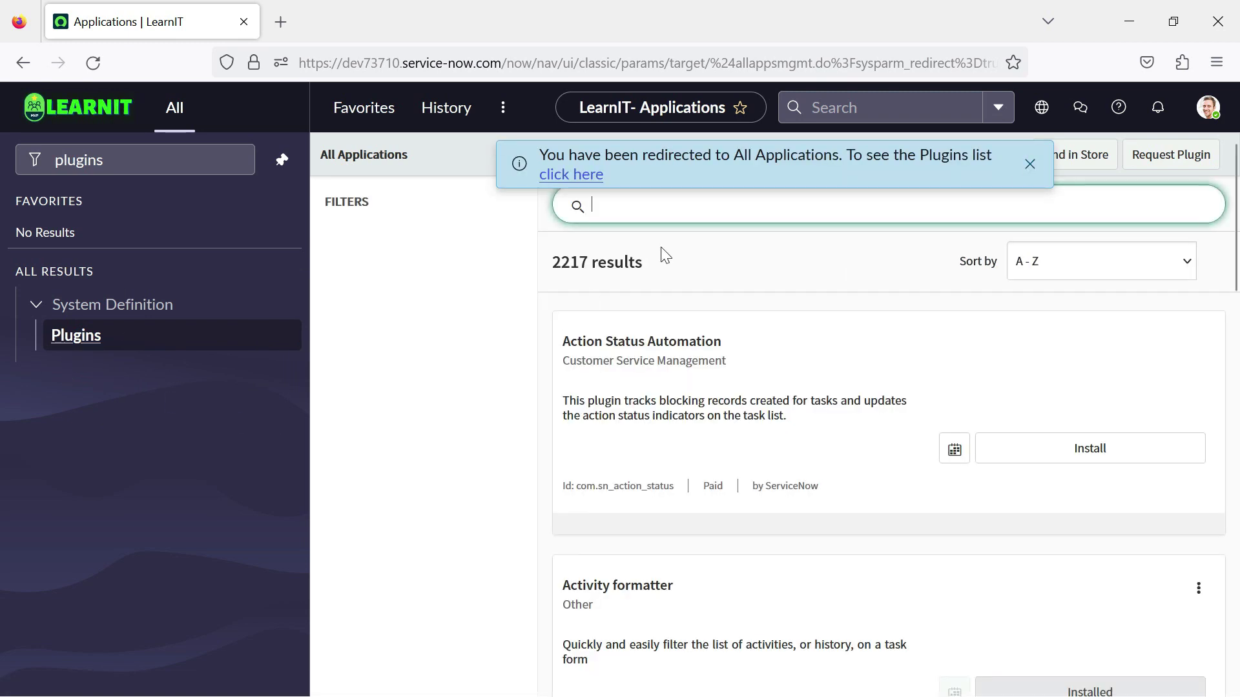
click(686, 213)
text(theme builder)
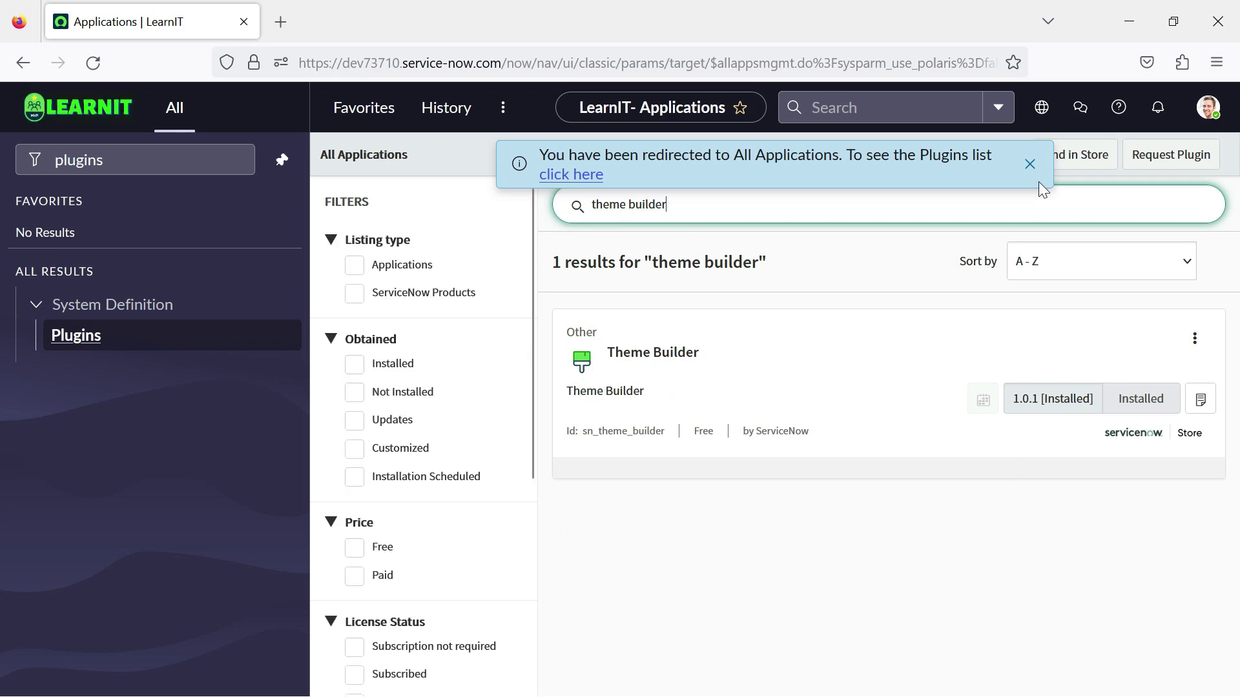
click(1029, 164)
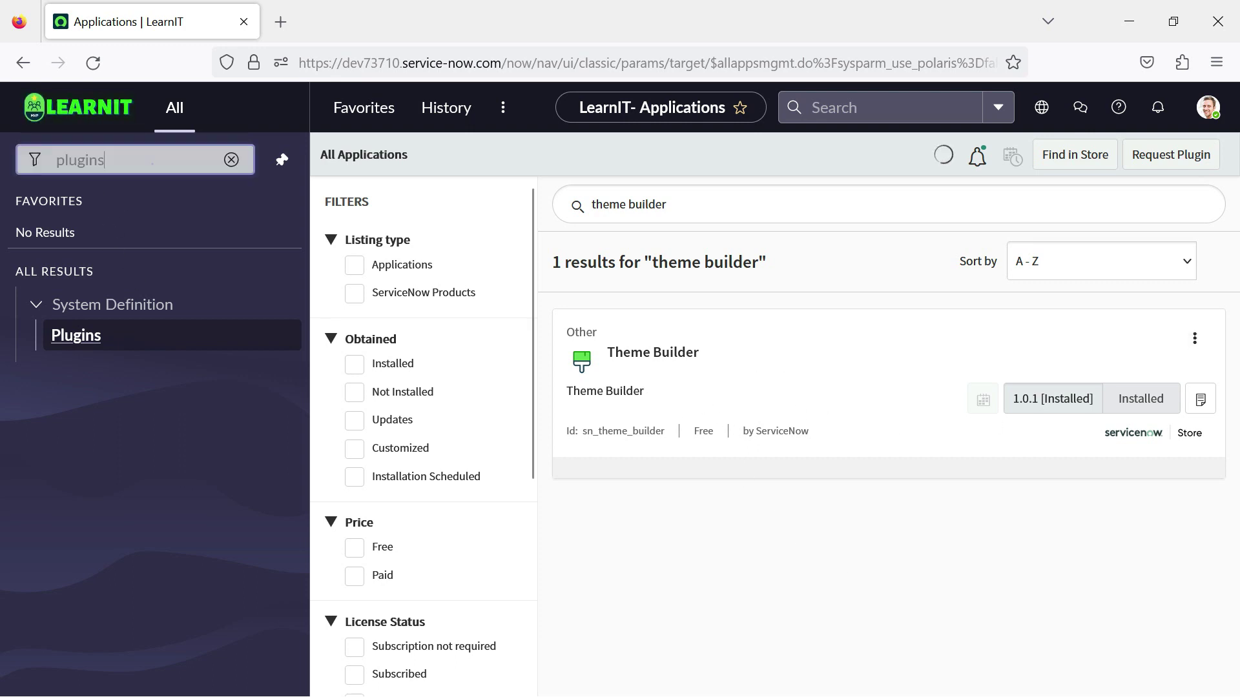
Step: Filter the navigator for 'theme builder' to reveal Theme Management > Theme Builder
click(155, 159)
text(th)
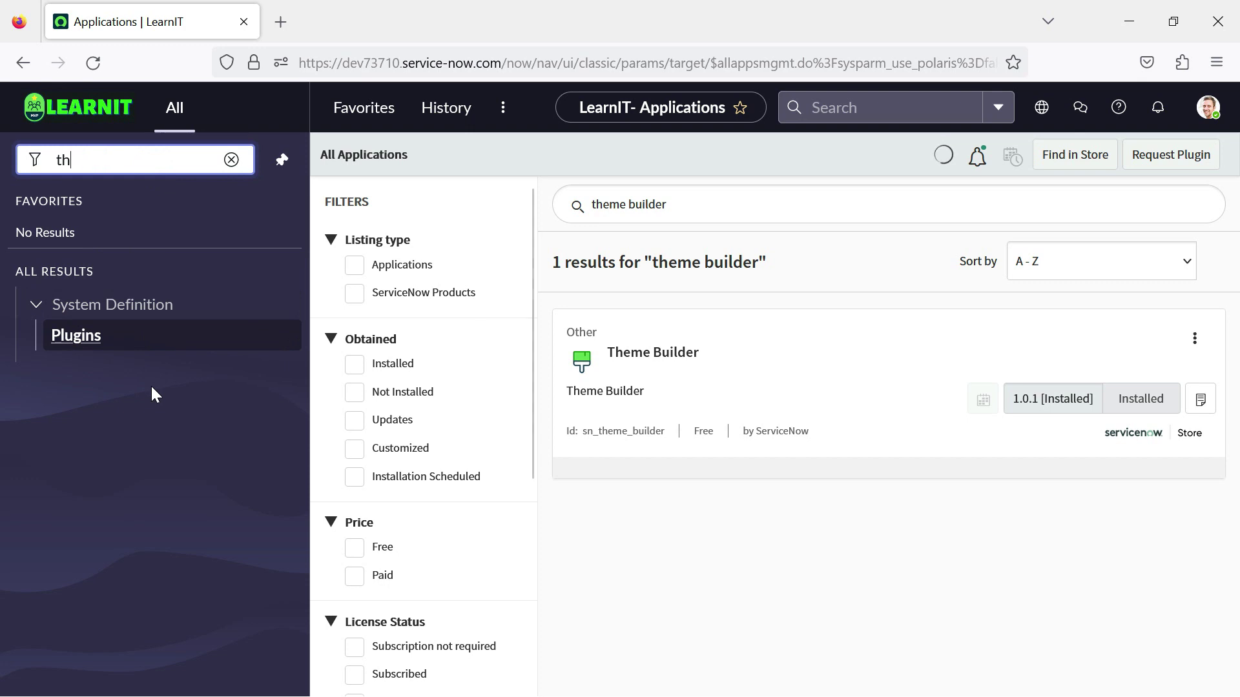
text(eme bulde)
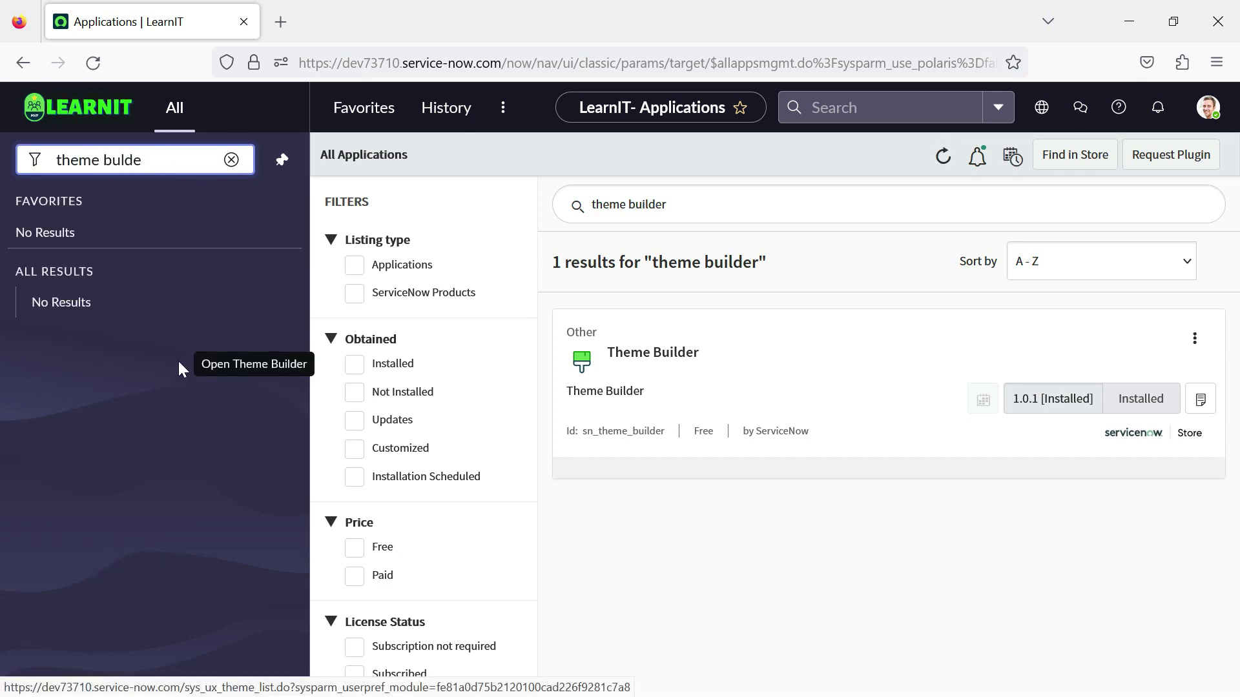
key(BackSpace)
key(BackSpace)
key(BackSpace)
text(i)
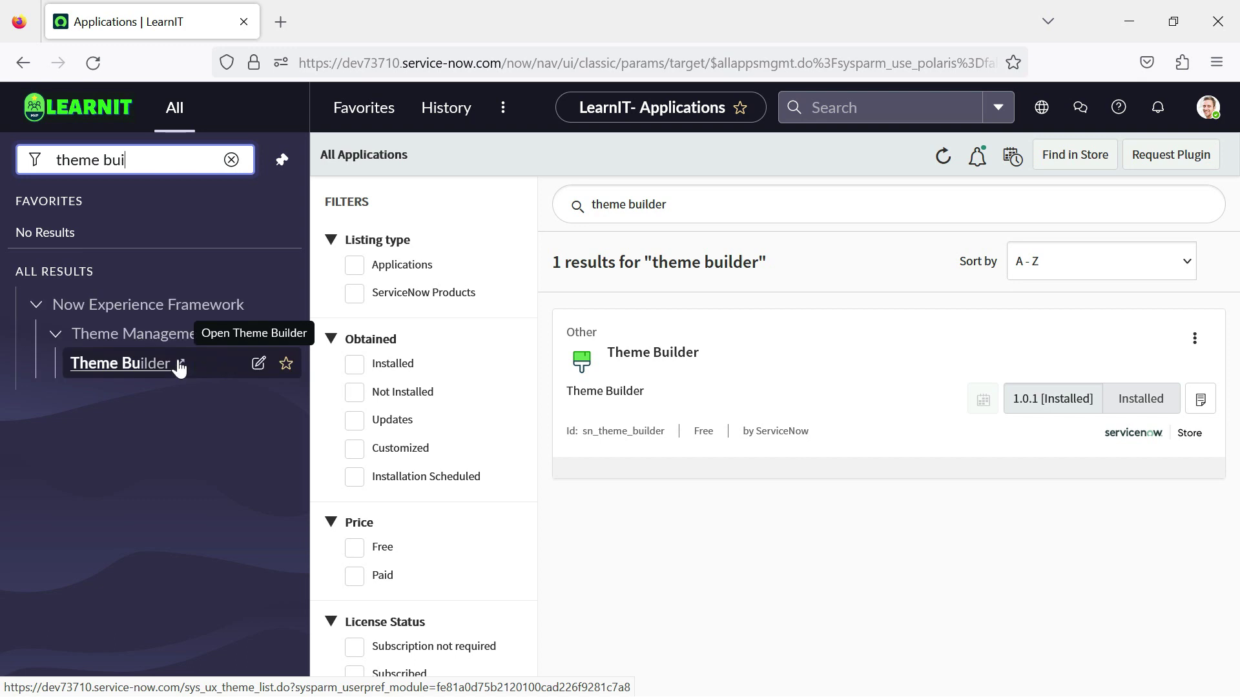
text(lder)
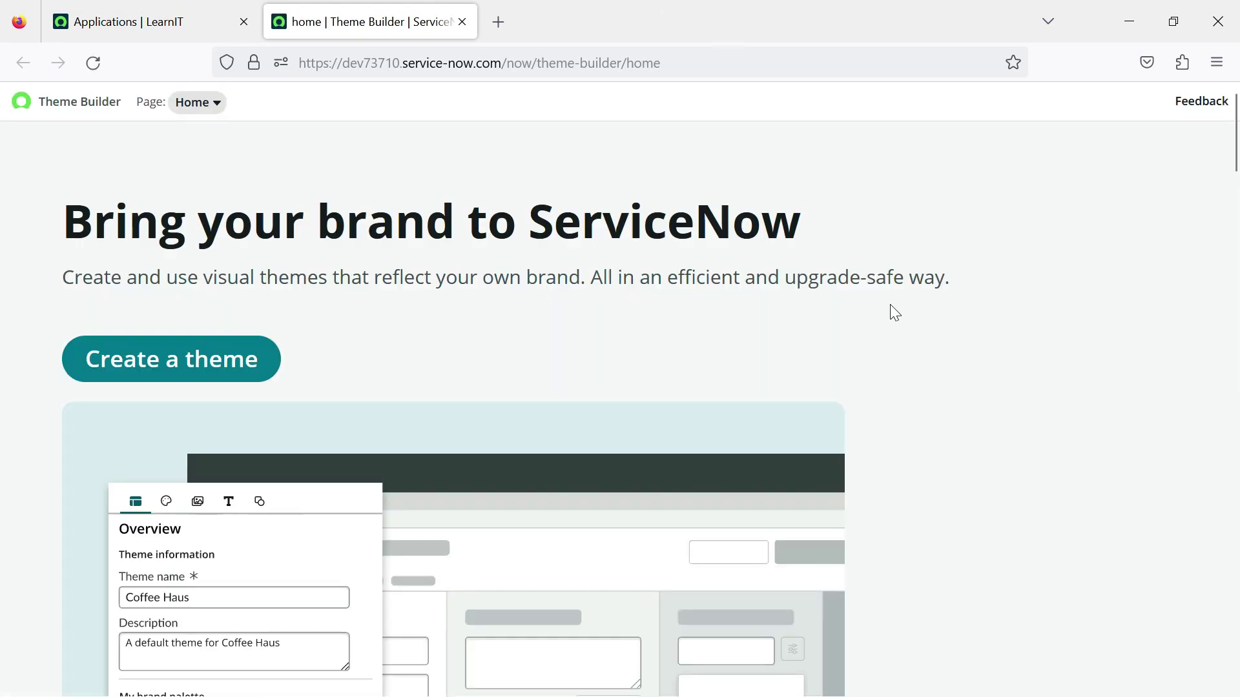
Step: Switch Theme Builder to the Manager page and review the Polaris, LearnIT Theme and U.S. Web Design System cards
scroll(619, 275, down, 12)
scroll(645, 439, up, 12)
click(202, 108)
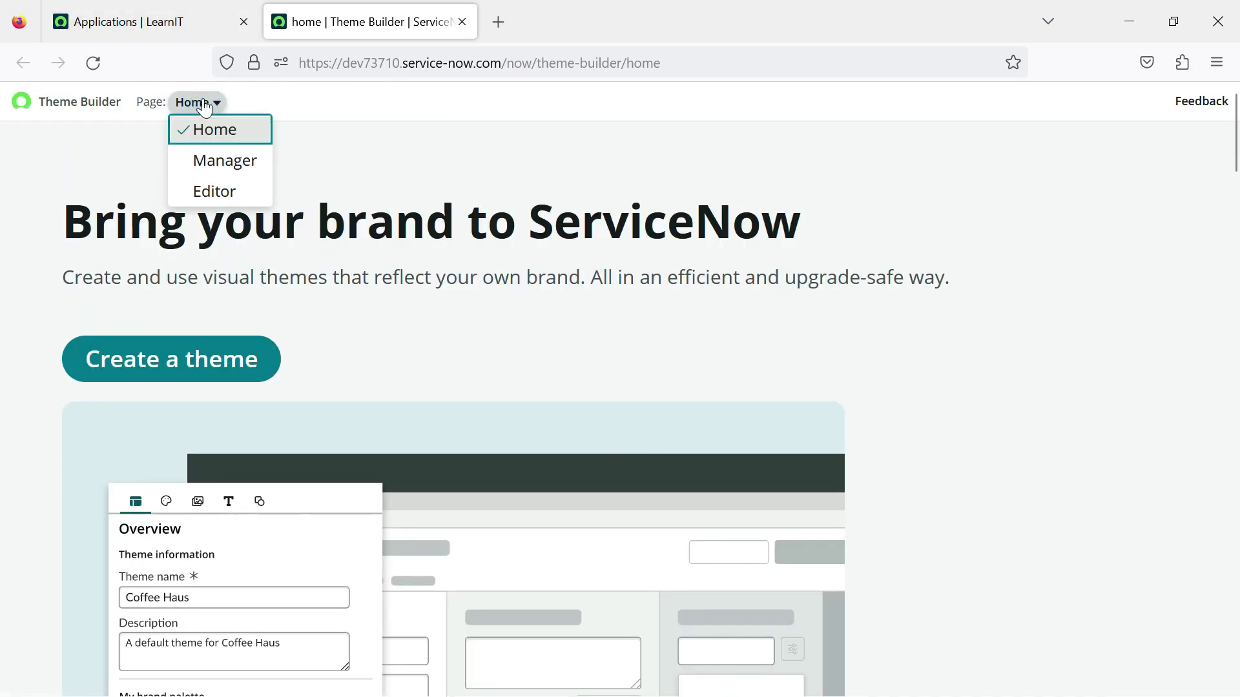
click(202, 105)
click(201, 105)
click(226, 162)
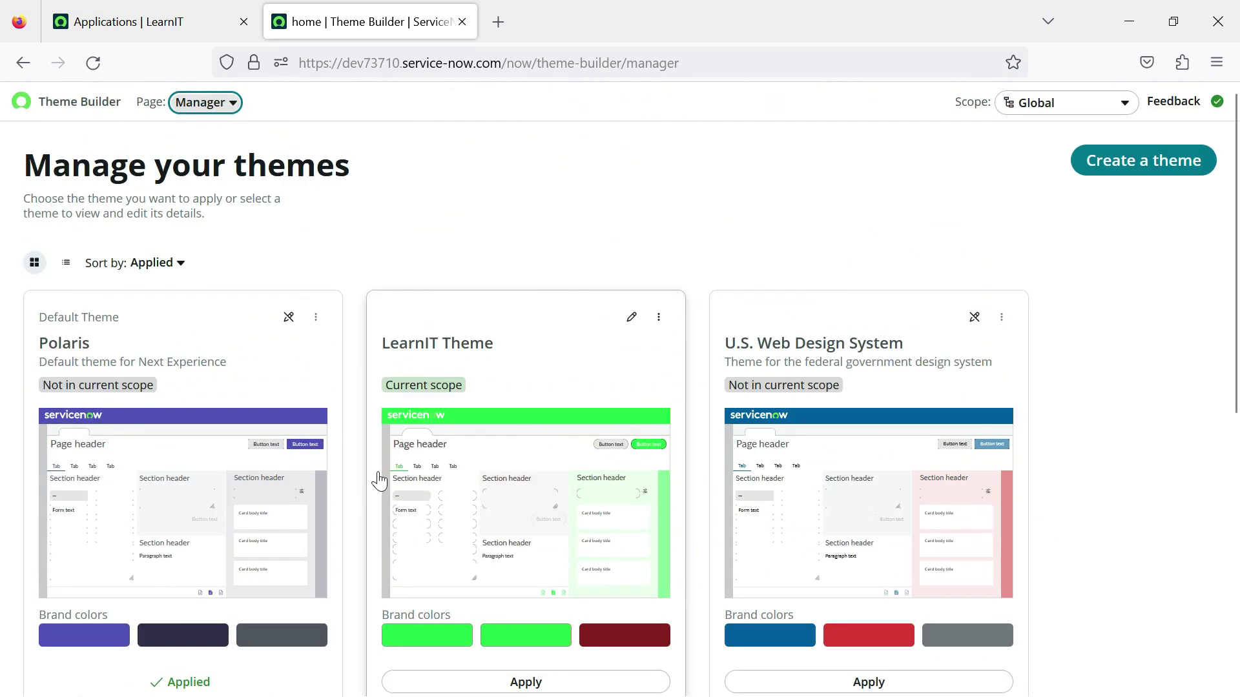
scroll(433, 194, down, 7)
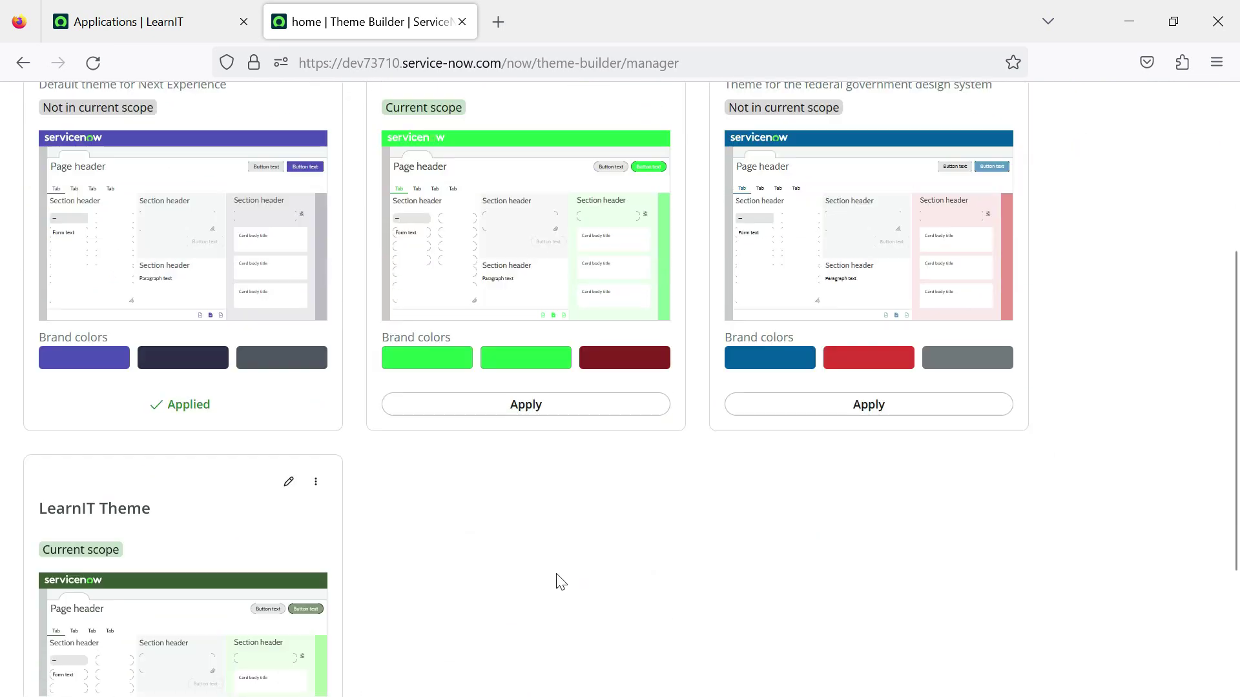
scroll(553, 581, down, 2)
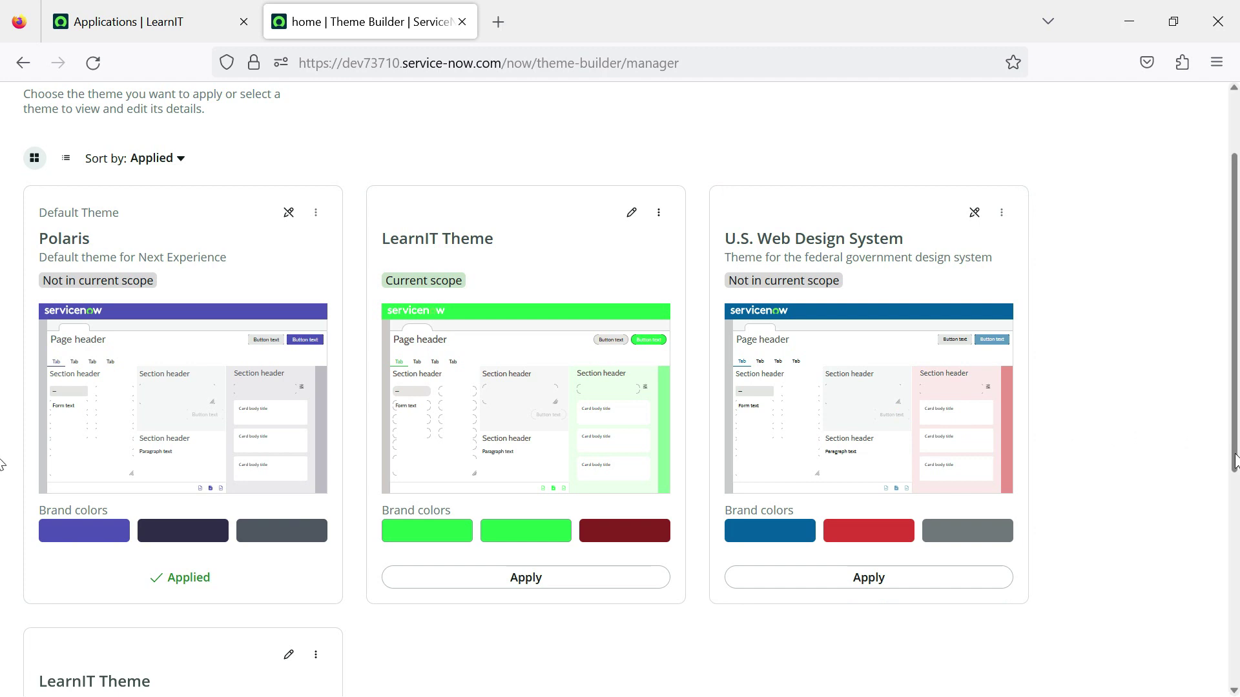
scroll(738, 243, up, 2)
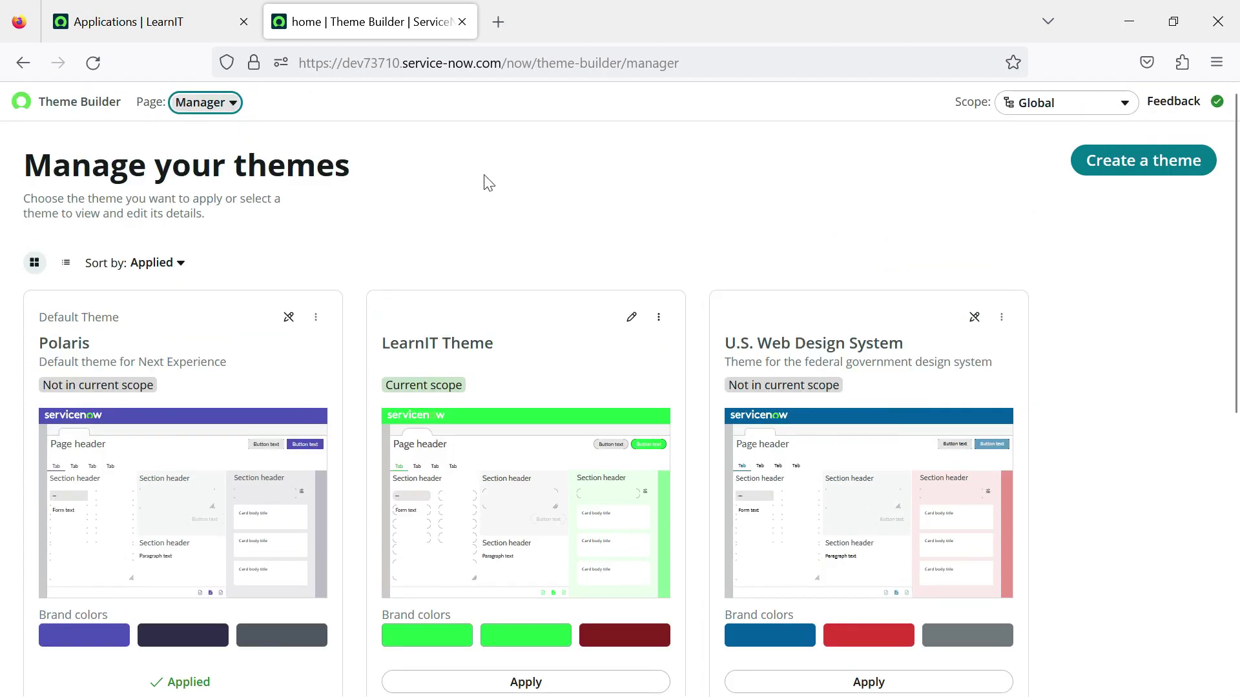
click(212, 104)
Step: Open the Editor page and scroll through the applied Polaris theme
click(206, 192)
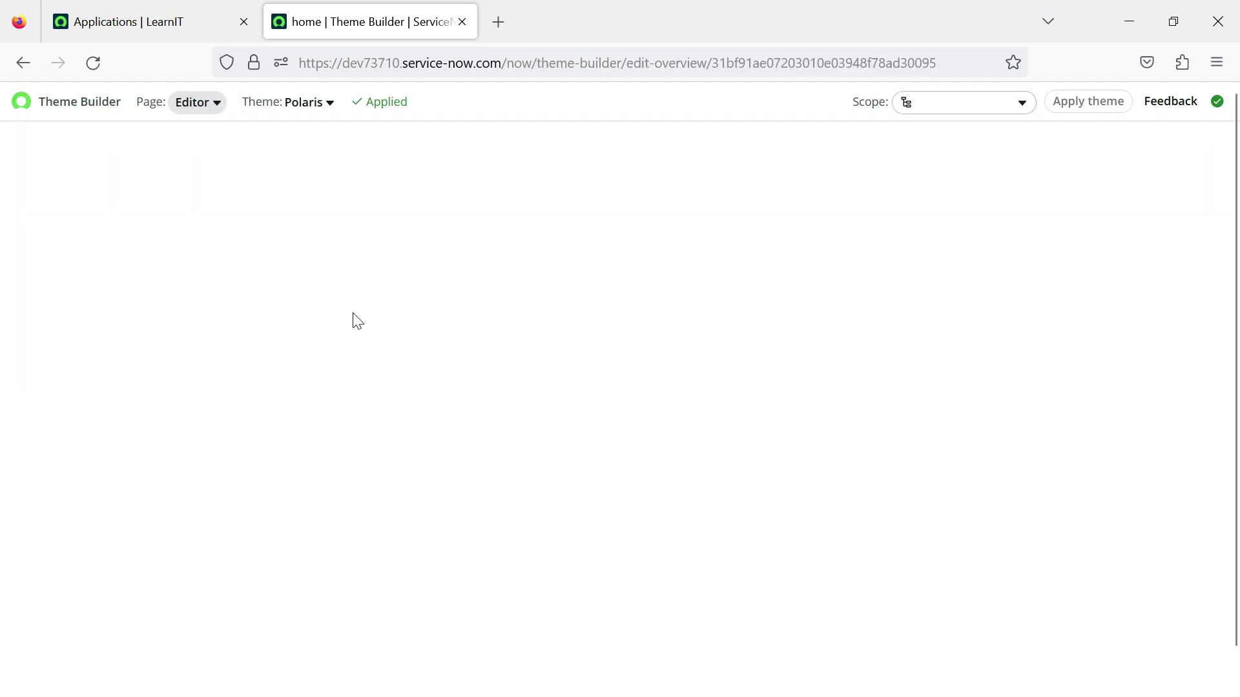
scroll(96, 438, down, 3)
scroll(268, 476, down, 2)
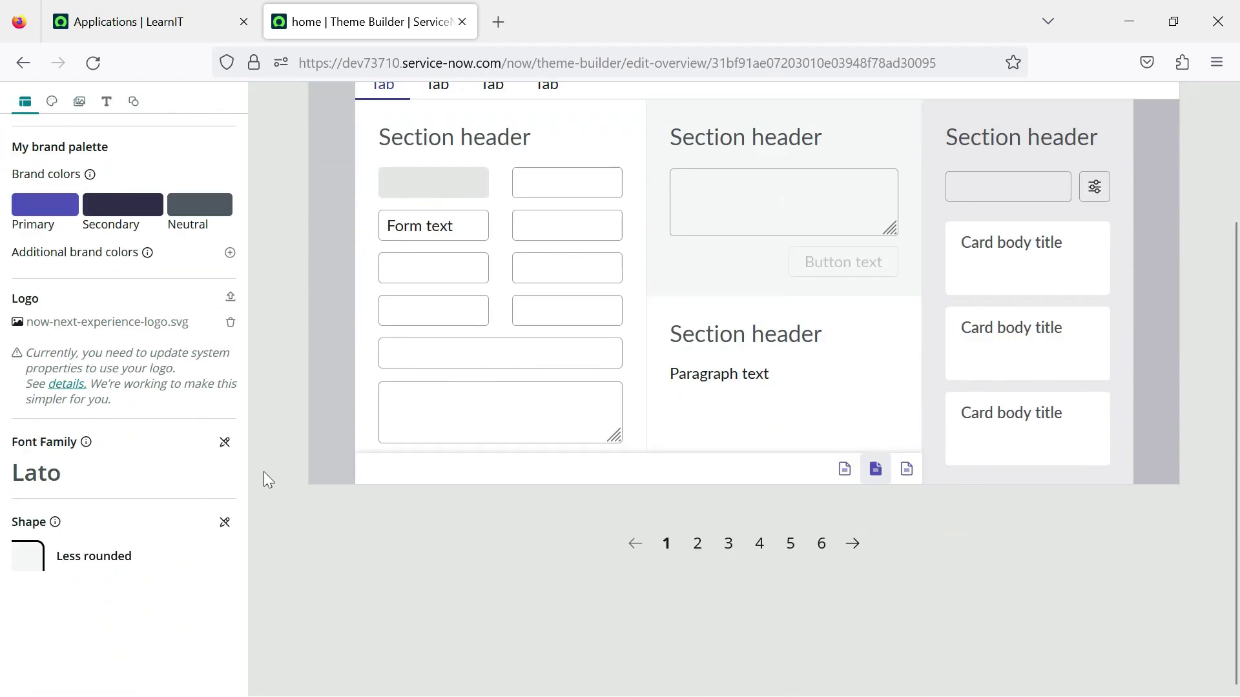
scroll(174, 448, up, 4)
scroll(133, 473, down, 4)
scroll(139, 454, up, 5)
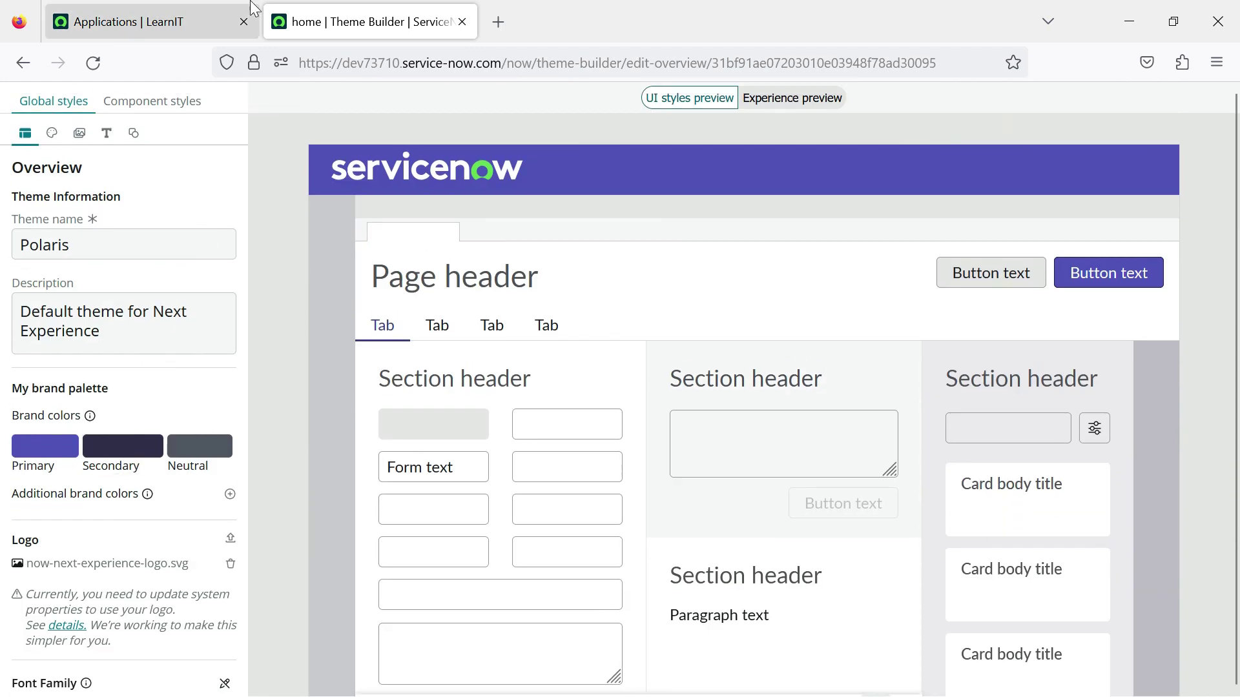
Step: Return Theme Builder to its Home page and glance at the Applications tab
click(197, 103)
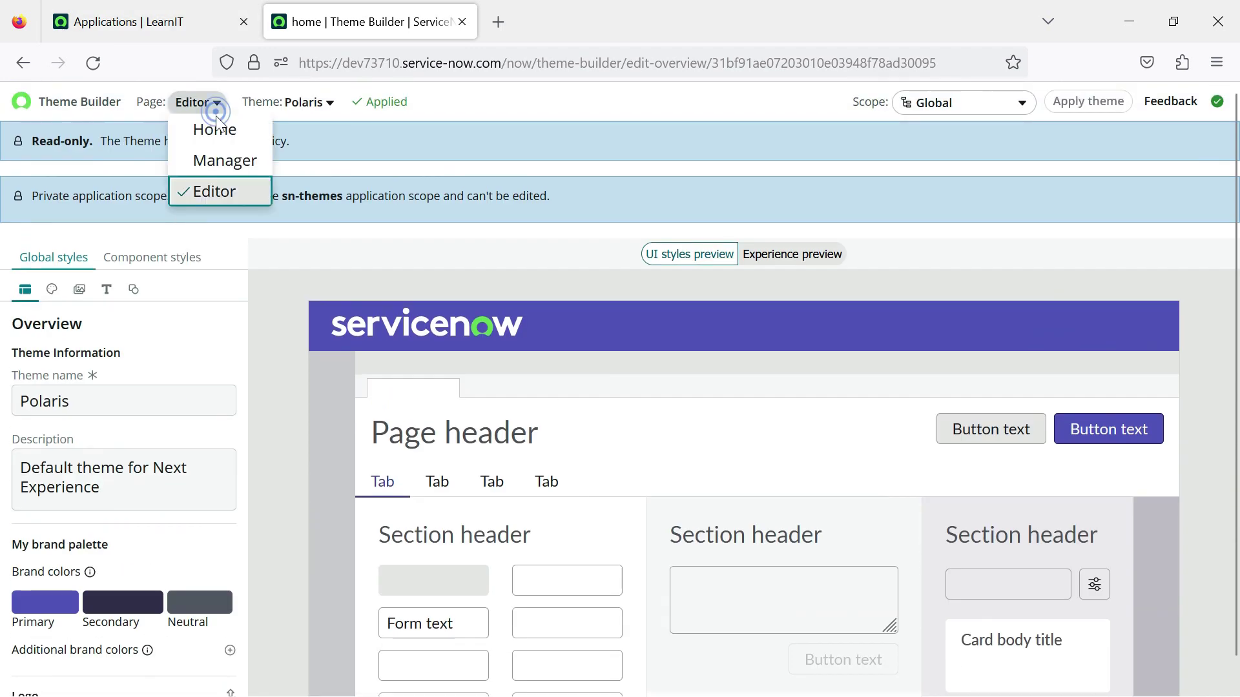
click(215, 128)
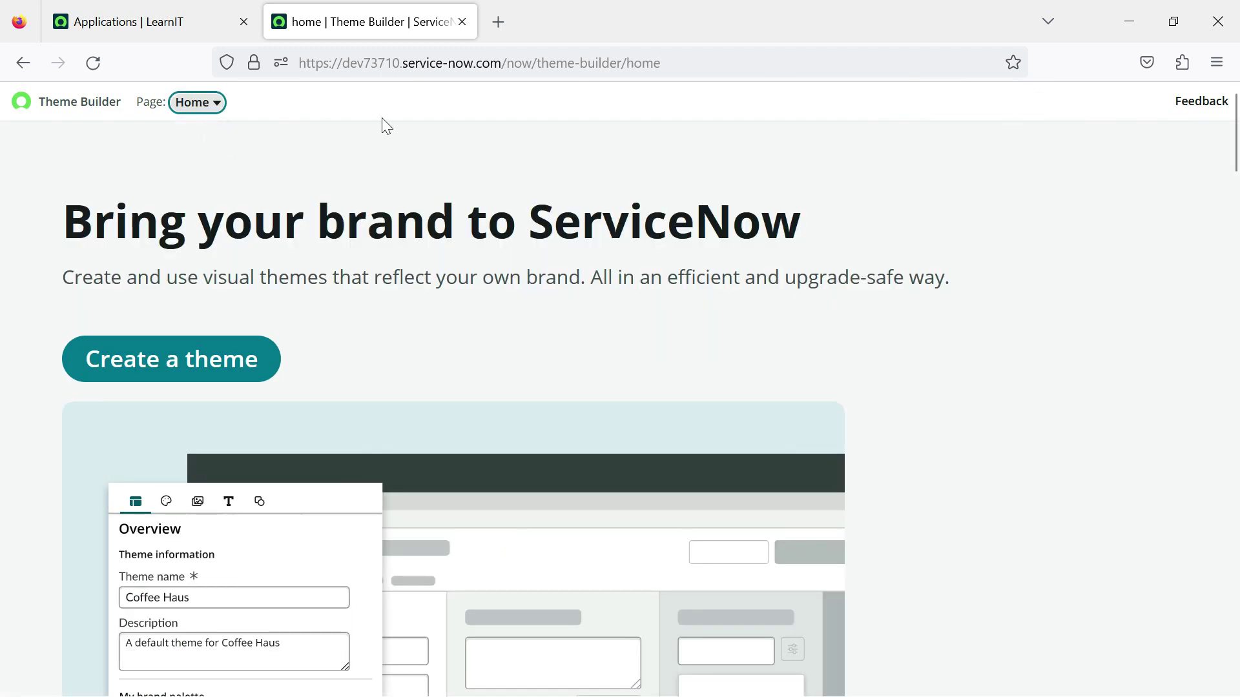
click(129, 22)
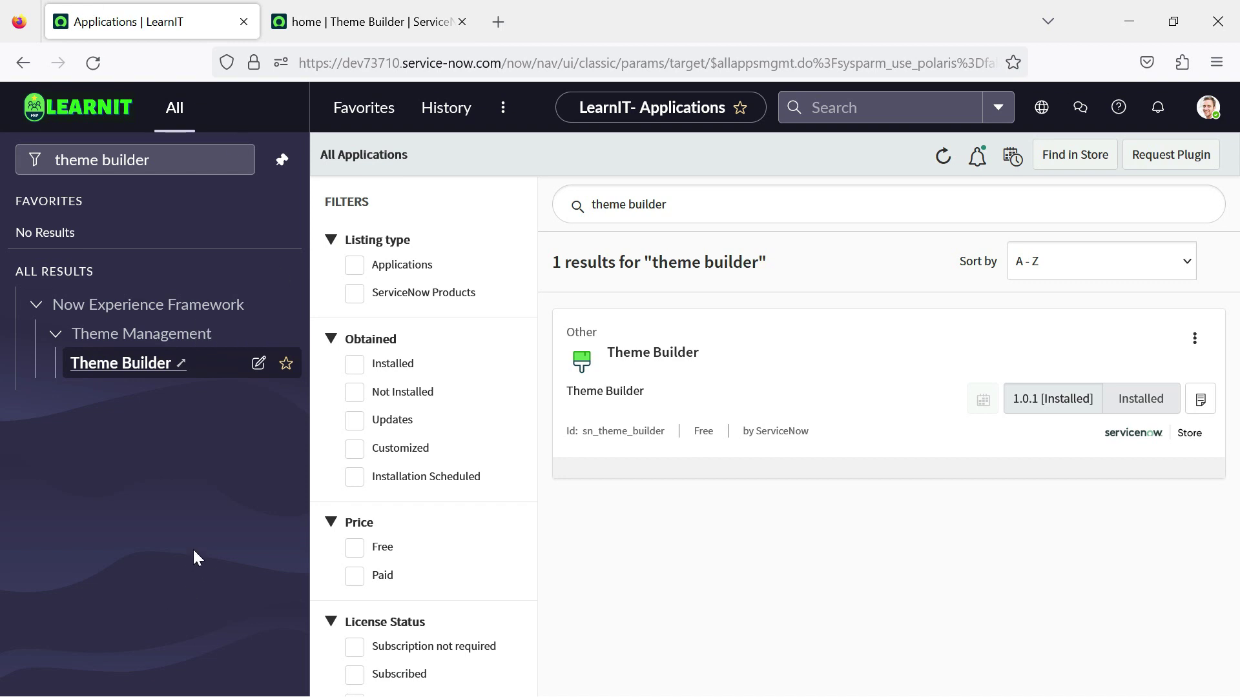
click(362, 22)
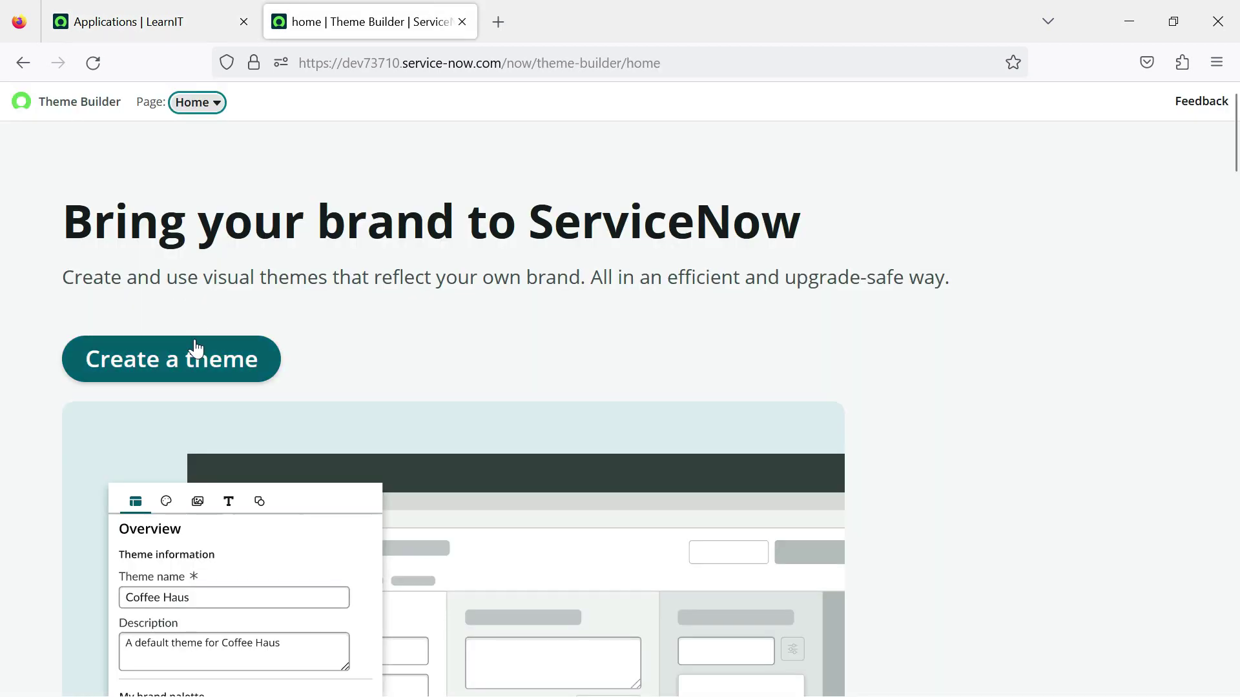
Step: Start creating a new theme and get past the preparation notes
click(187, 362)
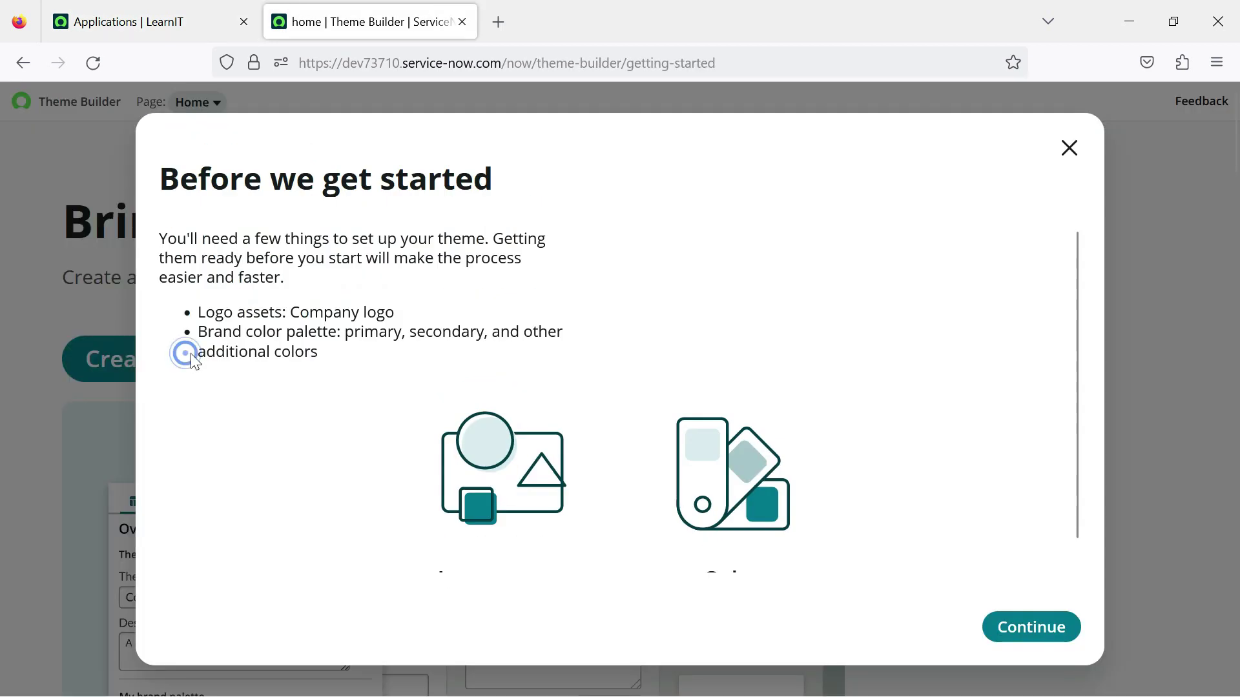
scroll(338, 430, down, 1)
scroll(331, 427, up, 1)
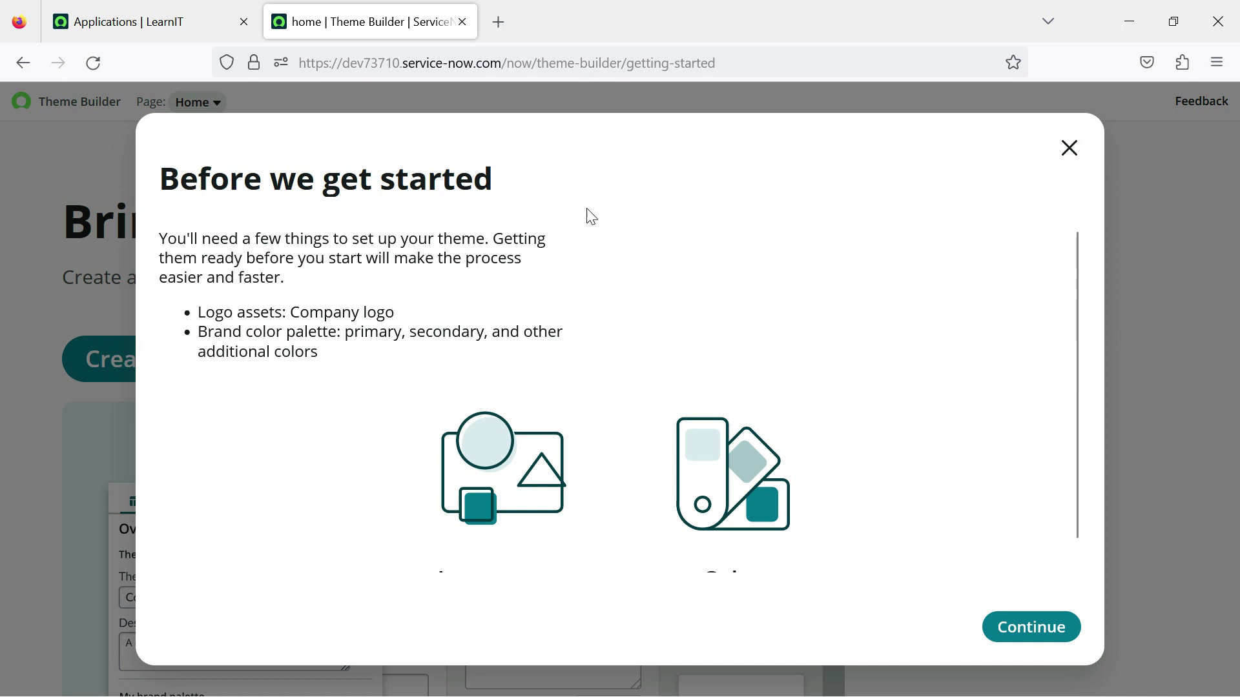
click(1021, 630)
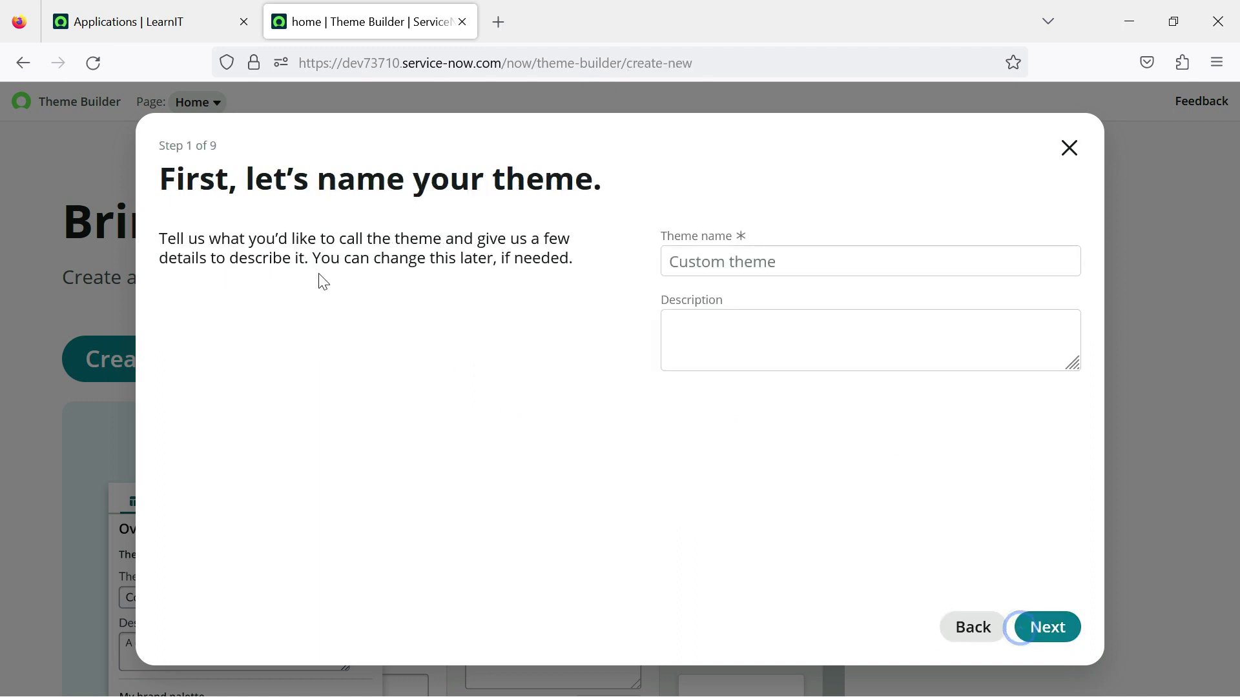
Step: Name the theme 'LearnIT Theme for Demo' and advance to the primary colour step
click(784, 259)
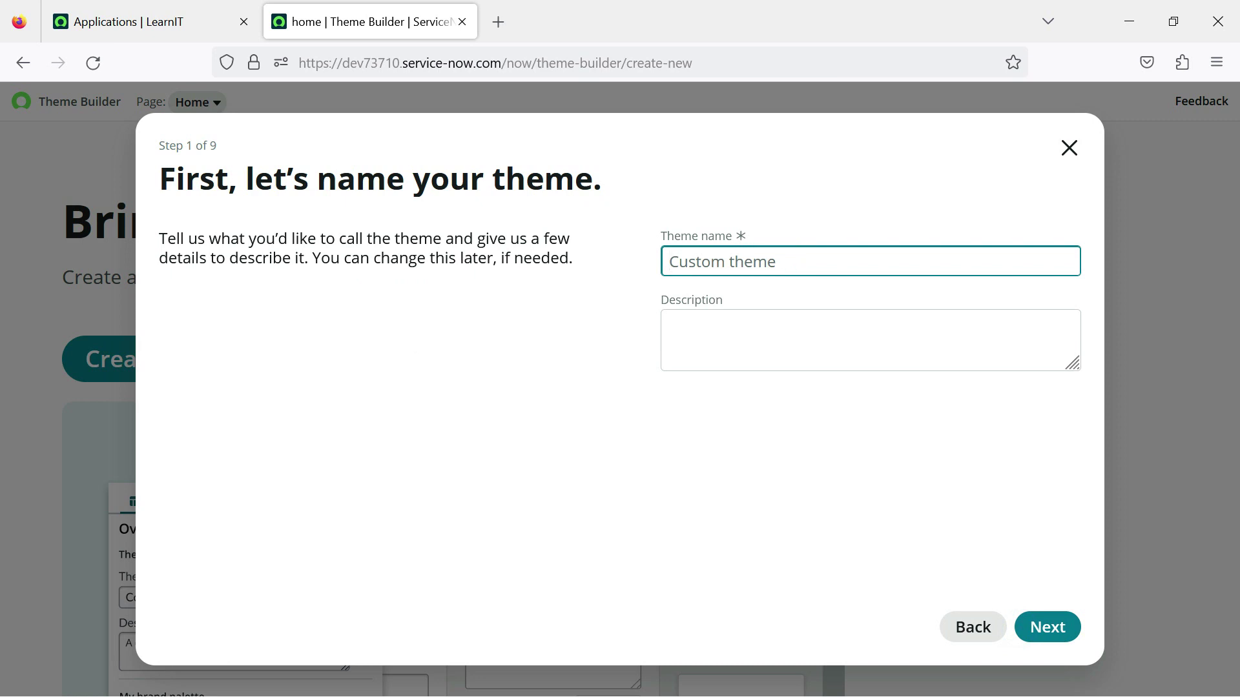
text(Lea)
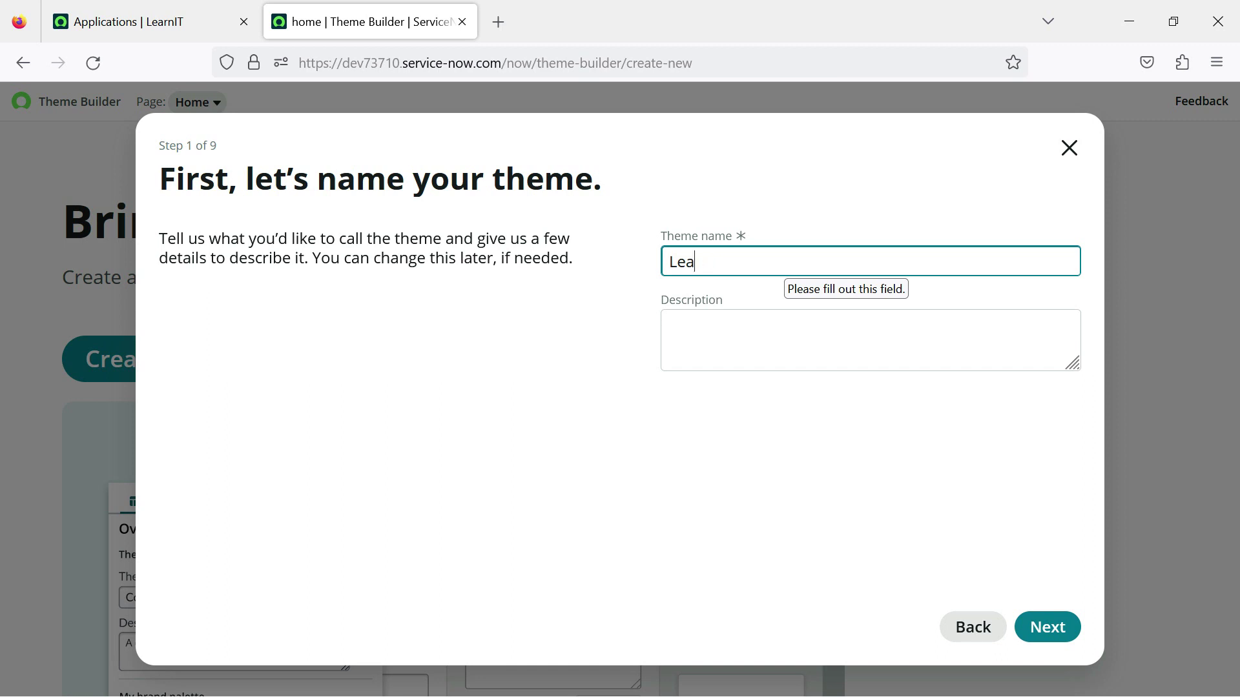
key(BackSpace)
key(BackSpace)
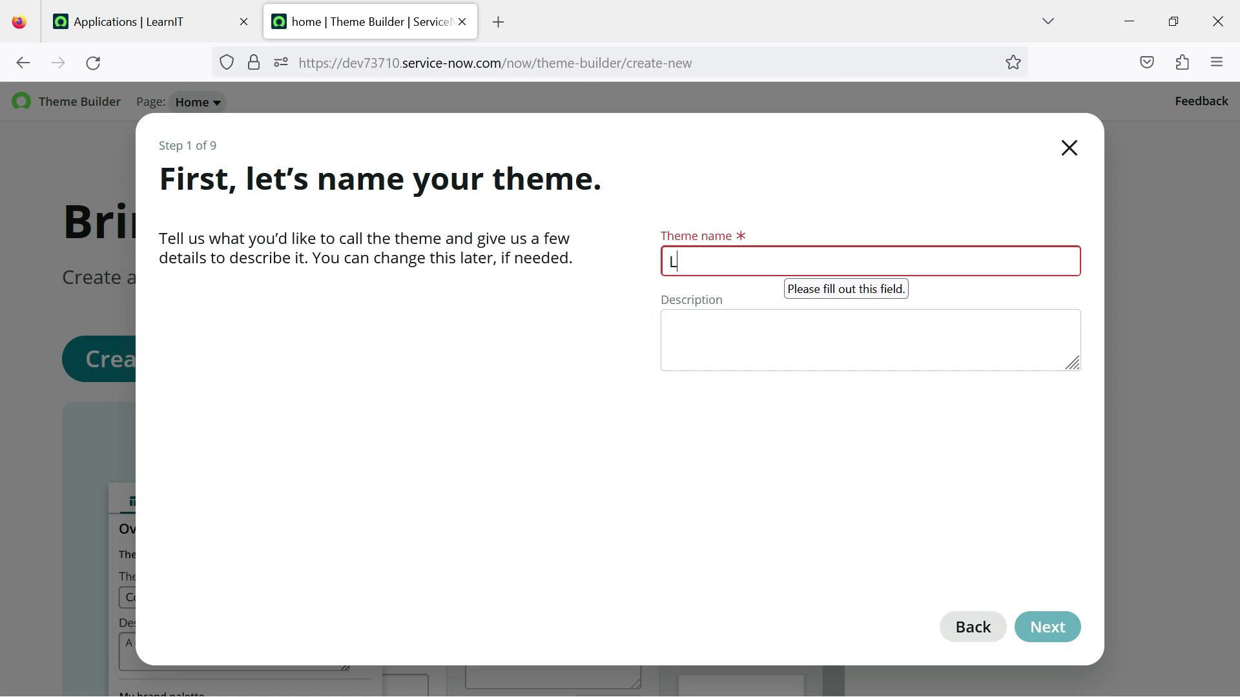
key(BackSpace)
text(Theme)
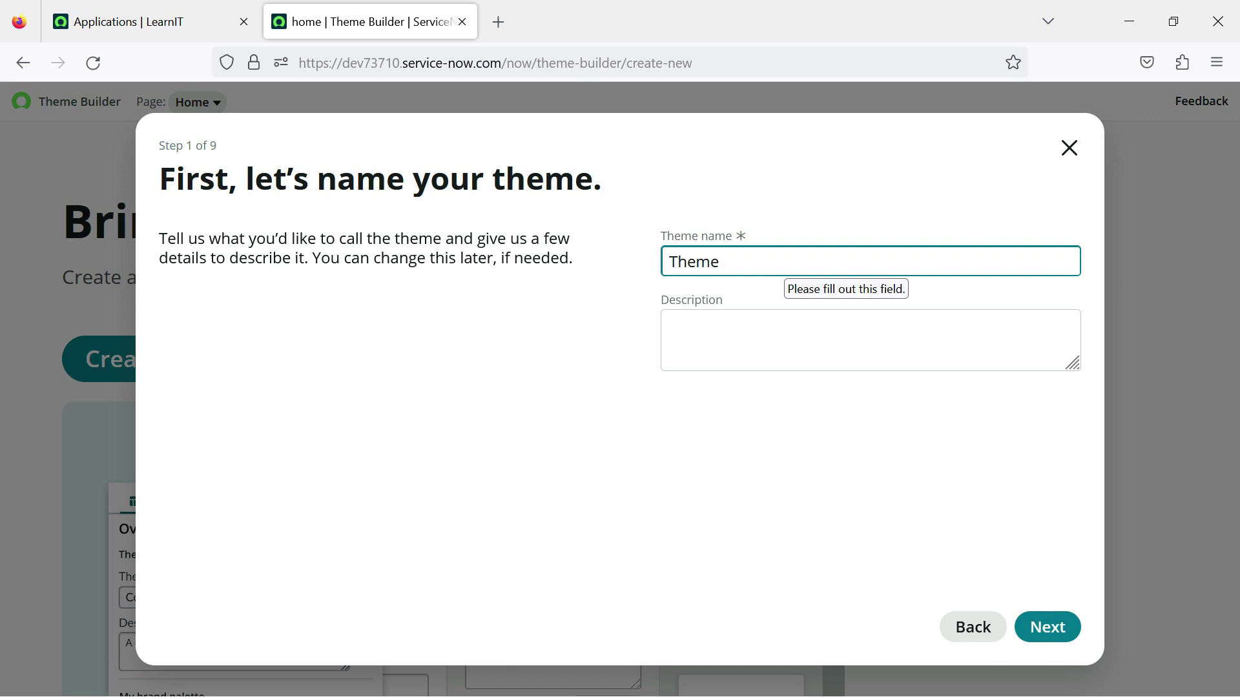
text(LearniT)
key(BackSpace)
key(BackSpace)
text(I)
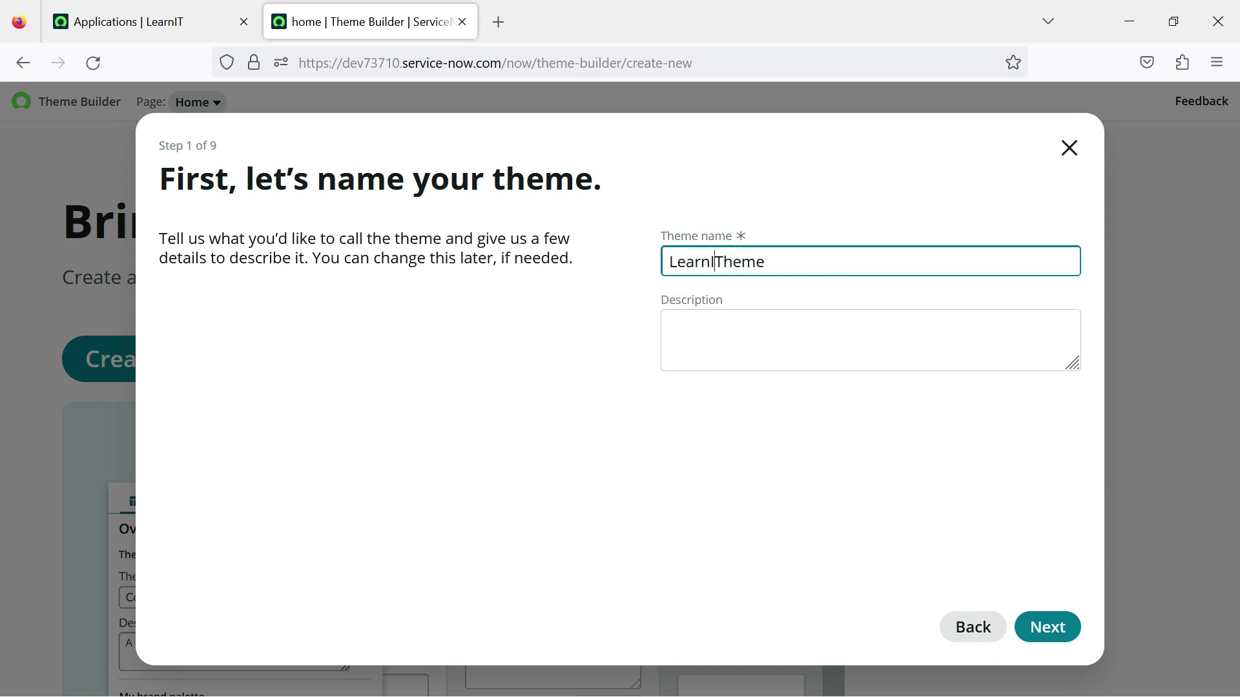
text(T )
text(for Demo)
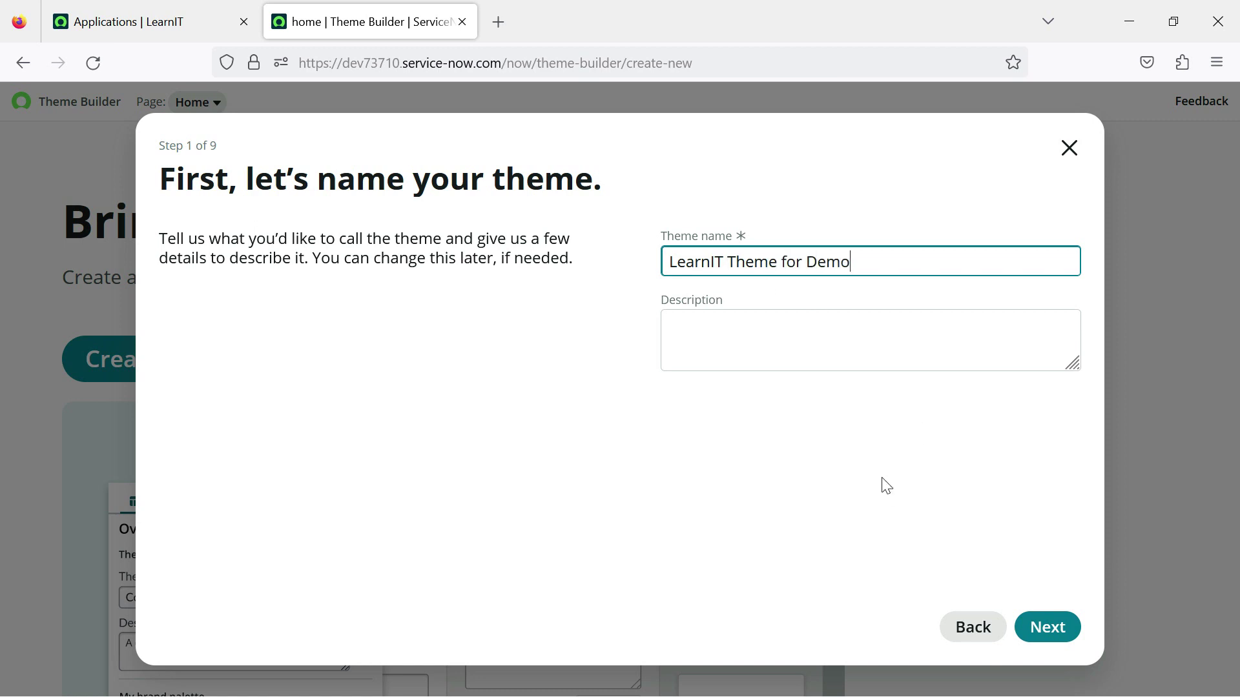
click(1036, 624)
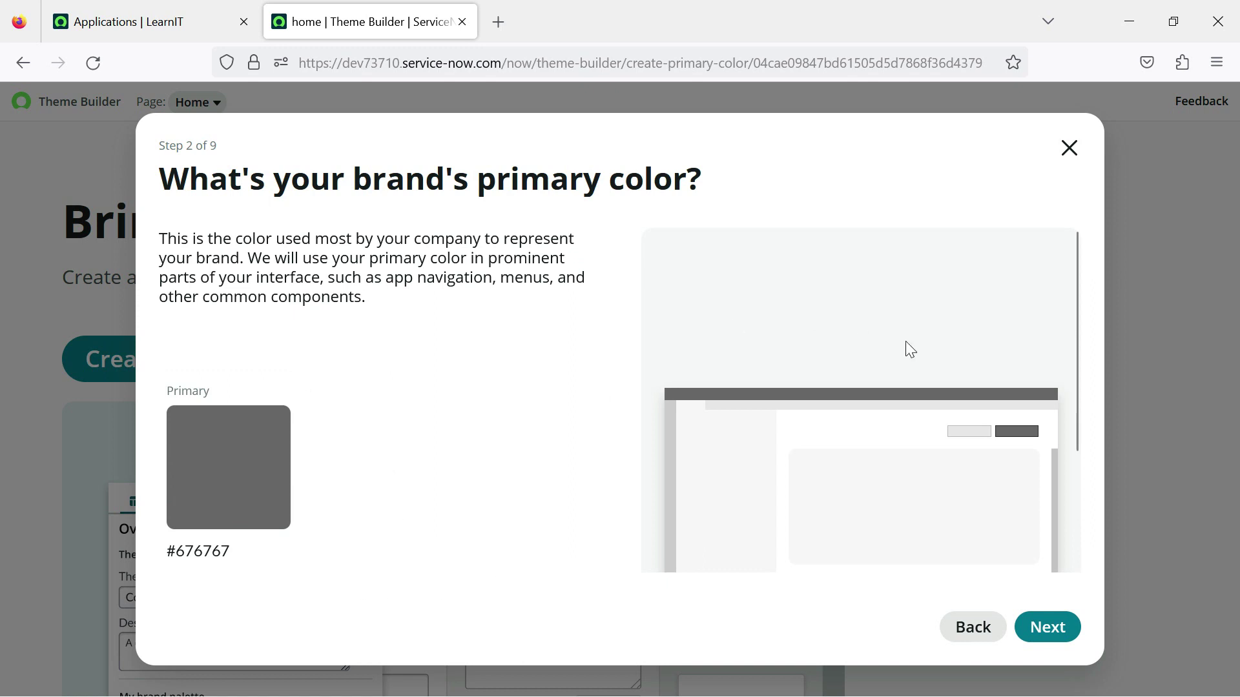
Step: Set the primary colour to deep magenta #971B51, apply it and continue
scroll(882, 449, down, 3)
scroll(883, 449, up, 3)
scroll(786, 455, down, 3)
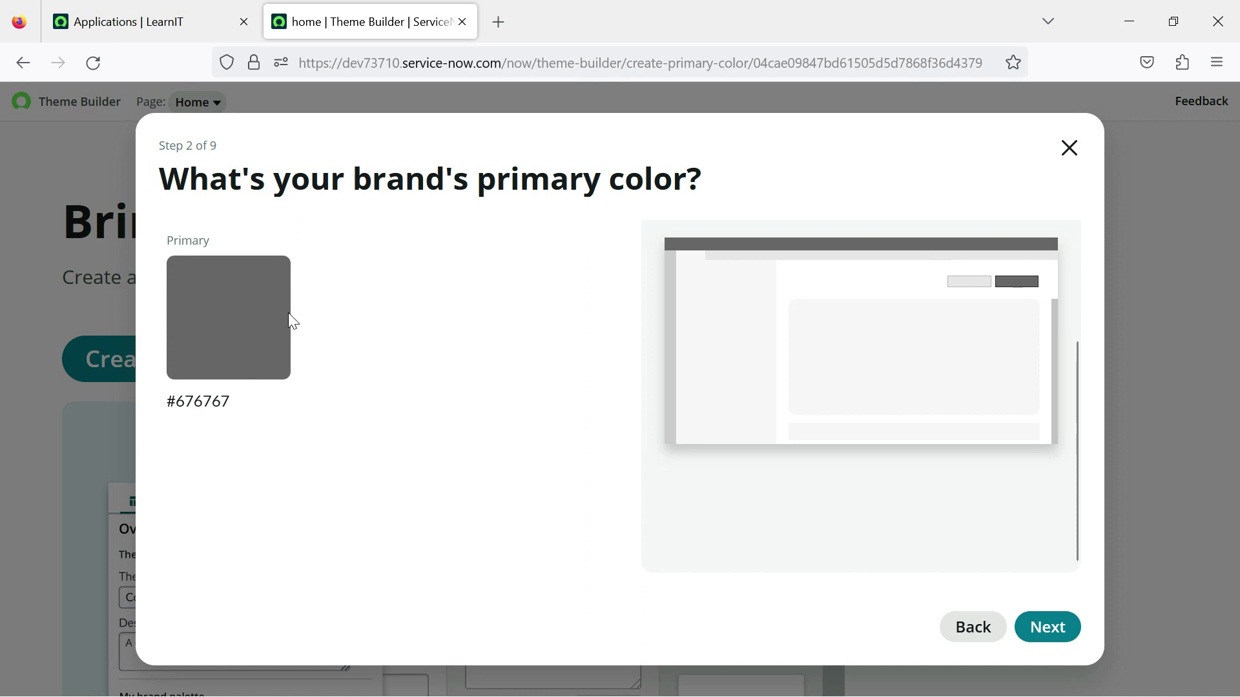
click(242, 321)
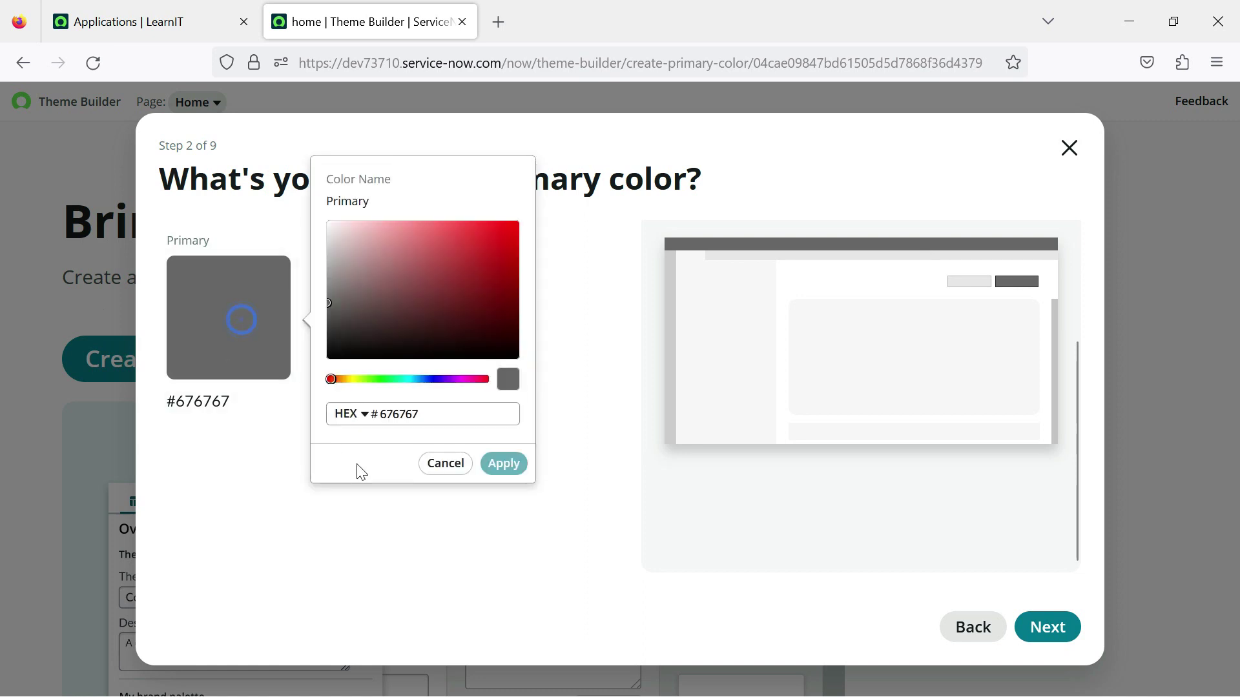
drag(335, 390, 475, 386)
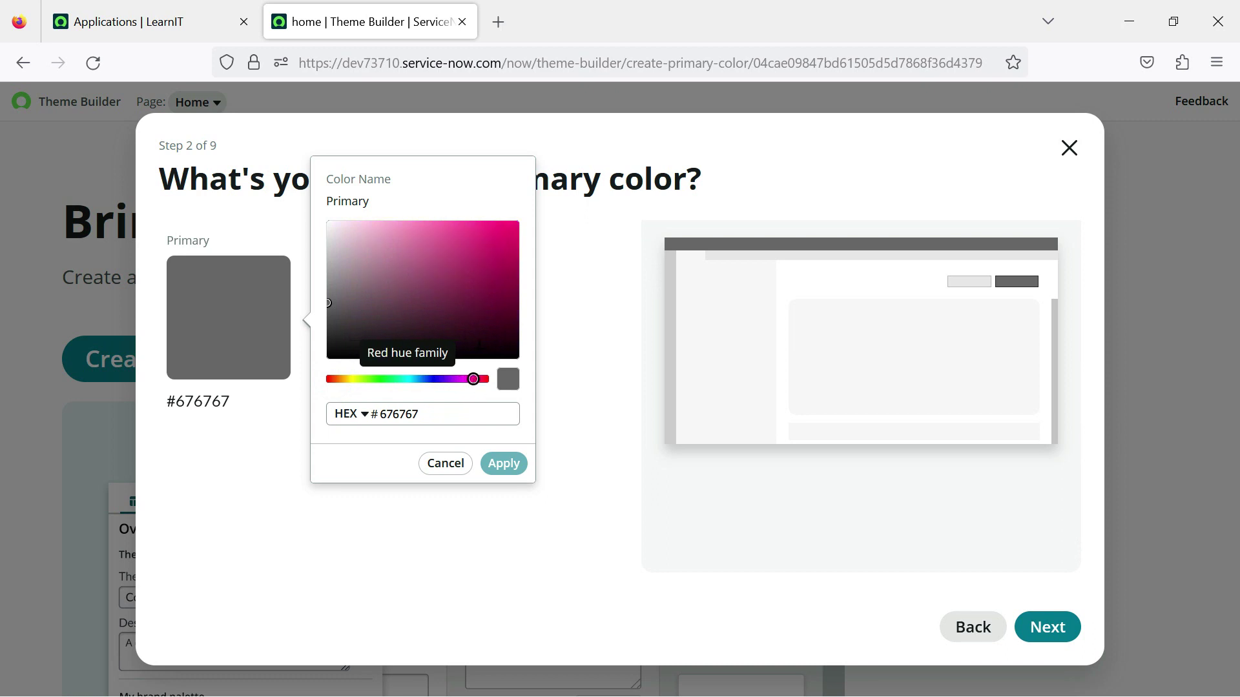
click(485, 277)
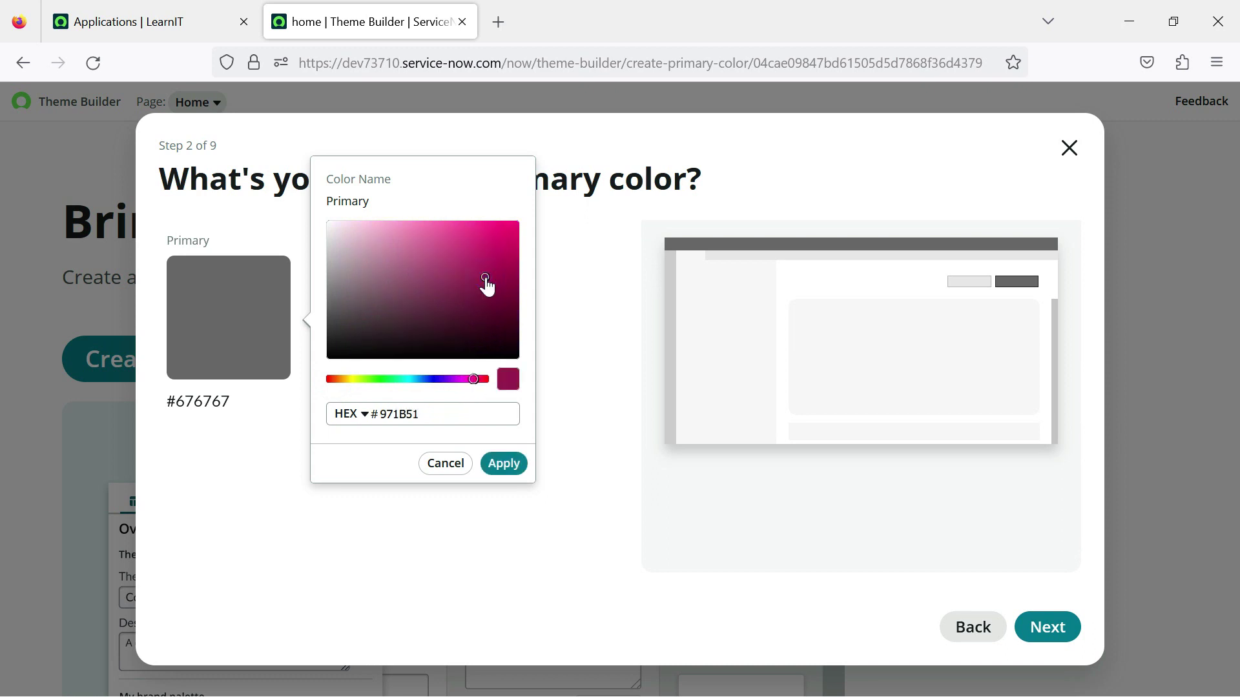
click(505, 463)
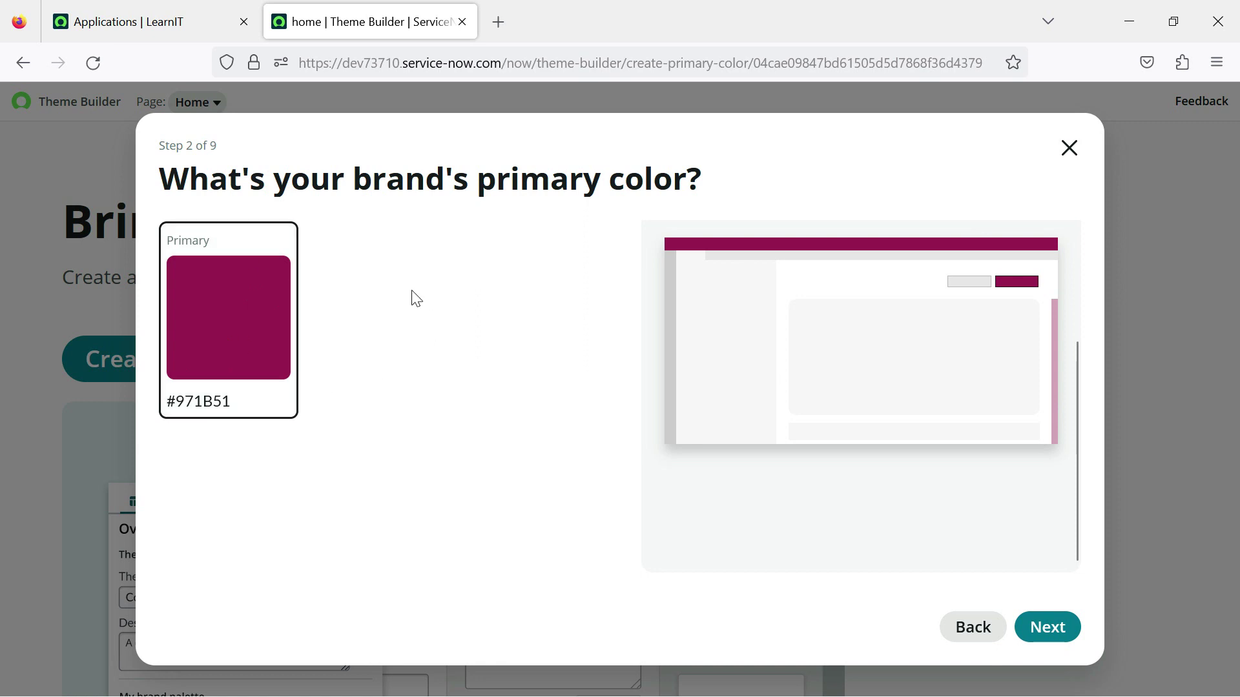
click(1046, 626)
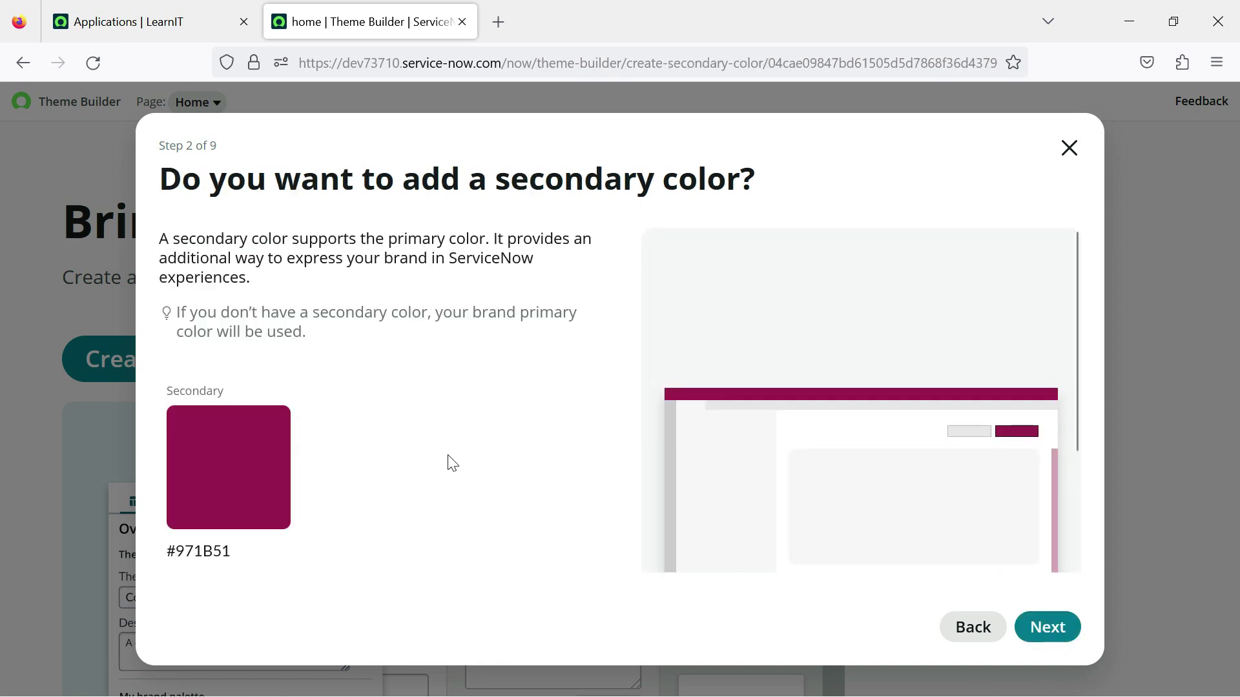
Step: After trying several shades, apply muted mauve #8E6878 as the secondary colour and continue
scroll(393, 451, down, 3)
scroll(396, 451, up, 3)
click(252, 481)
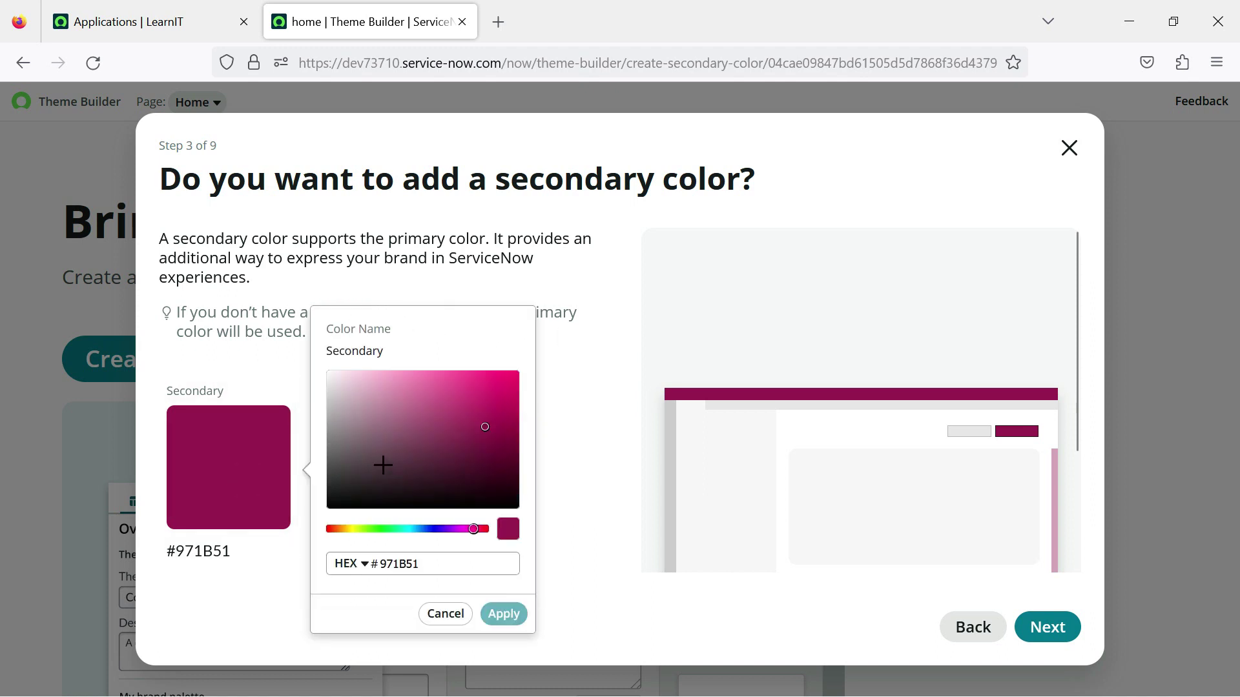
click(417, 454)
click(381, 375)
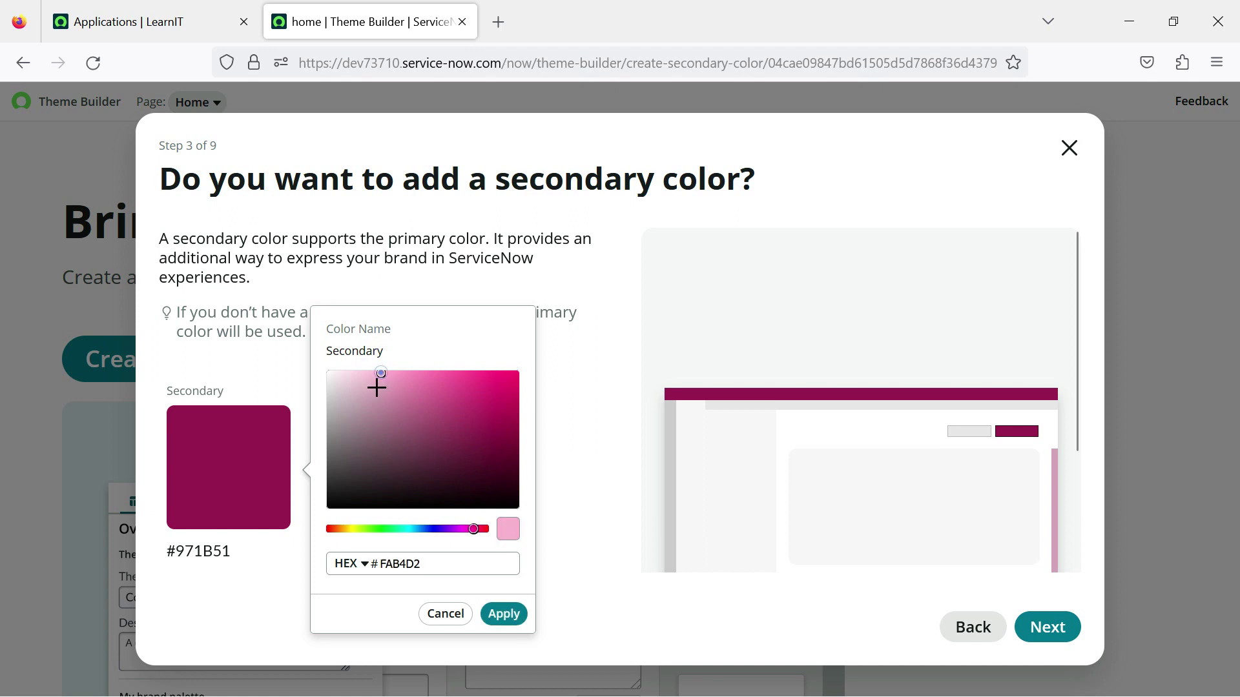
click(362, 391)
click(423, 466)
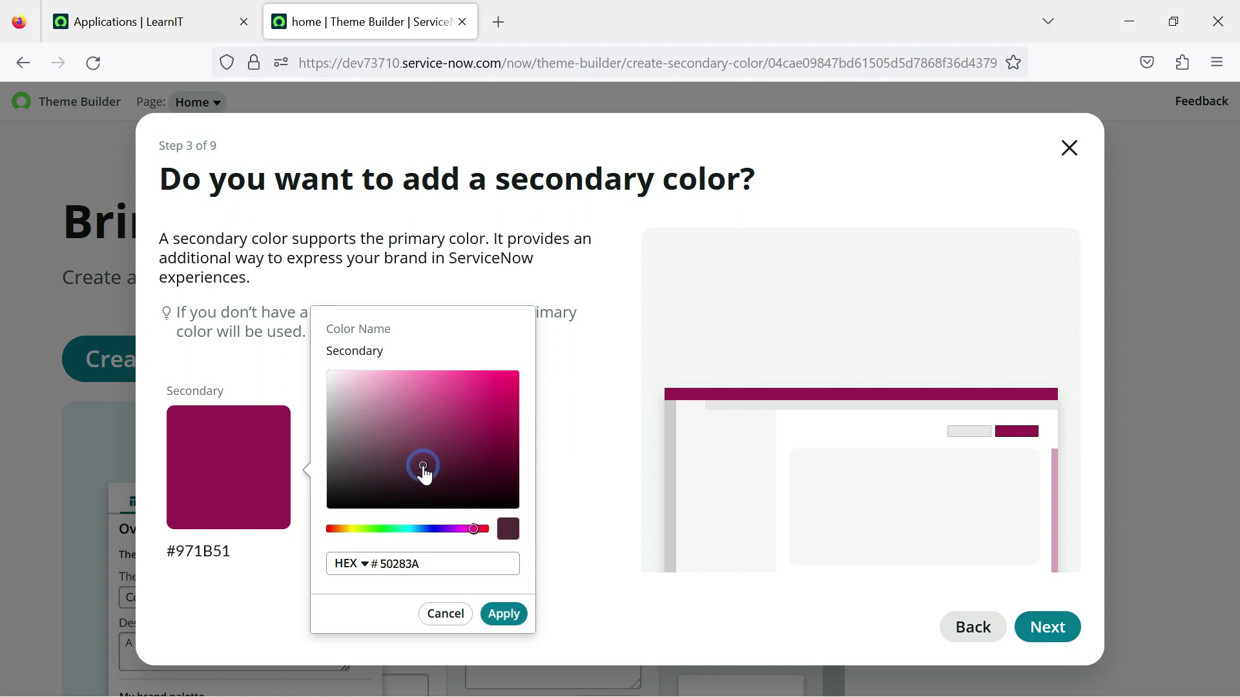
click(382, 434)
click(507, 613)
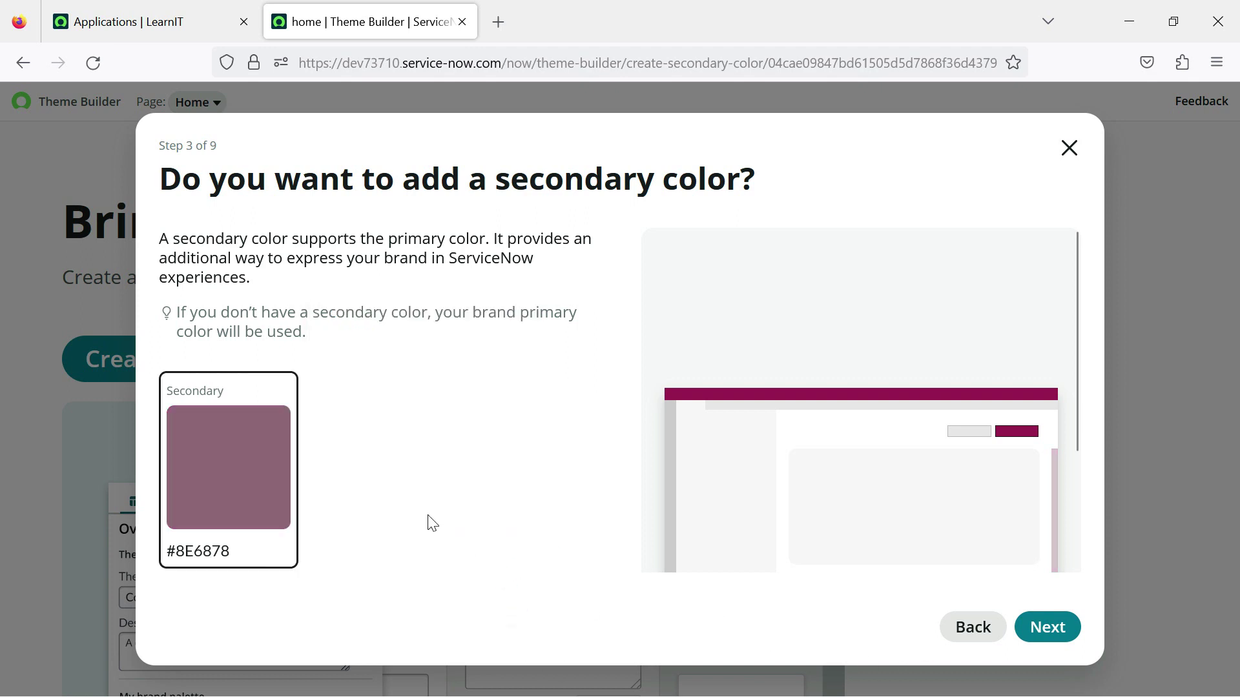
click(1050, 630)
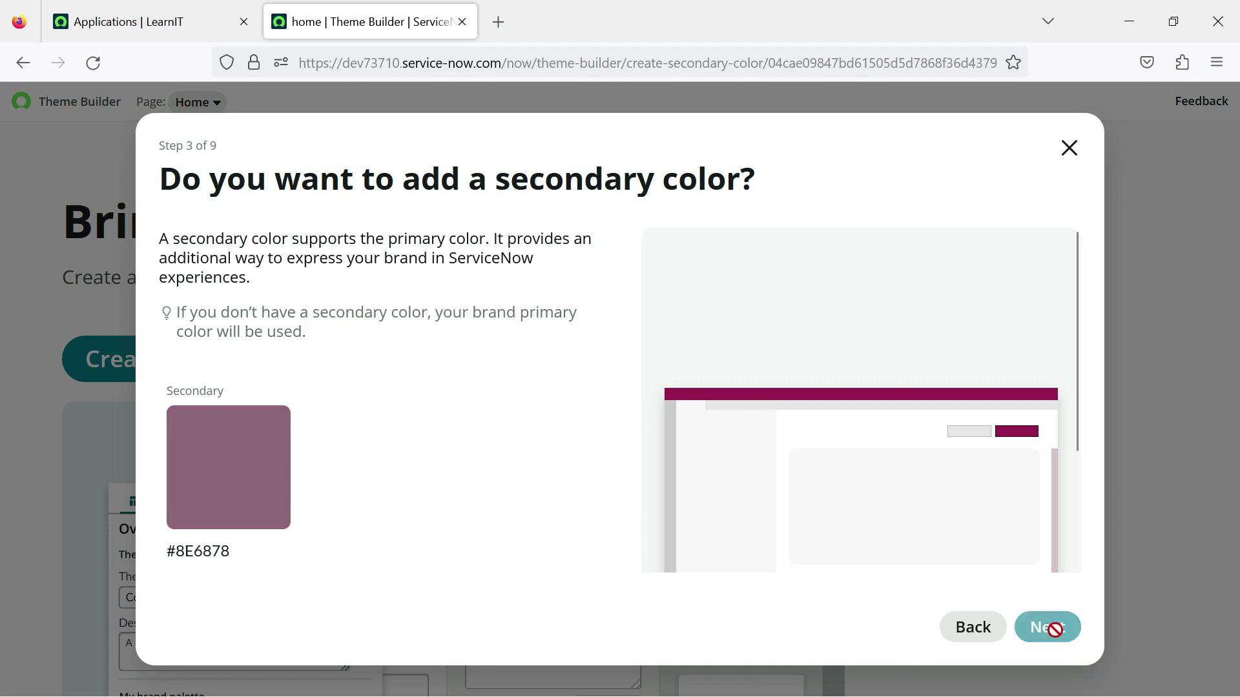
Step: Try lime green #9FEE16 in the neutral colour picker, then move to the additional colours step
scroll(510, 449, down, 2)
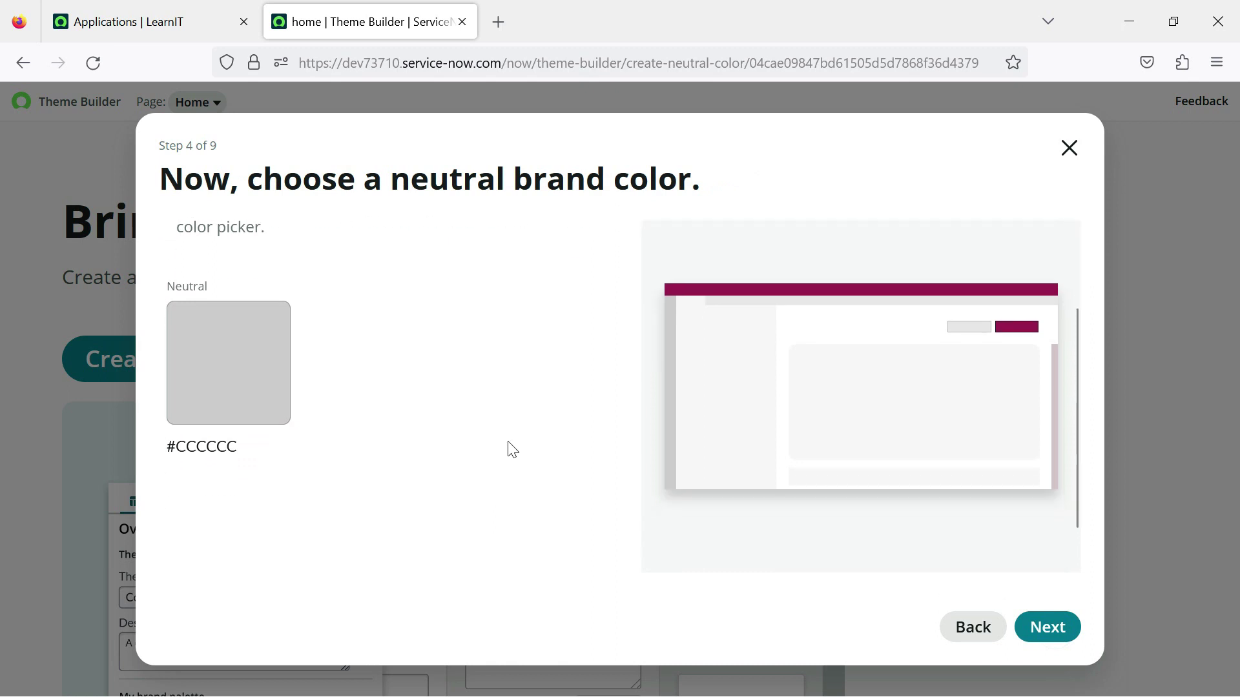
scroll(510, 450, up, 2)
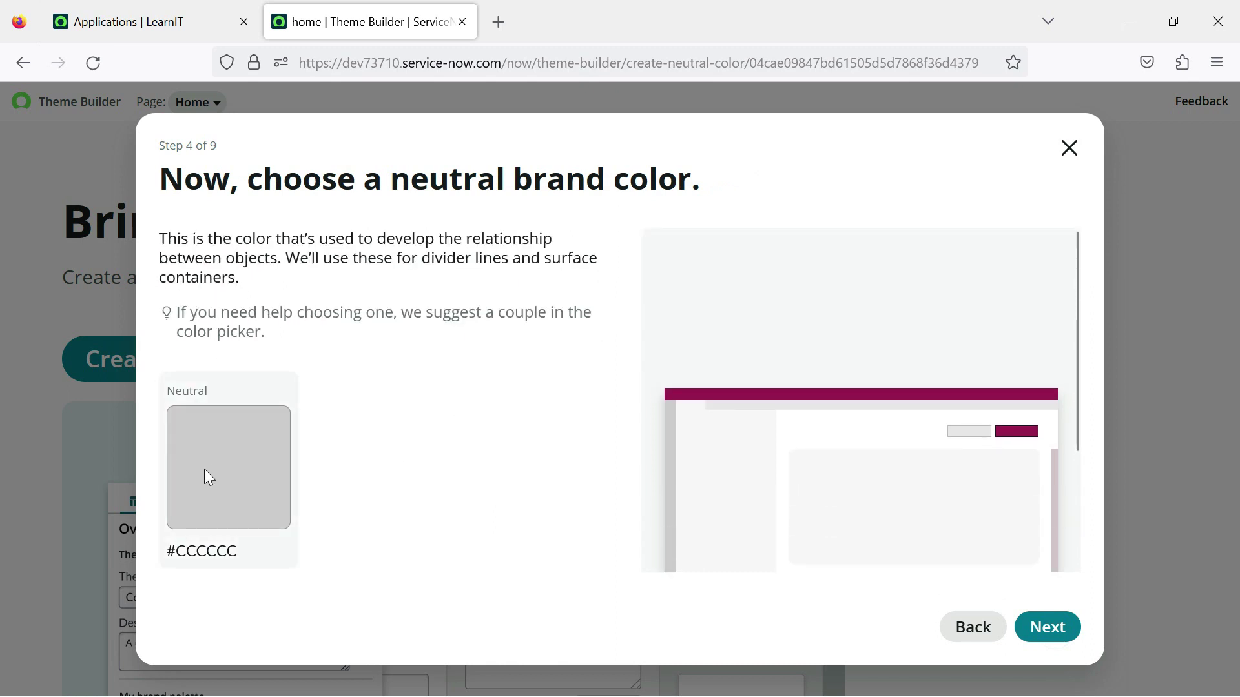
click(239, 478)
click(365, 529)
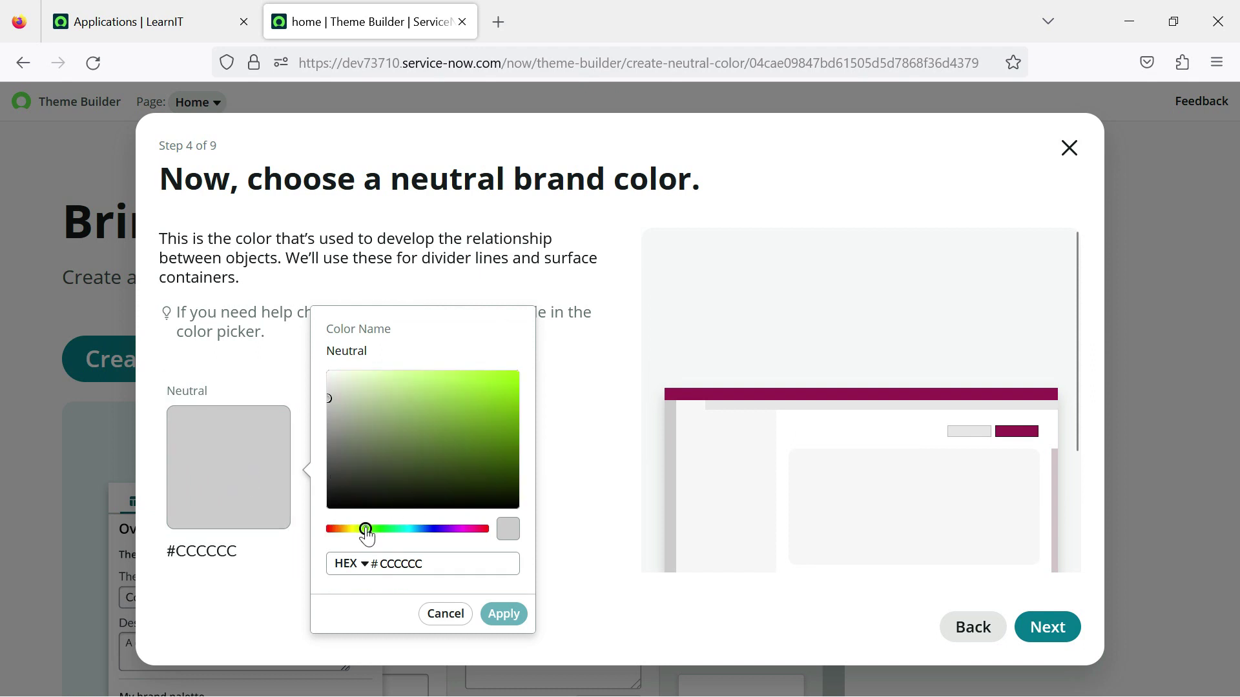
click(498, 443)
click(501, 381)
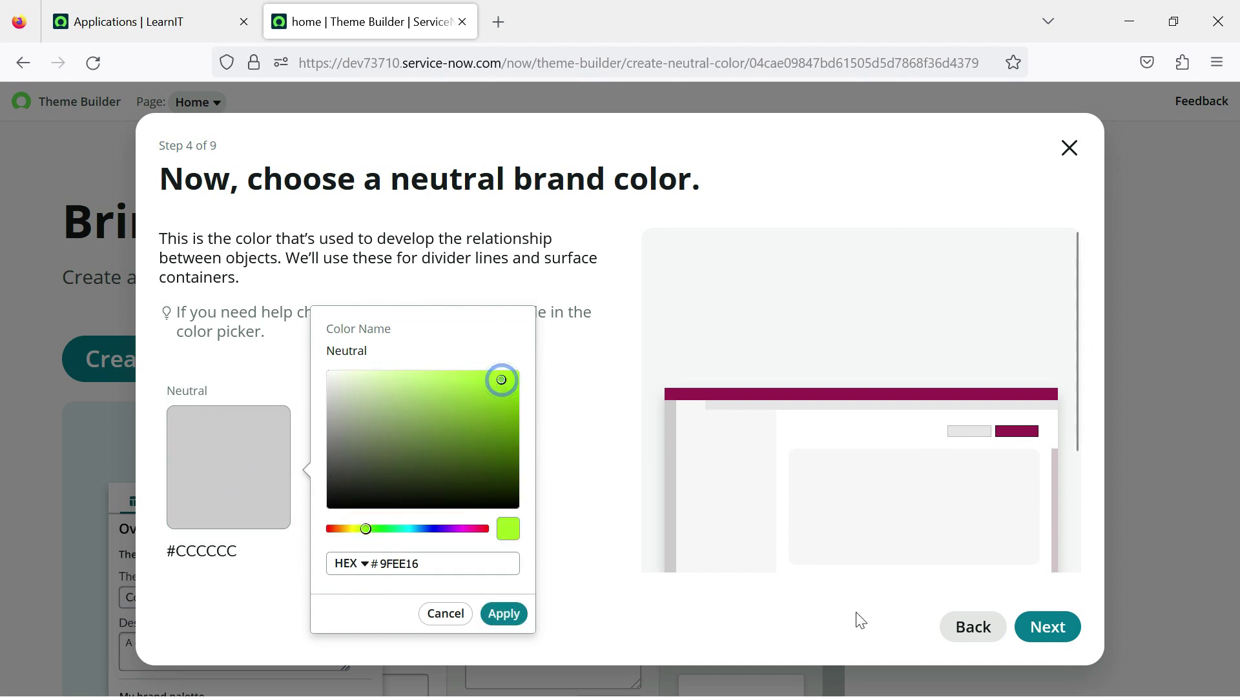
click(1032, 626)
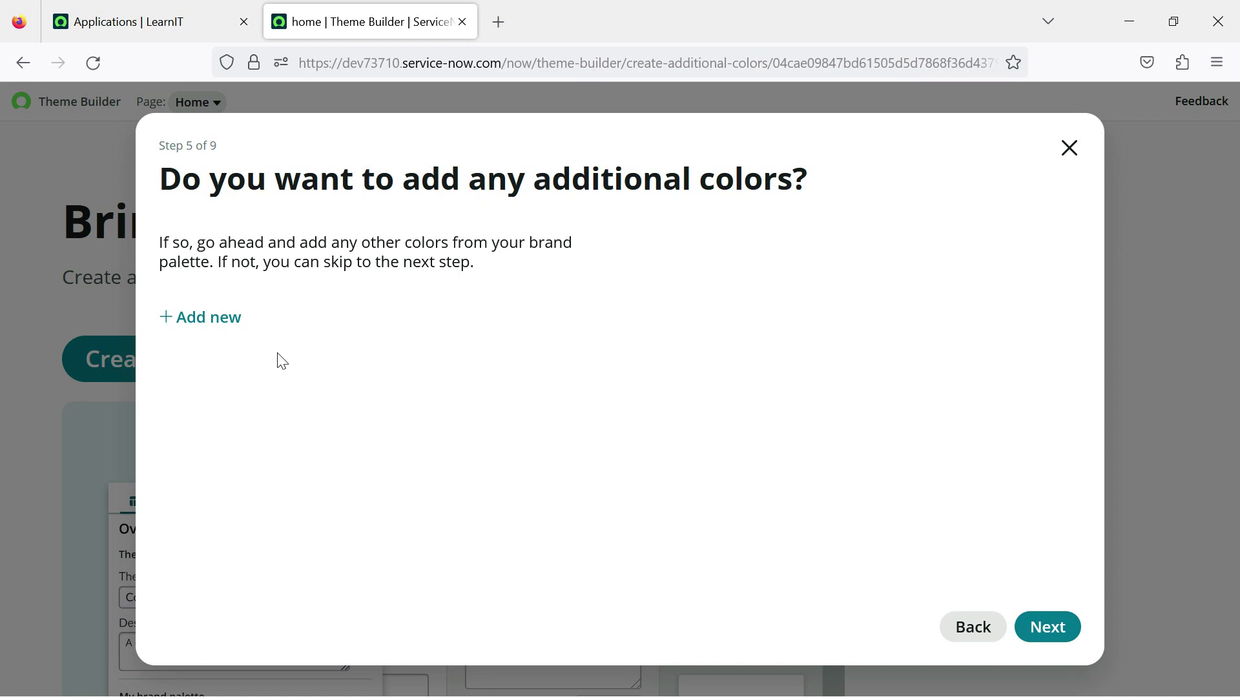
Step: Add two extra #FFFFFF brand colours, delete them both, and continue with none
click(214, 320)
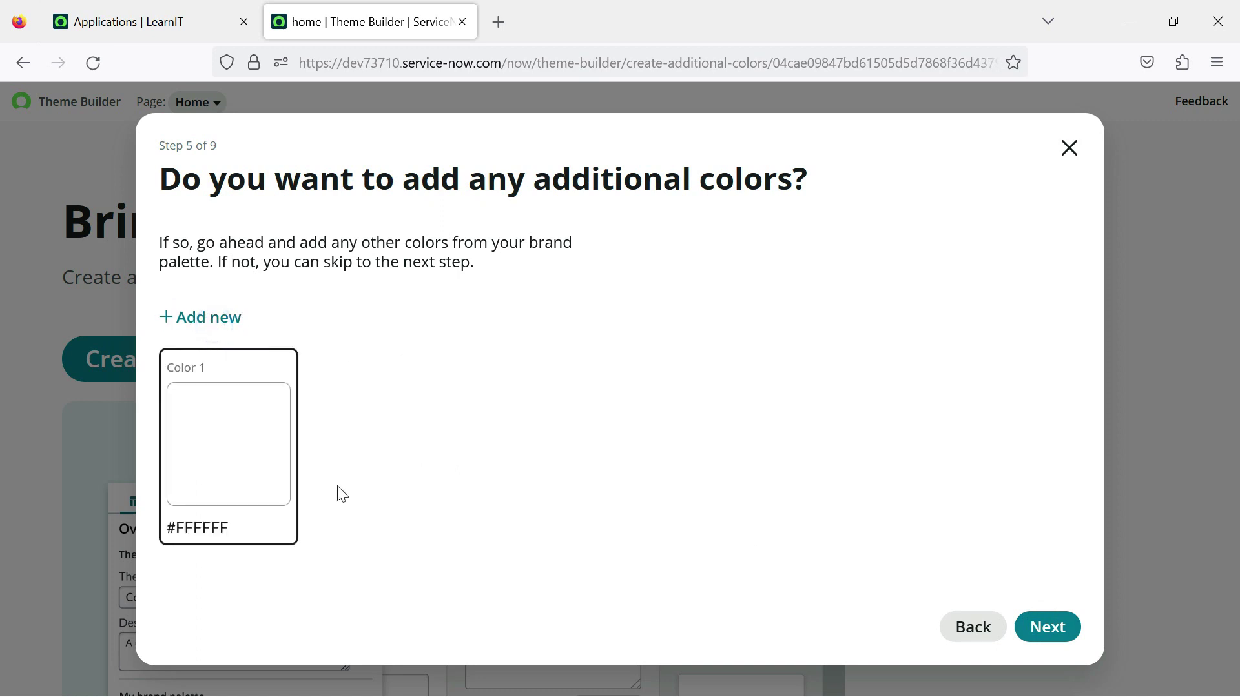
click(199, 316)
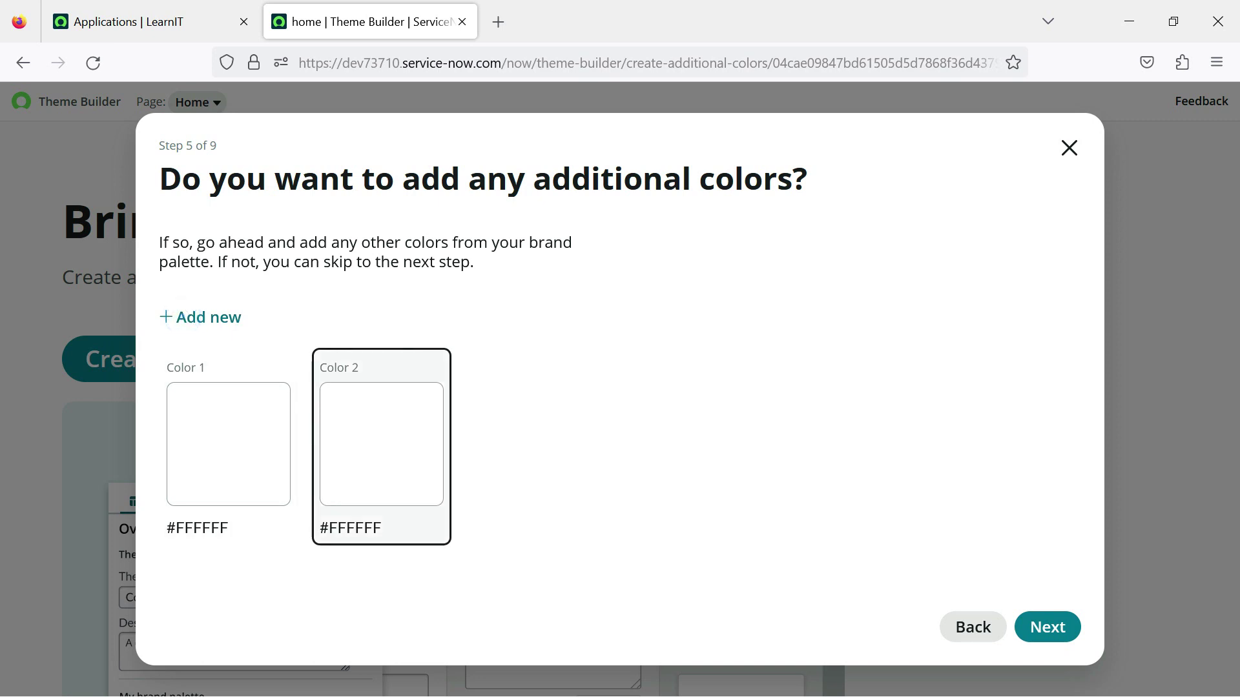
click(229, 445)
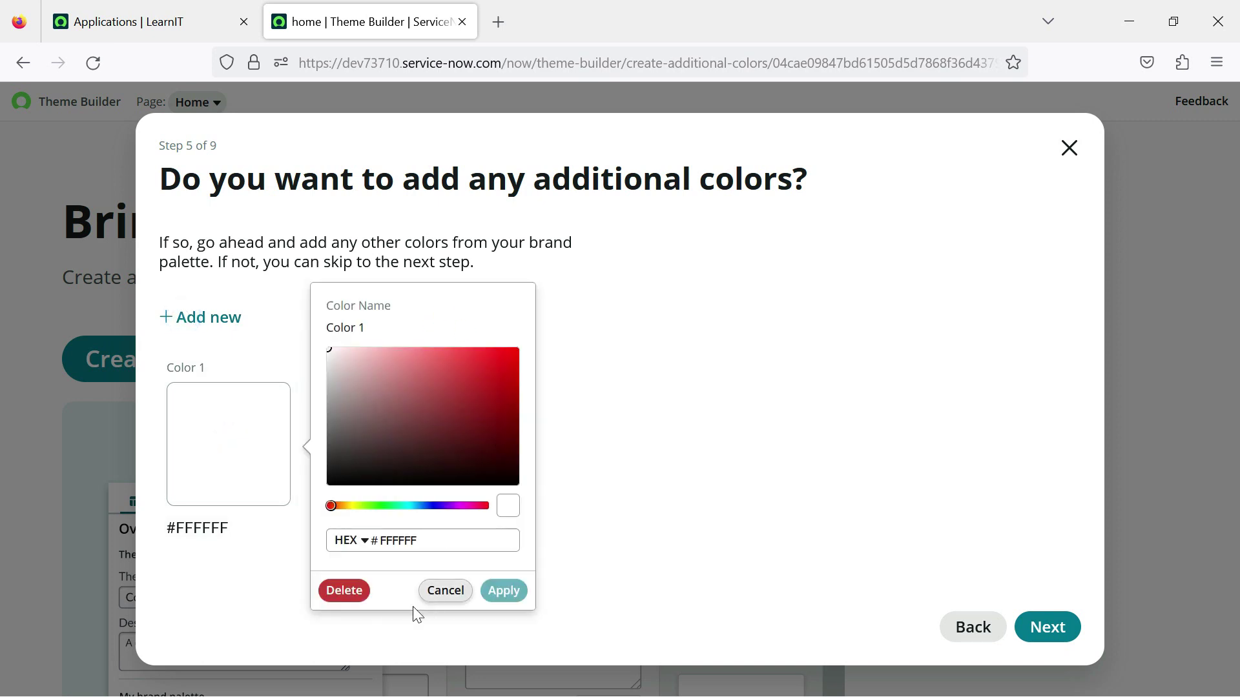
click(448, 598)
click(238, 415)
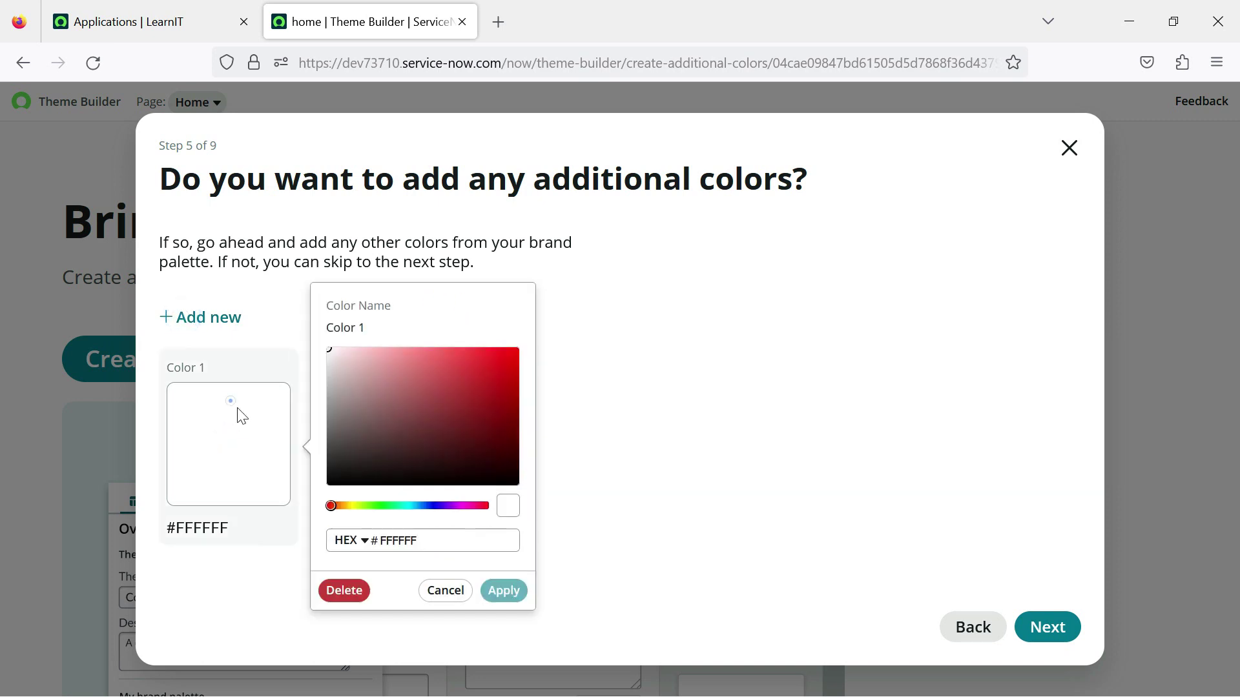
click(335, 591)
click(227, 470)
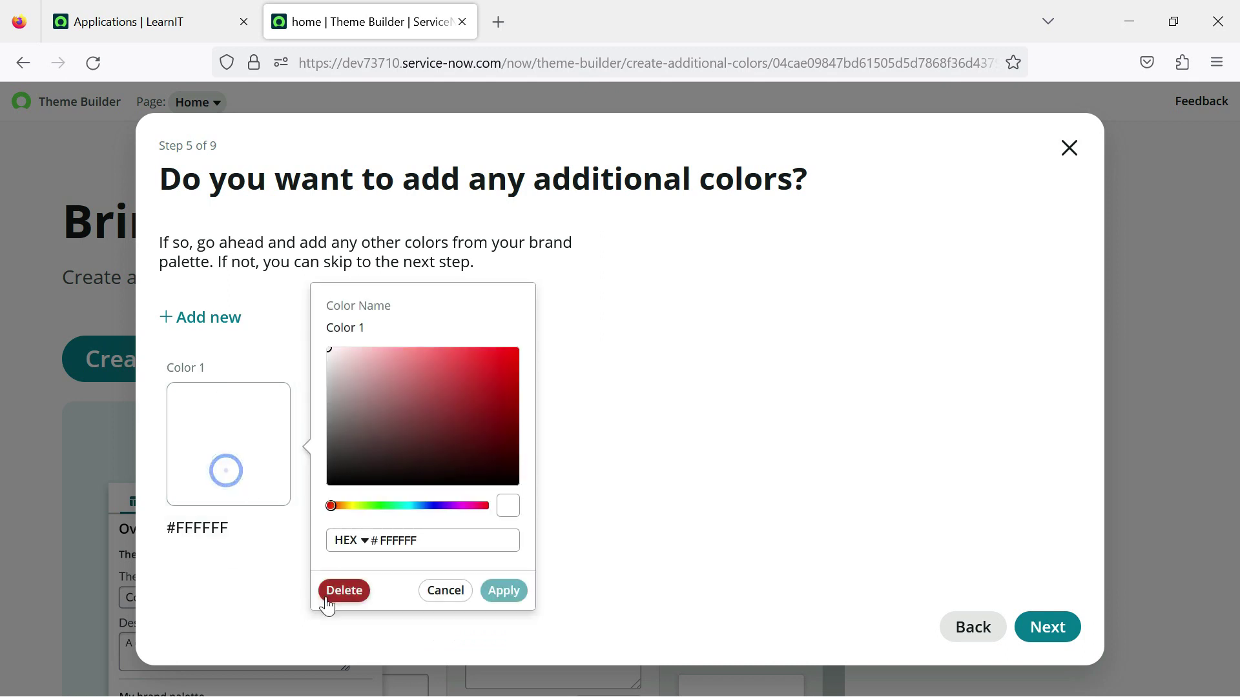
click(338, 592)
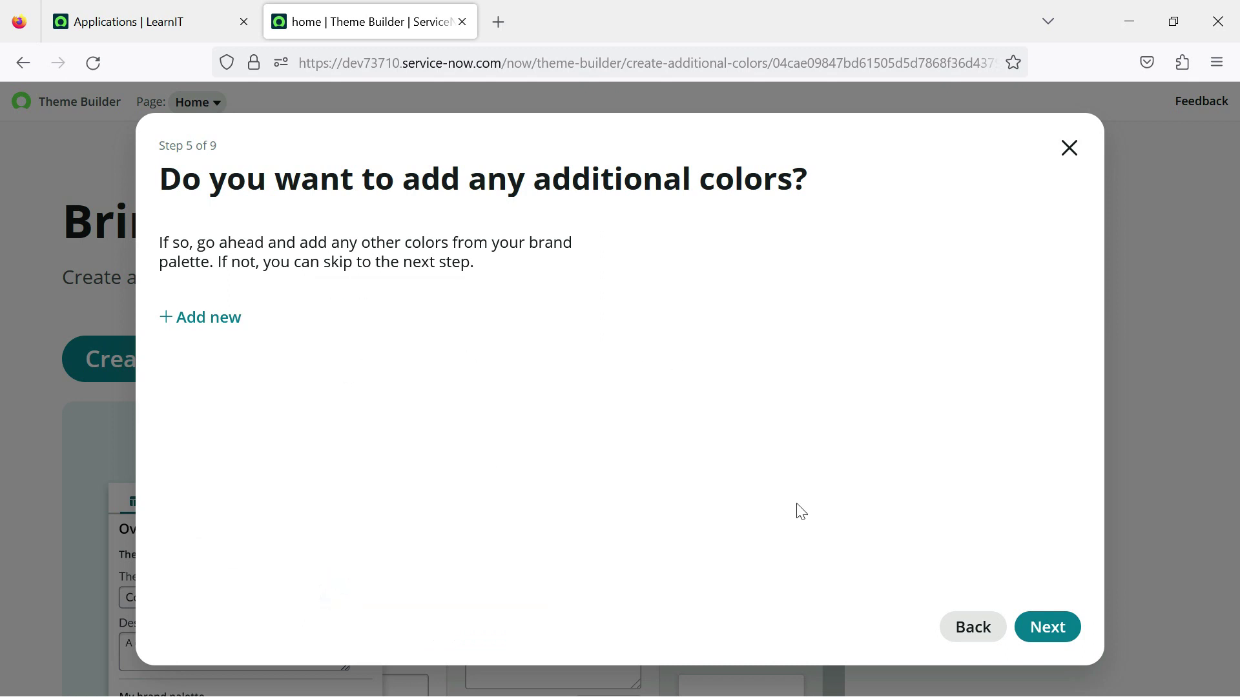
click(1044, 628)
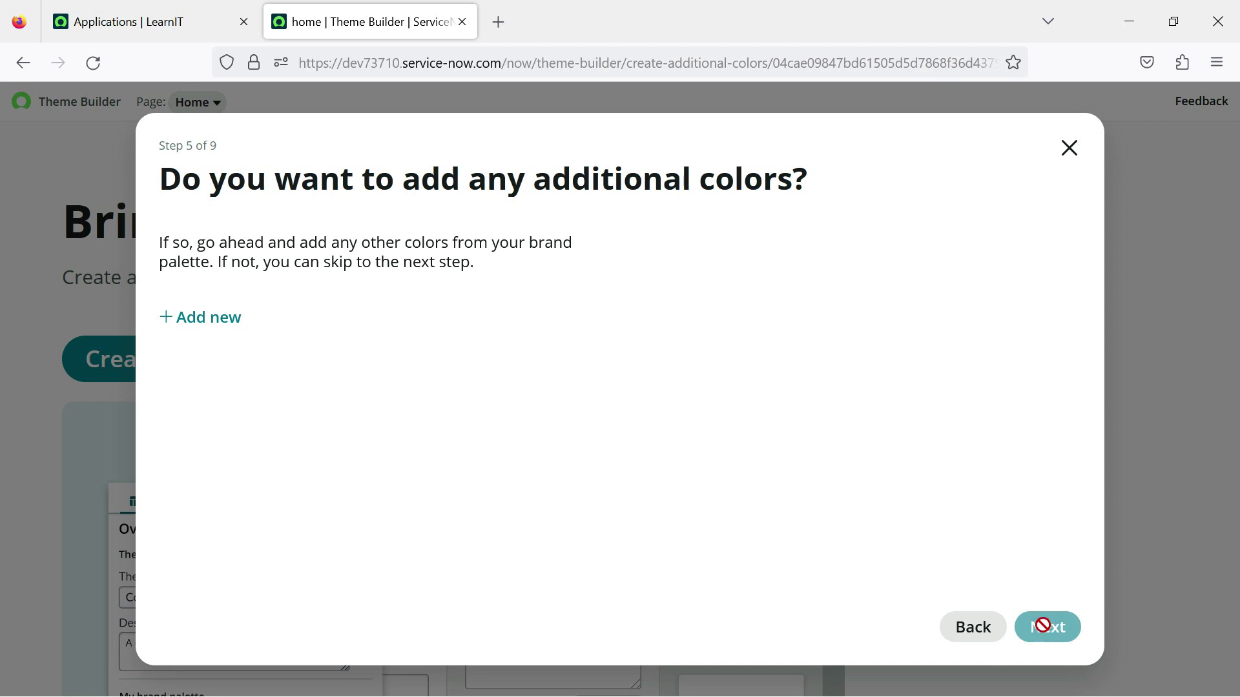
scroll(429, 368, down, 5)
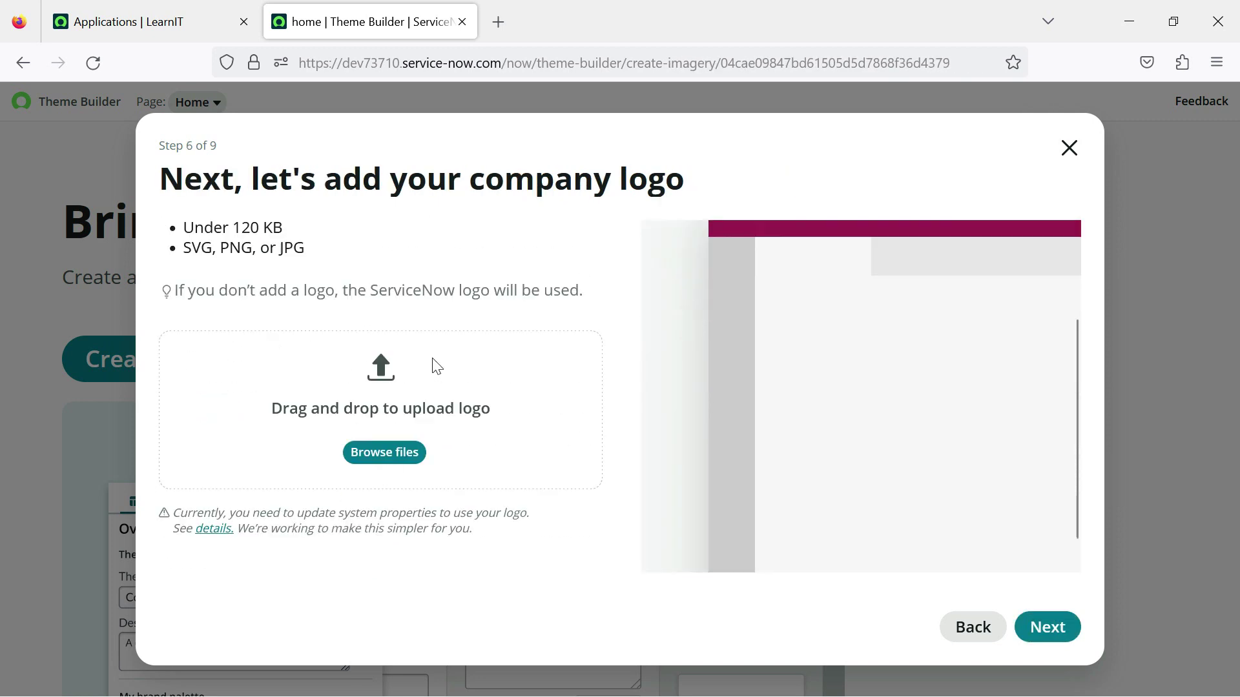
scroll(382, 437, up, 5)
scroll(459, 496, down, 5)
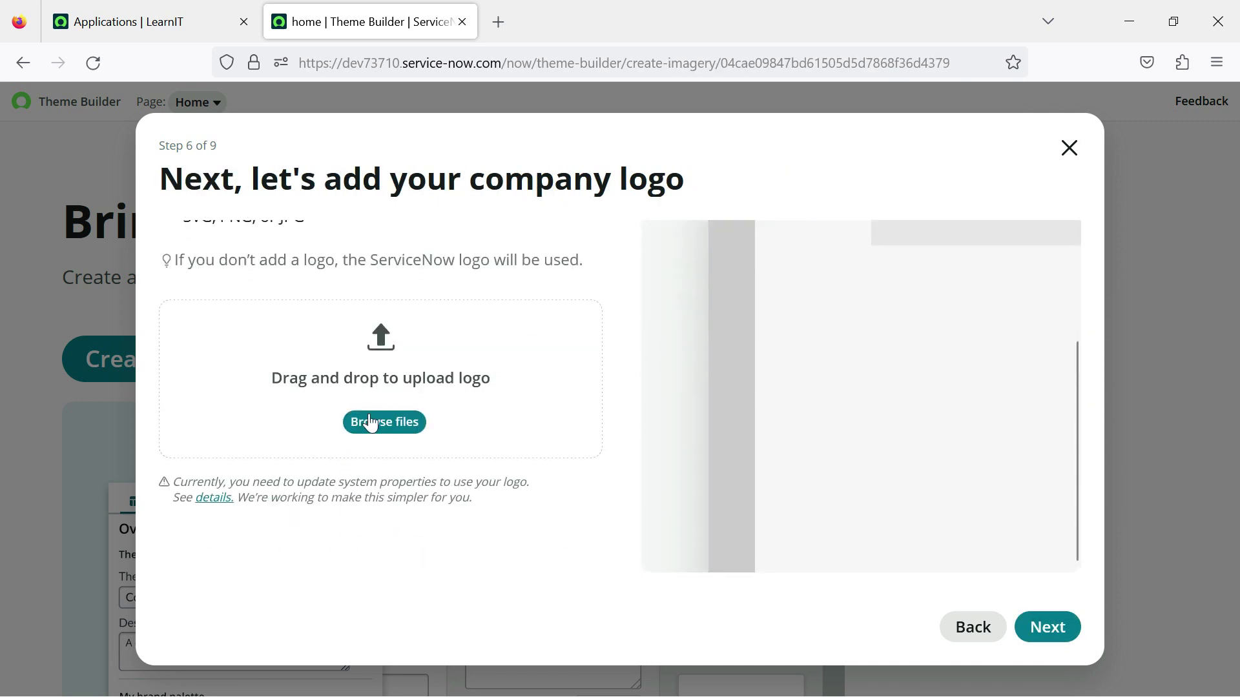
scroll(457, 409, up, 5)
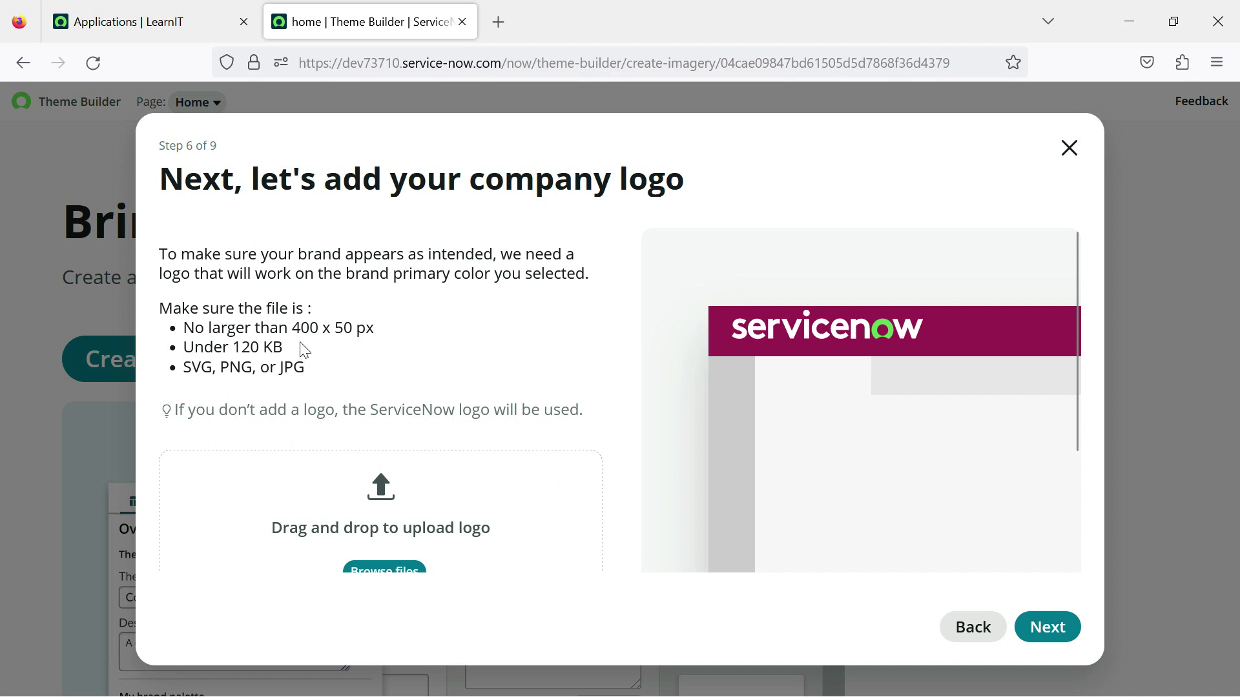
drag(292, 329, 379, 337)
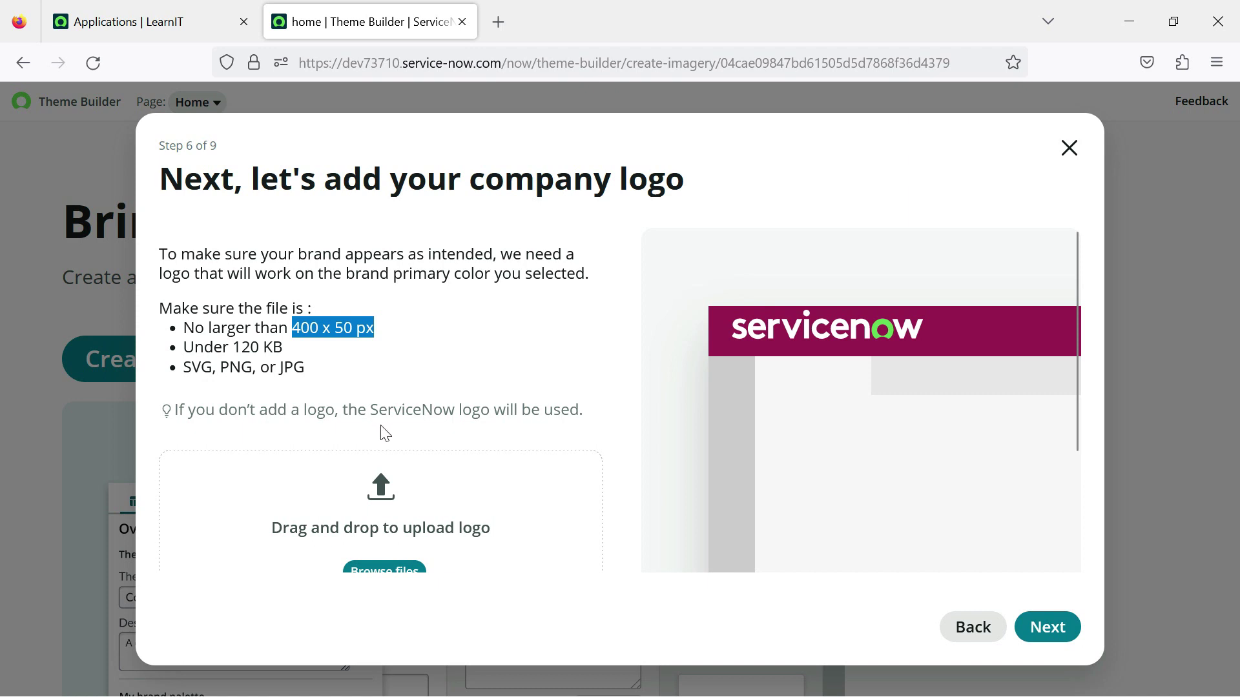
scroll(407, 443, down, 3)
scroll(485, 429, up, 3)
scroll(548, 313, down, 3)
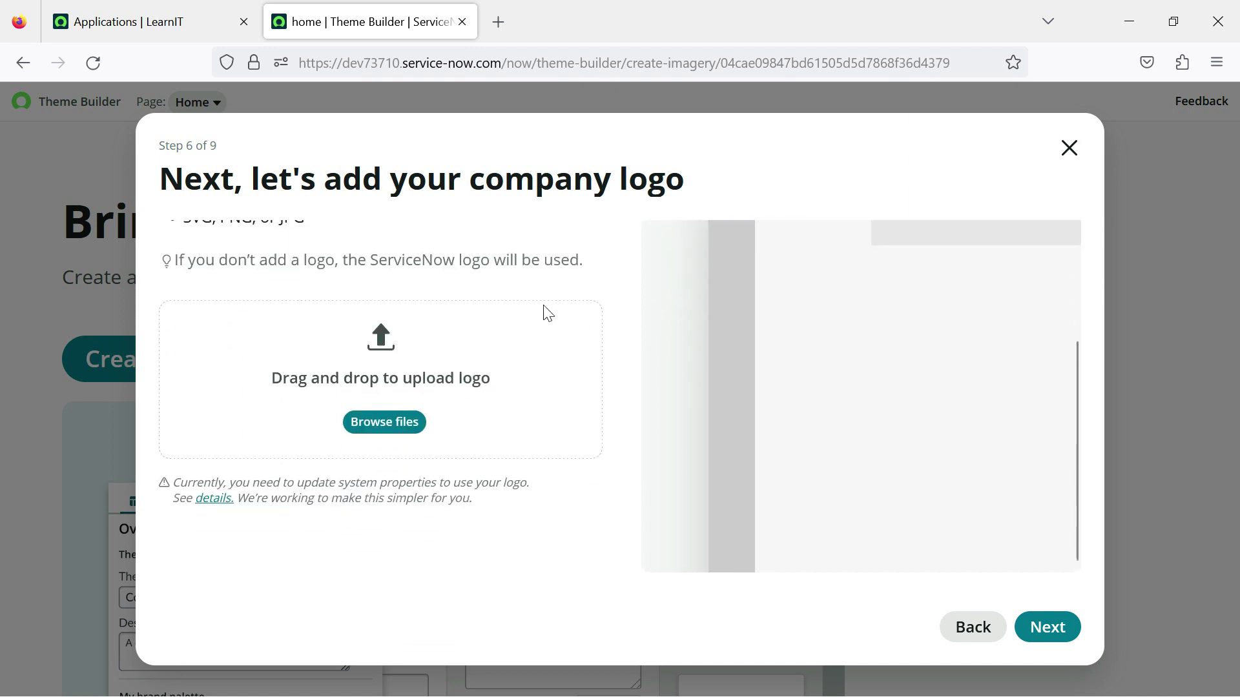
scroll(584, 458, up, 3)
scroll(443, 416, down, 3)
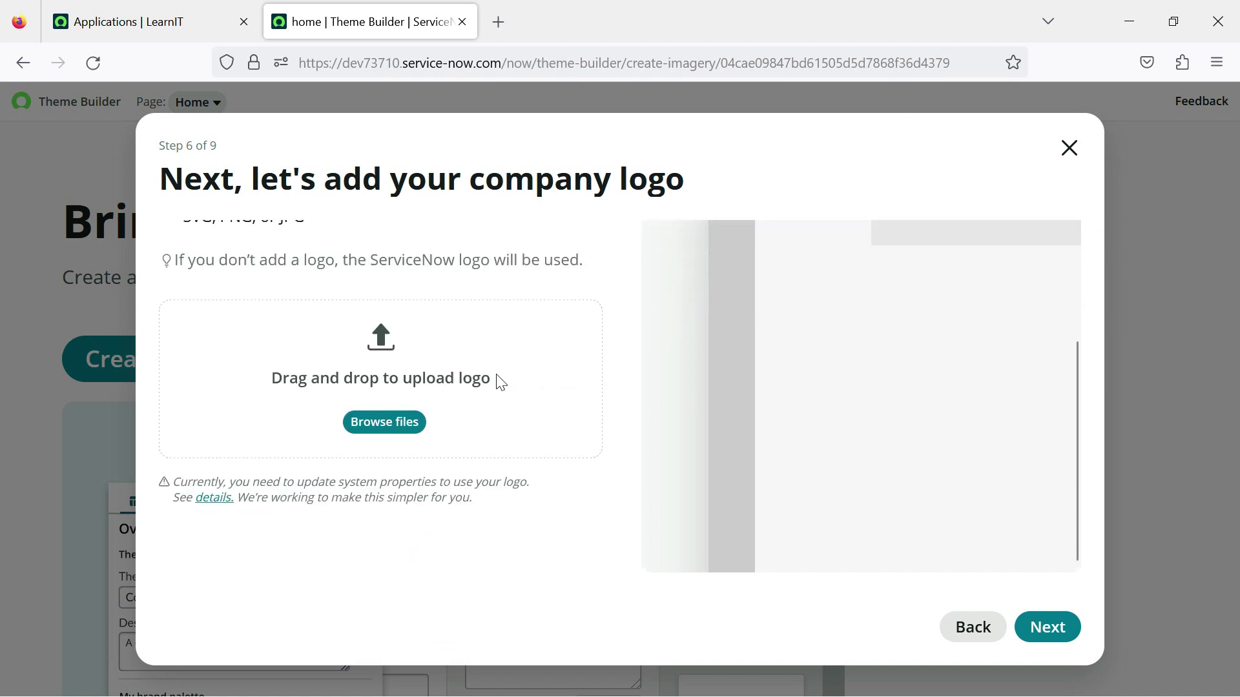
scroll(501, 381, up, 3)
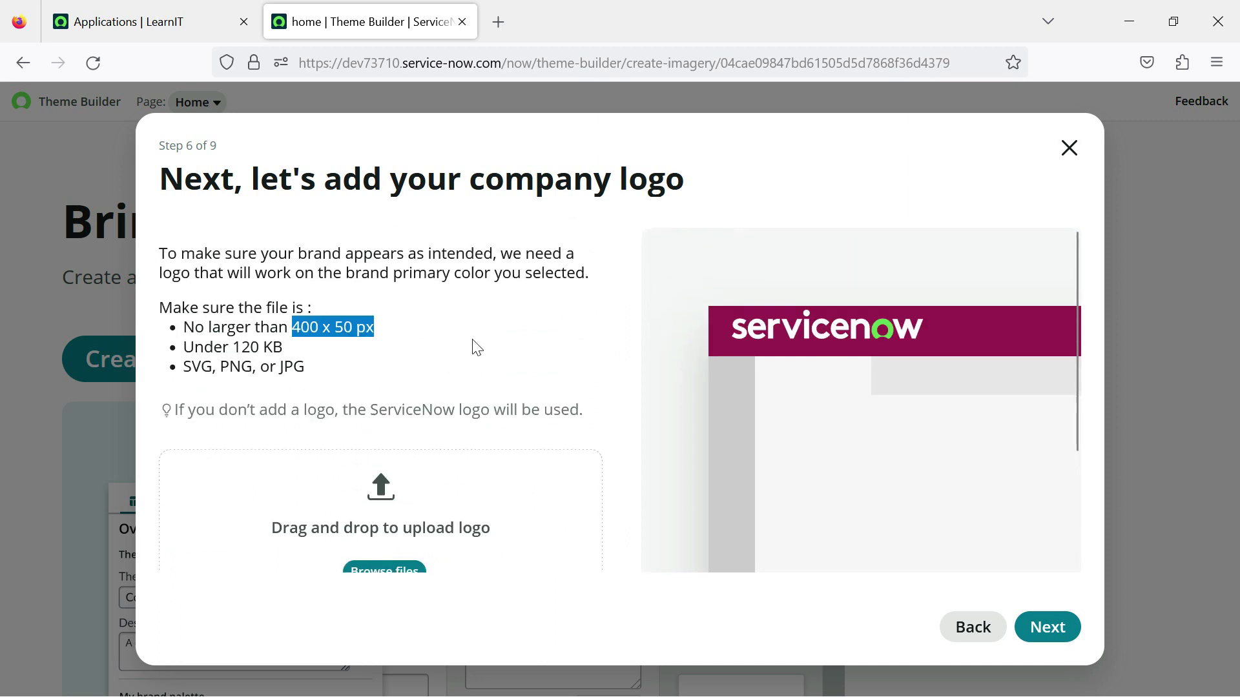
click(415, 344)
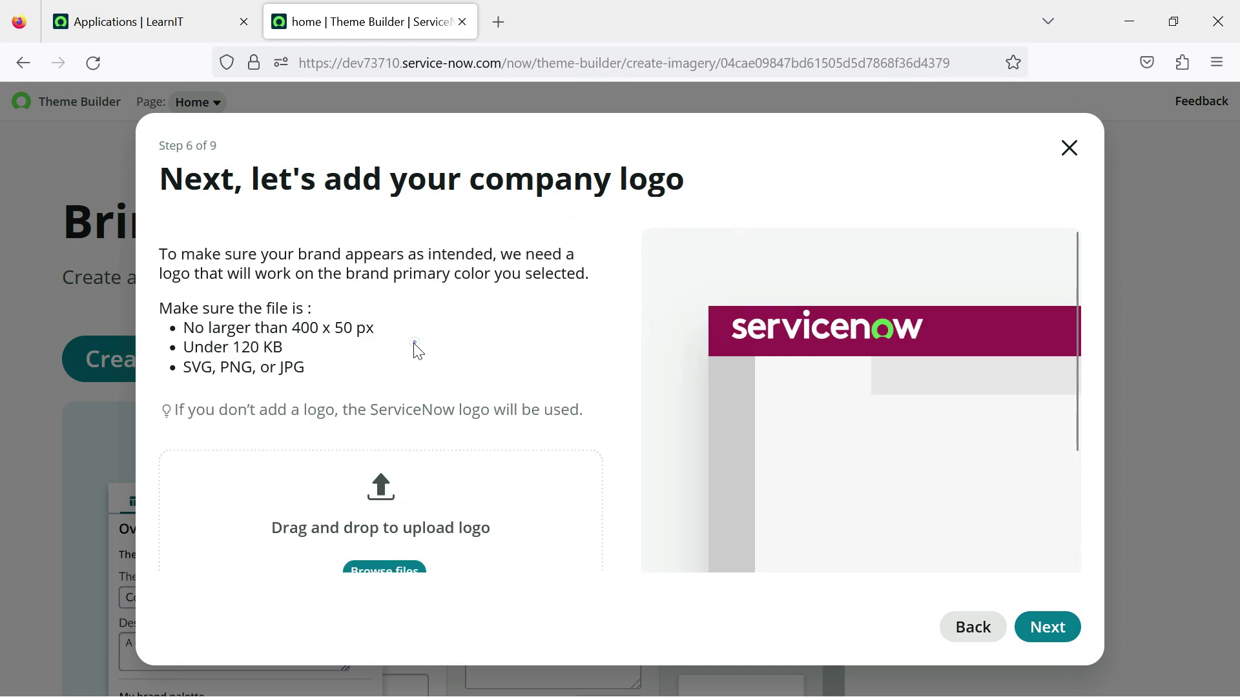
scroll(427, 367, down, 3)
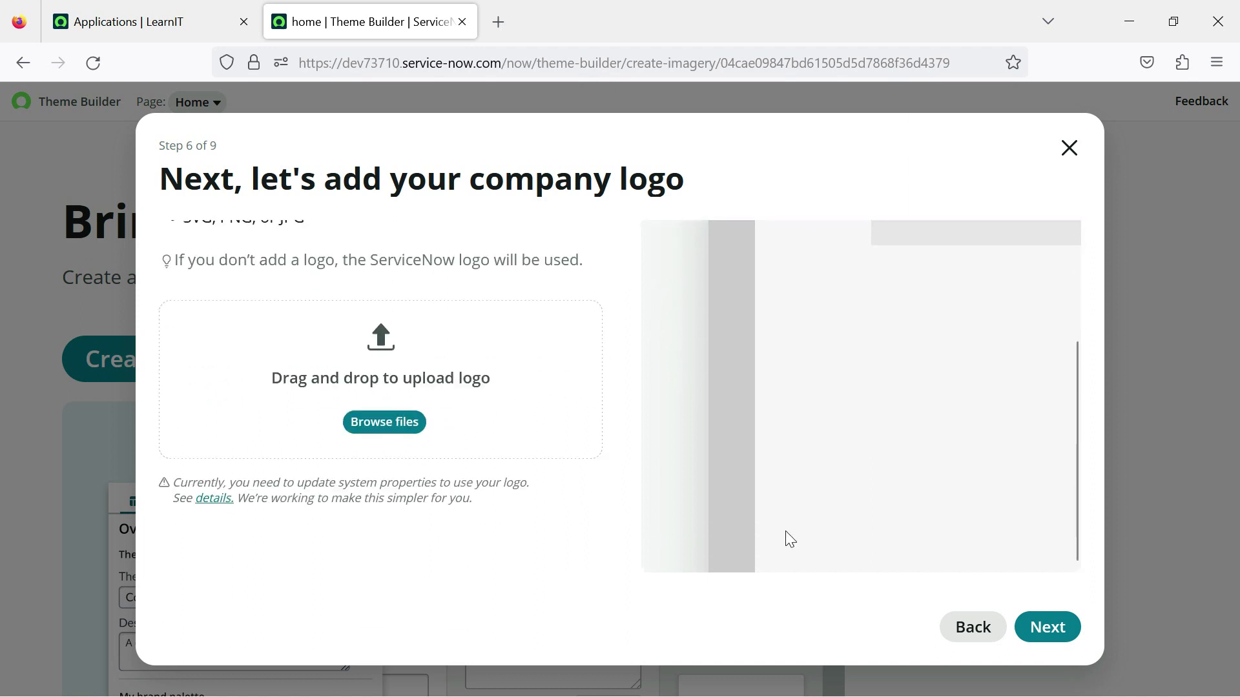
Step: Skip the logo upload and compare Cabin, Source Sans Pro, Open Sans and Lato fonts
click(1048, 628)
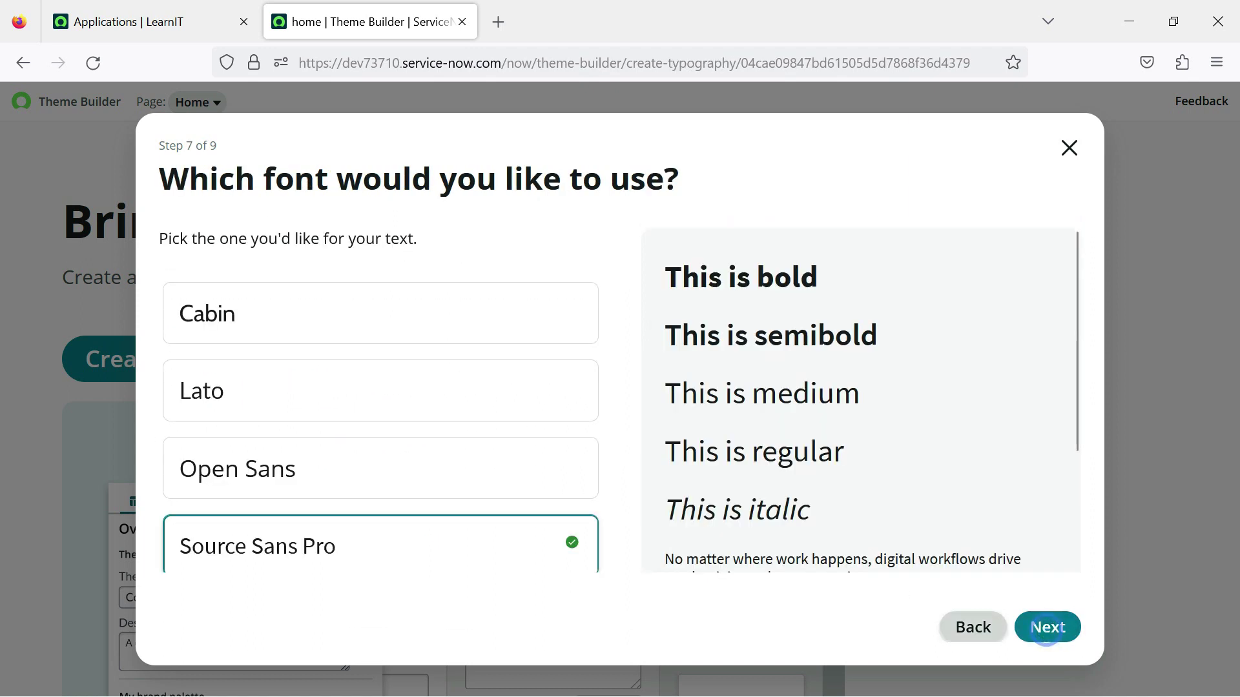
scroll(391, 410, down, 2)
scroll(392, 412, up, 3)
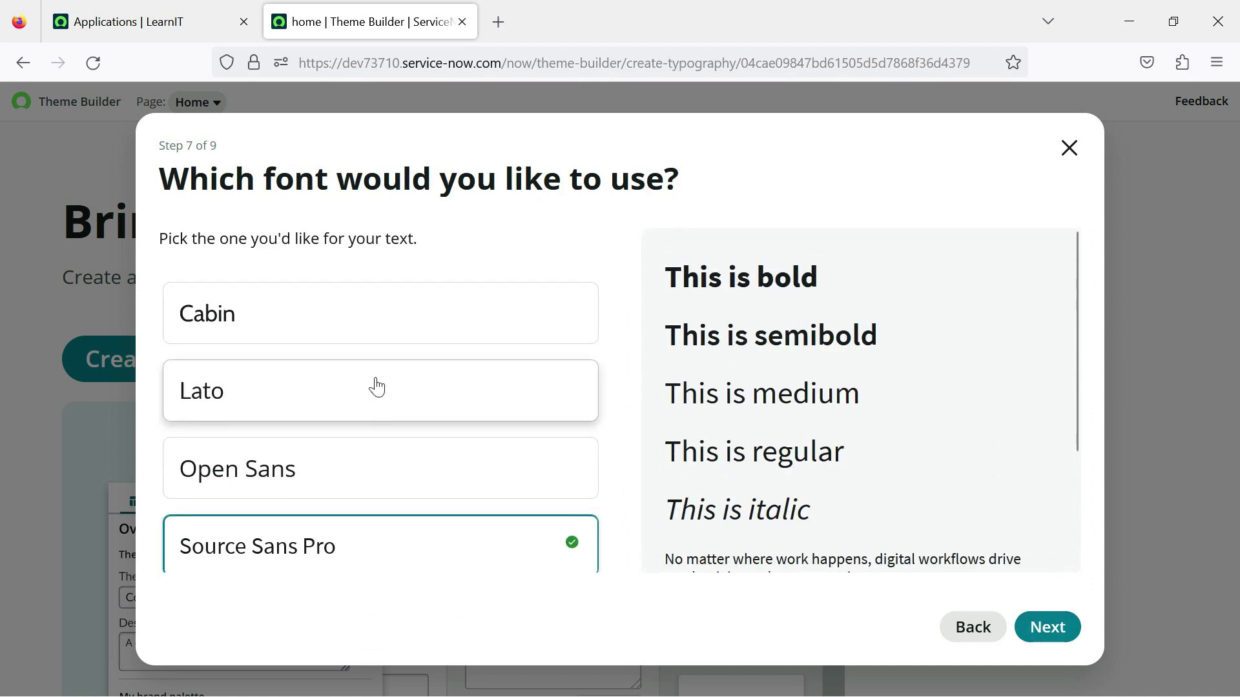
click(297, 321)
click(305, 538)
click(335, 462)
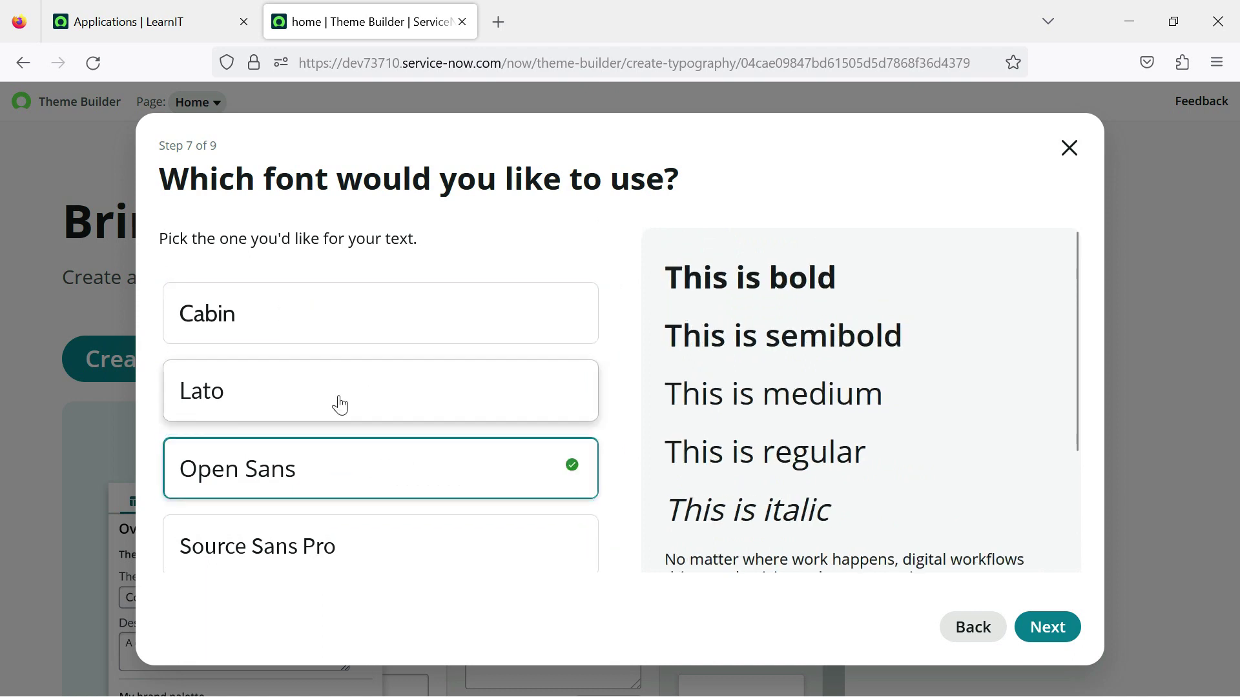
click(340, 405)
click(355, 309)
scroll(401, 452, down, 3)
click(360, 396)
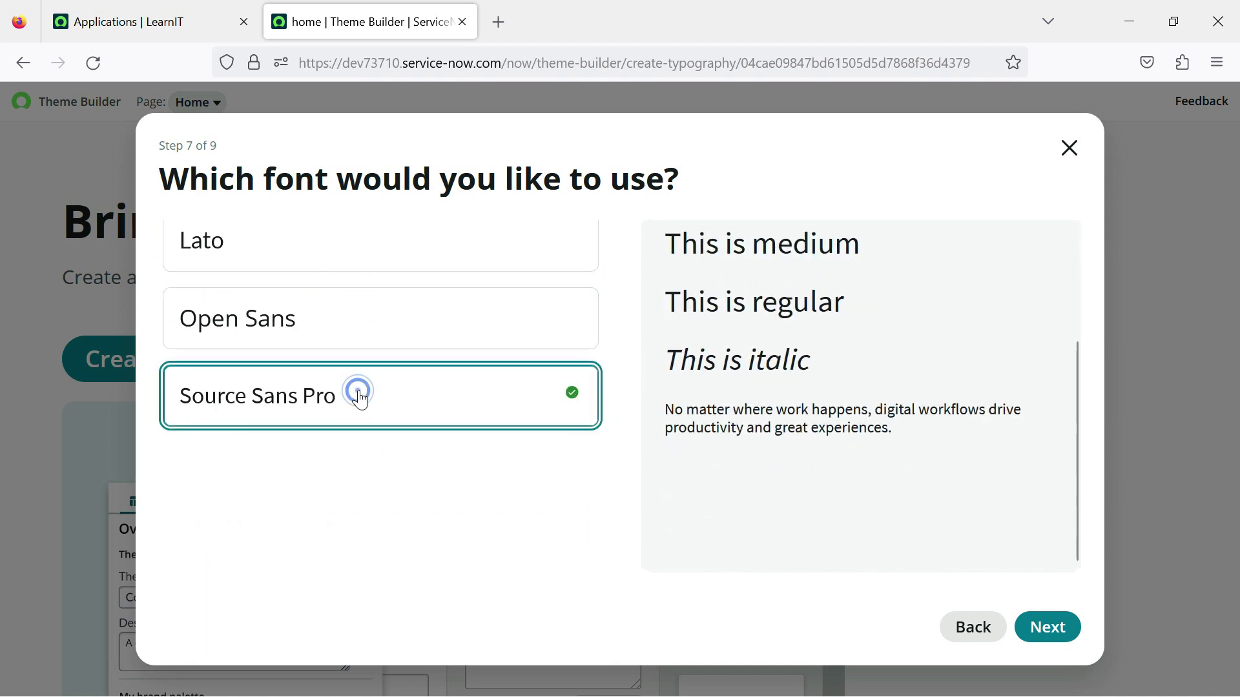
scroll(388, 452, up, 3)
click(362, 313)
Step: Recheck Lato, Open Sans and Source Sans Pro, then settle on Cabin and continue
scroll(355, 420, up, 1)
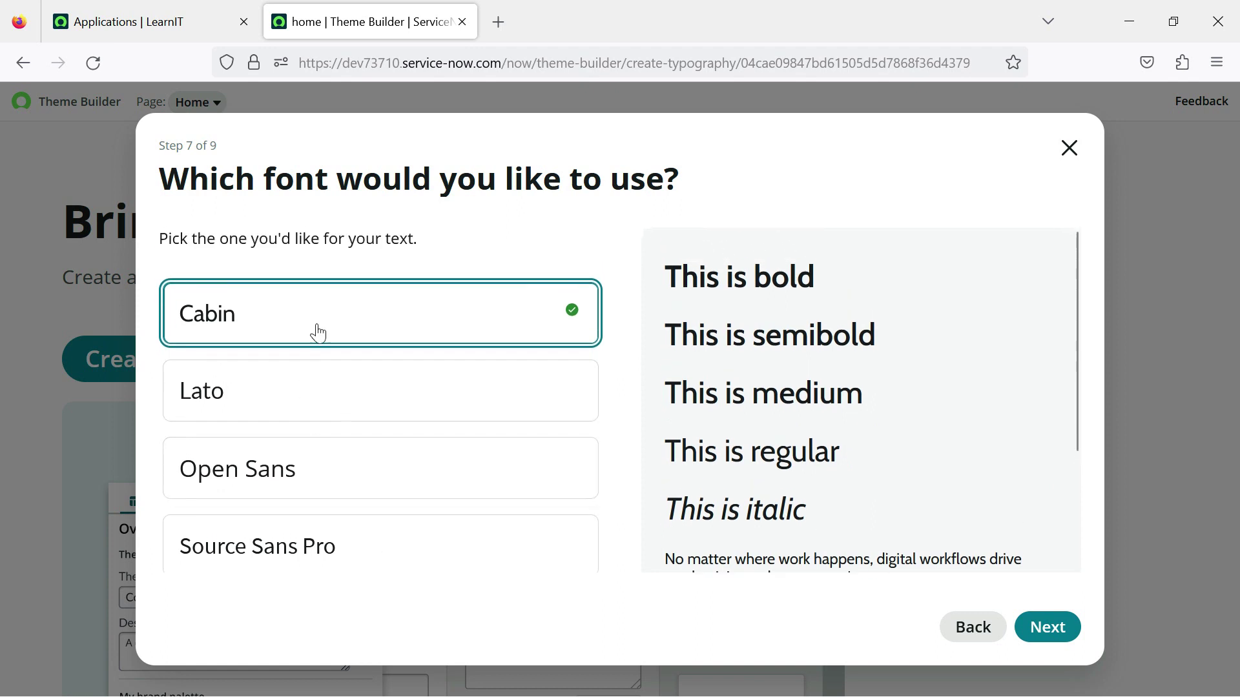
click(272, 396)
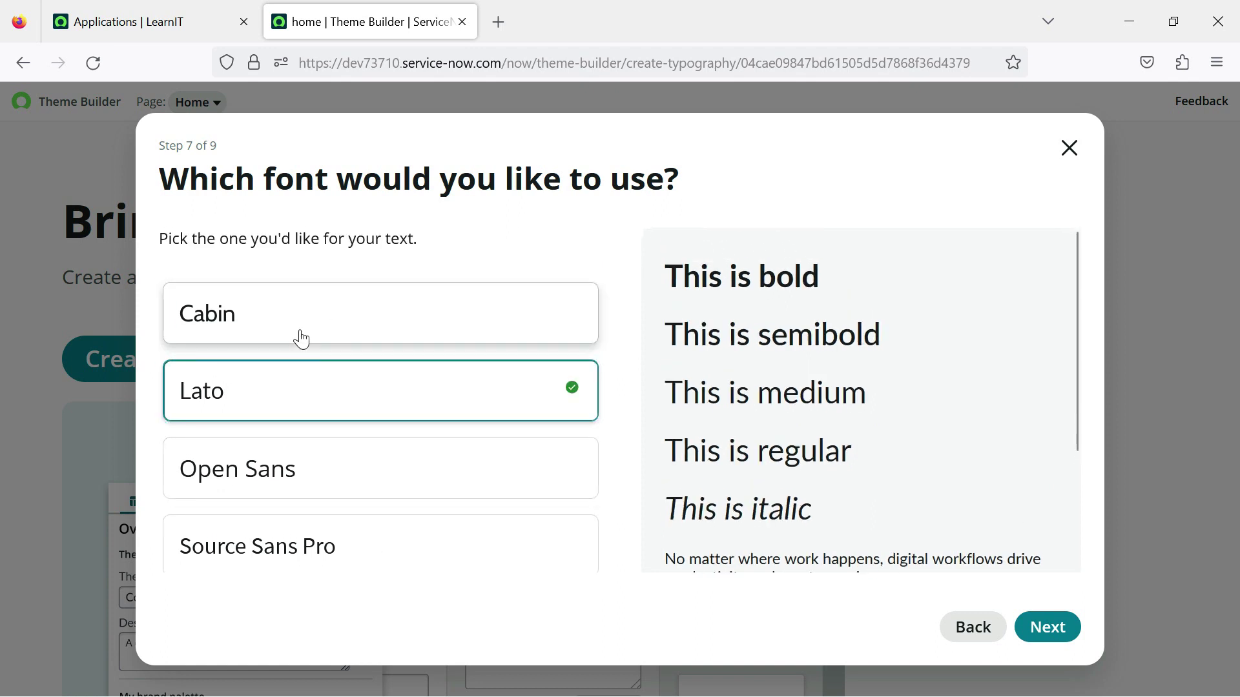
click(299, 333)
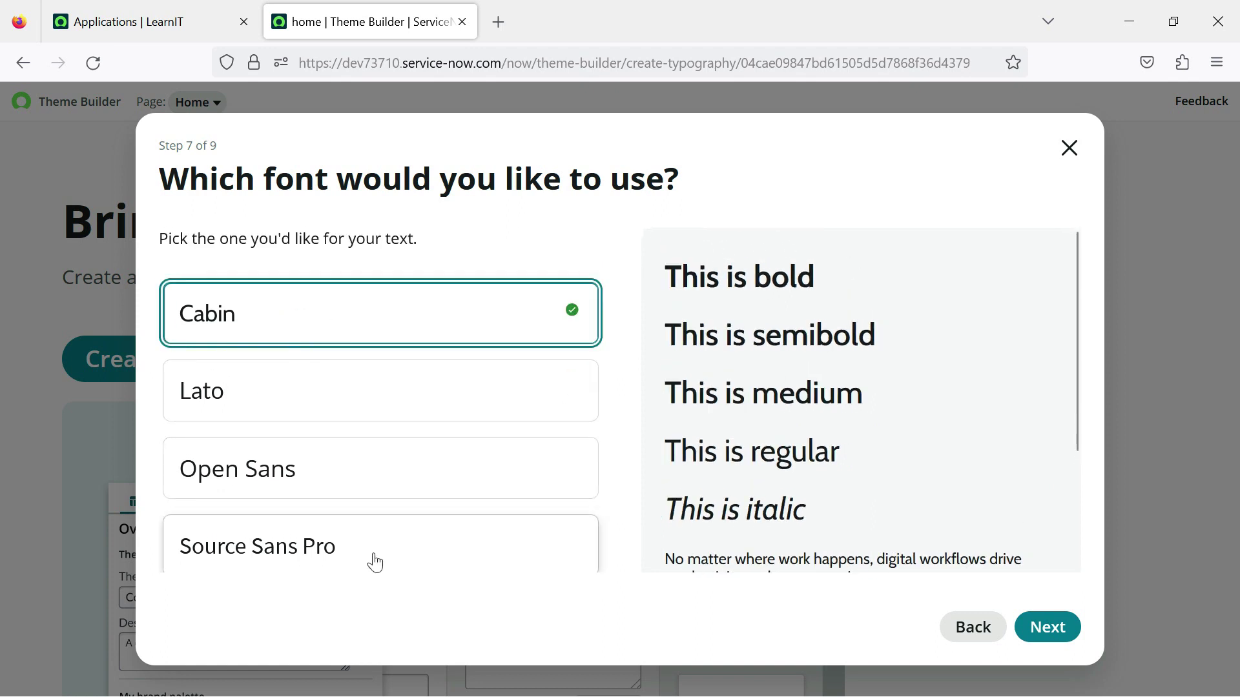
scroll(788, 451, down, 3)
scroll(854, 441, up, 3)
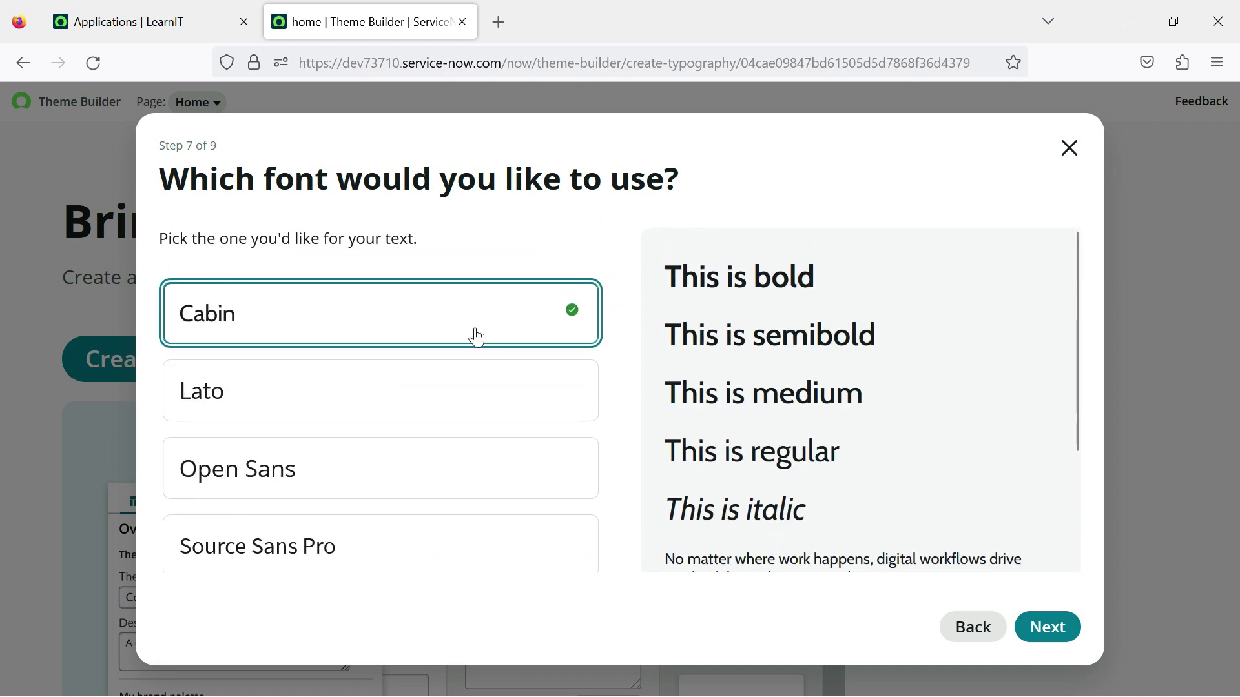
scroll(319, 387, down, 3)
click(264, 310)
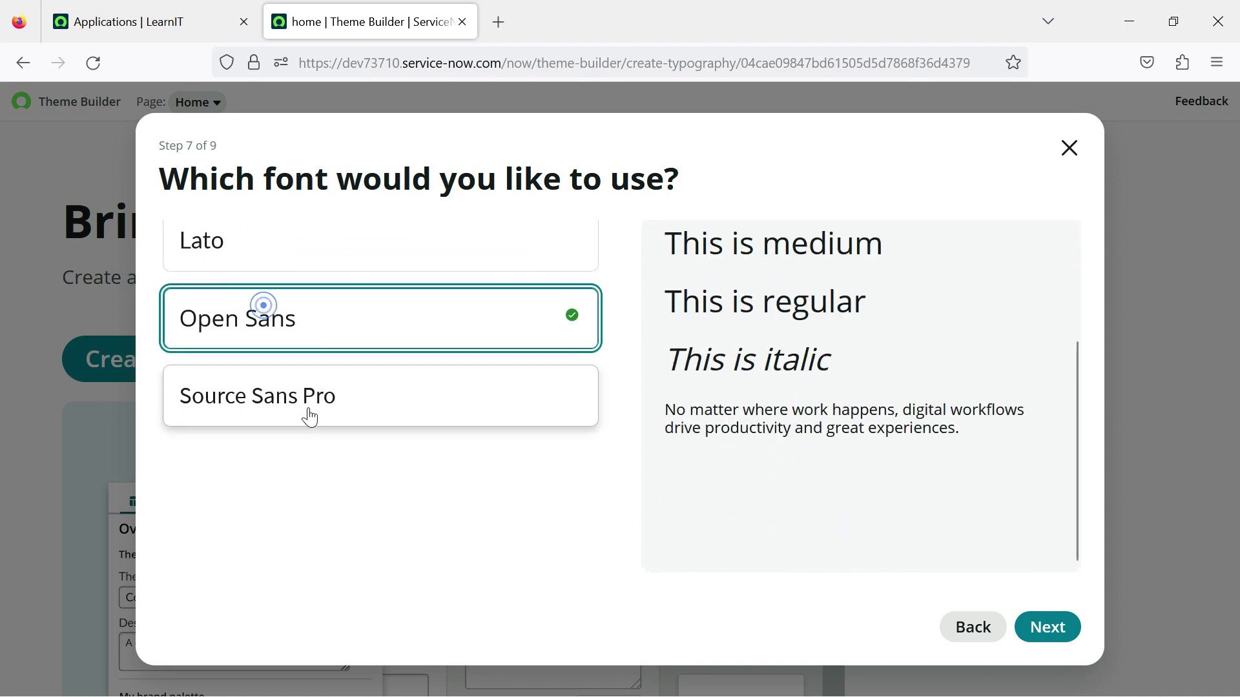
click(319, 417)
scroll(319, 419, up, 3)
click(292, 399)
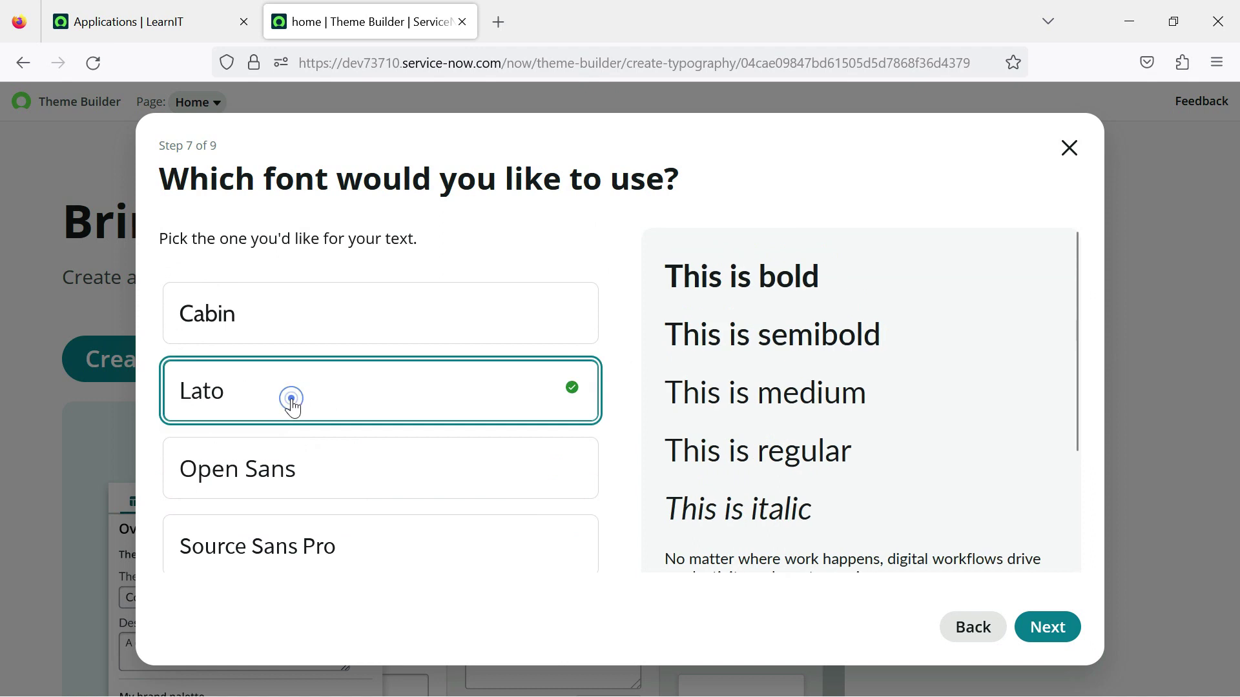
click(295, 337)
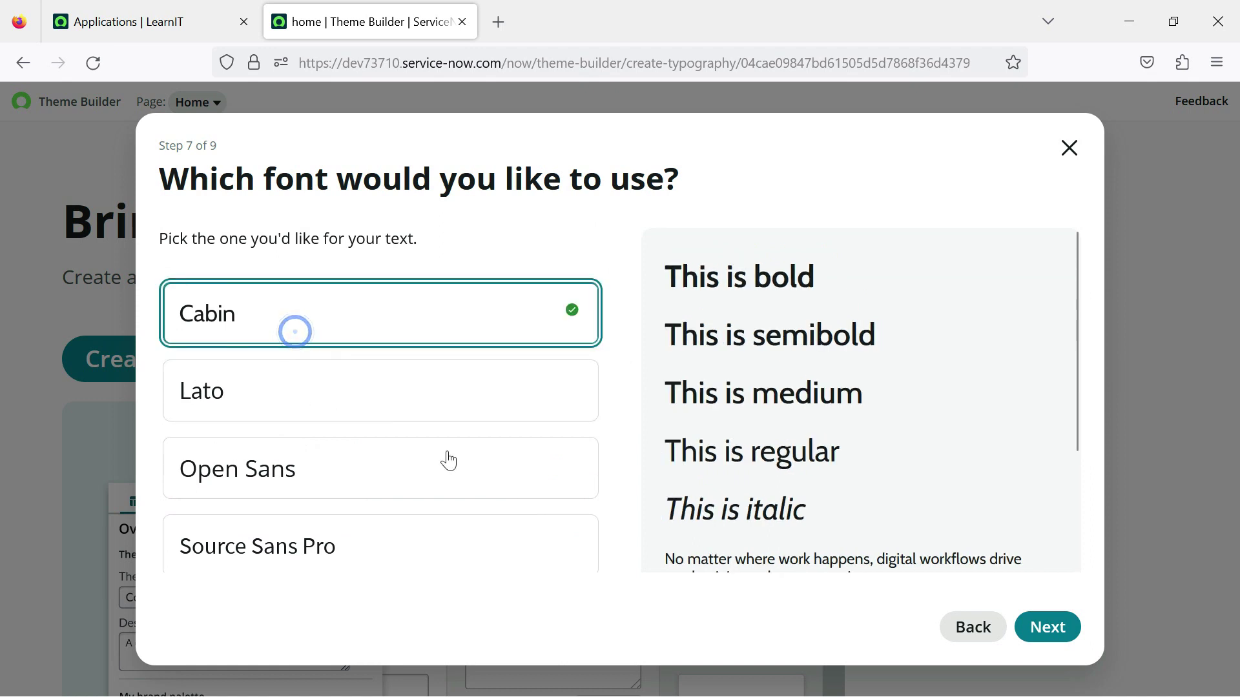
scroll(731, 470, down, 3)
scroll(333, 474, up, 3)
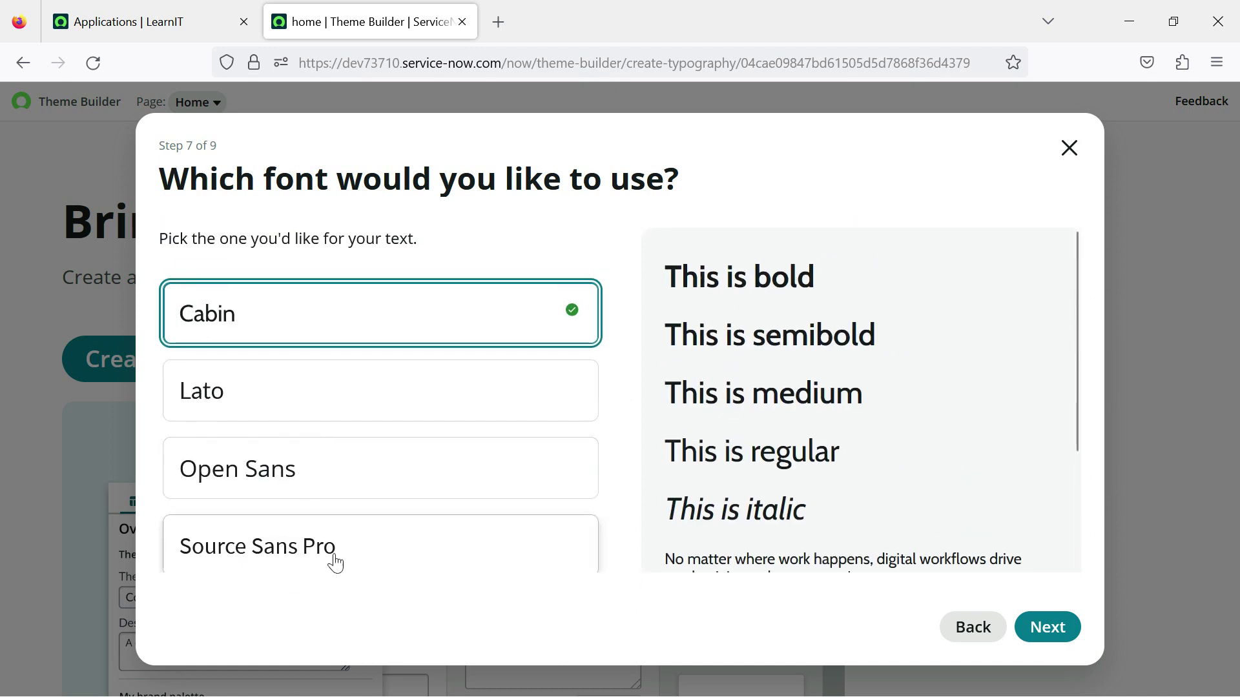
click(1044, 636)
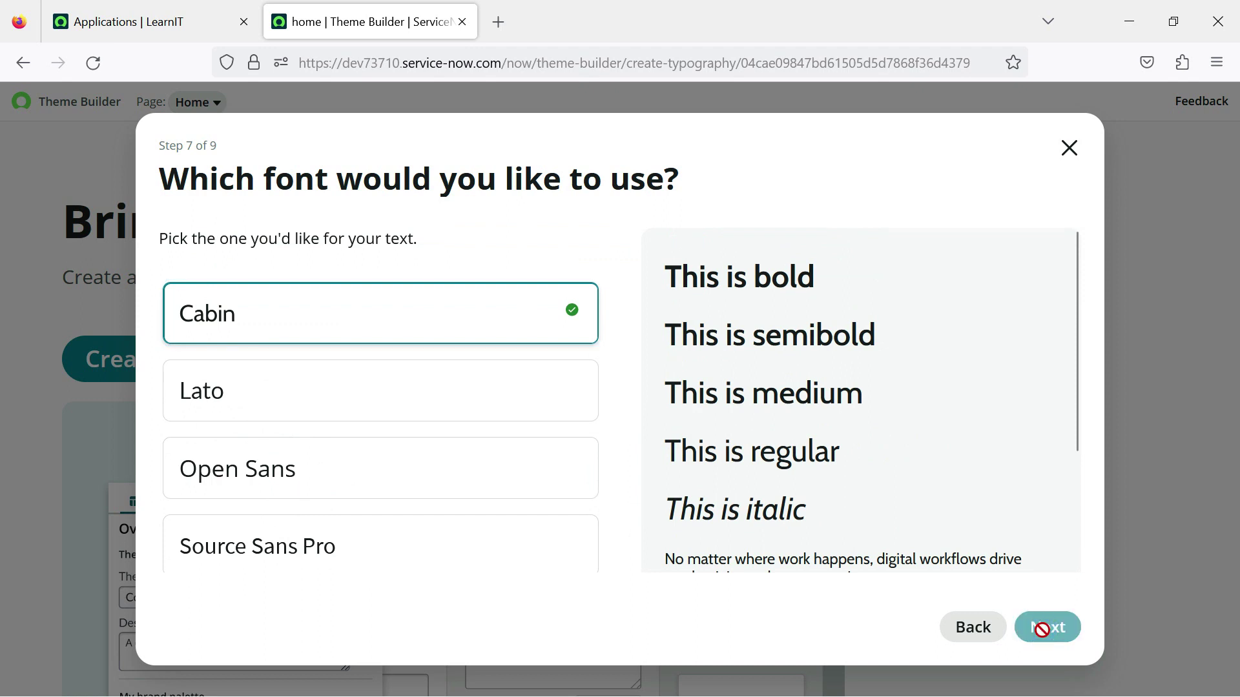
Step: Compare Less rounded, More rounded and Square corners, then select Most rounded
scroll(379, 395, down, 2)
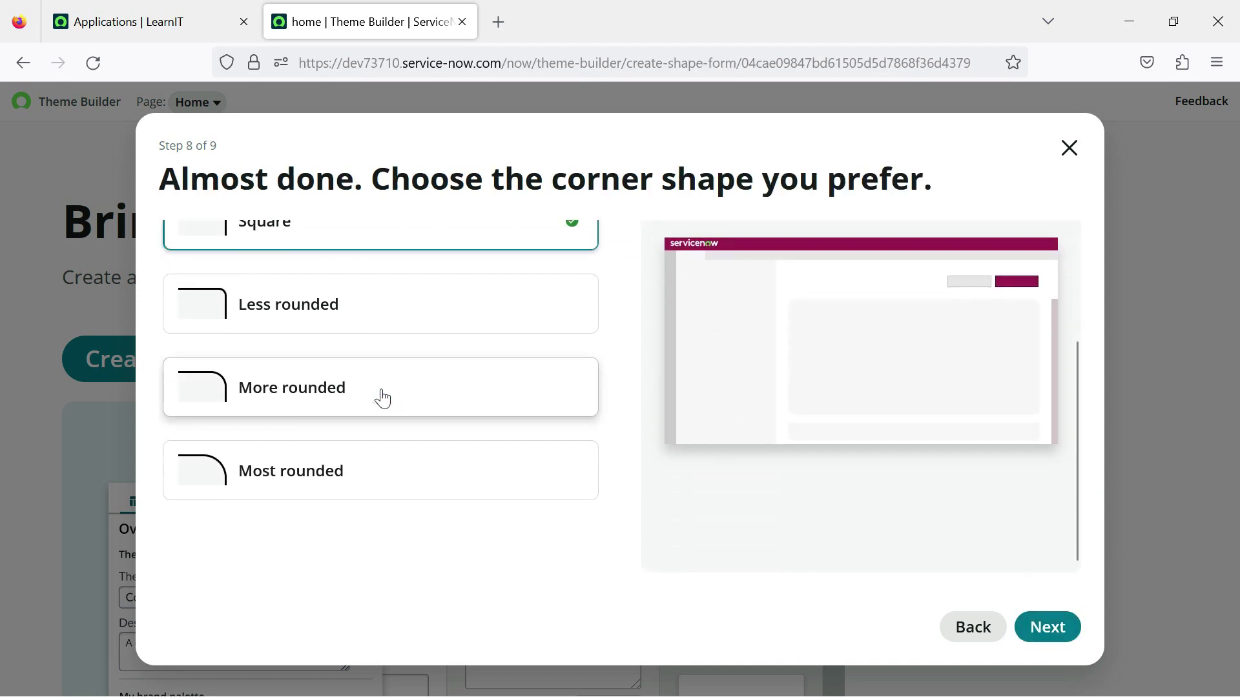
scroll(569, 431, up, 3)
scroll(362, 310, down, 3)
scroll(429, 371, up, 3)
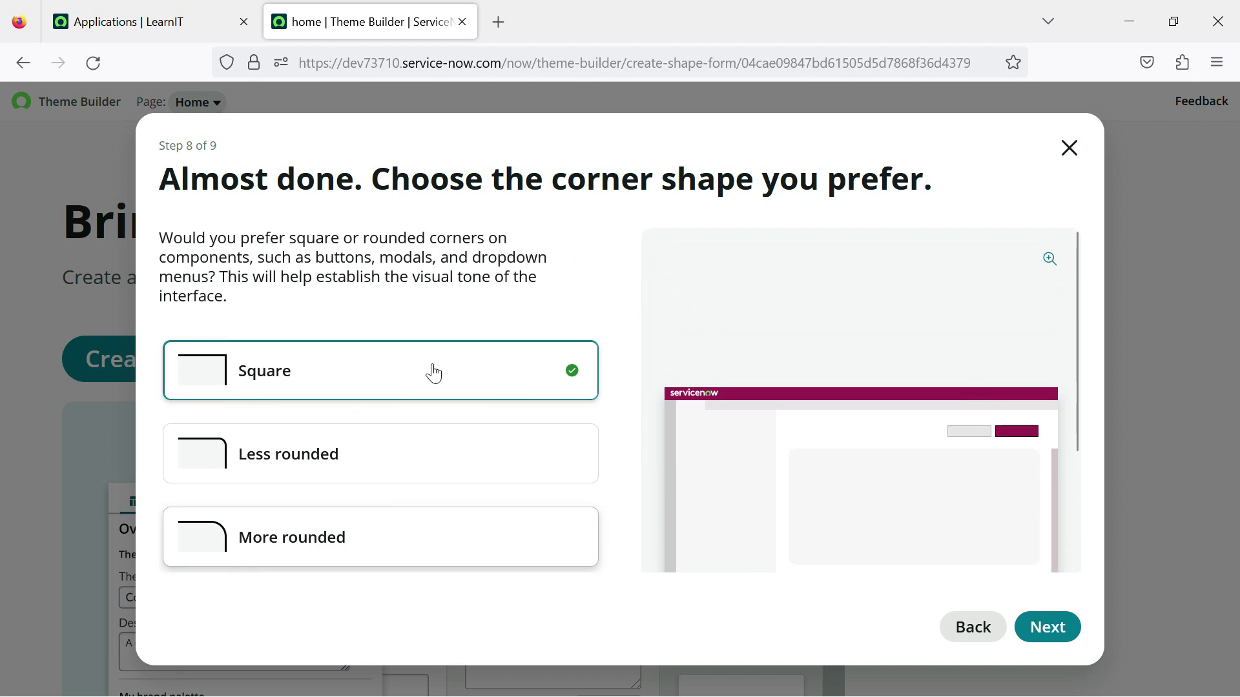
scroll(359, 384, down, 2)
scroll(400, 368, up, 1)
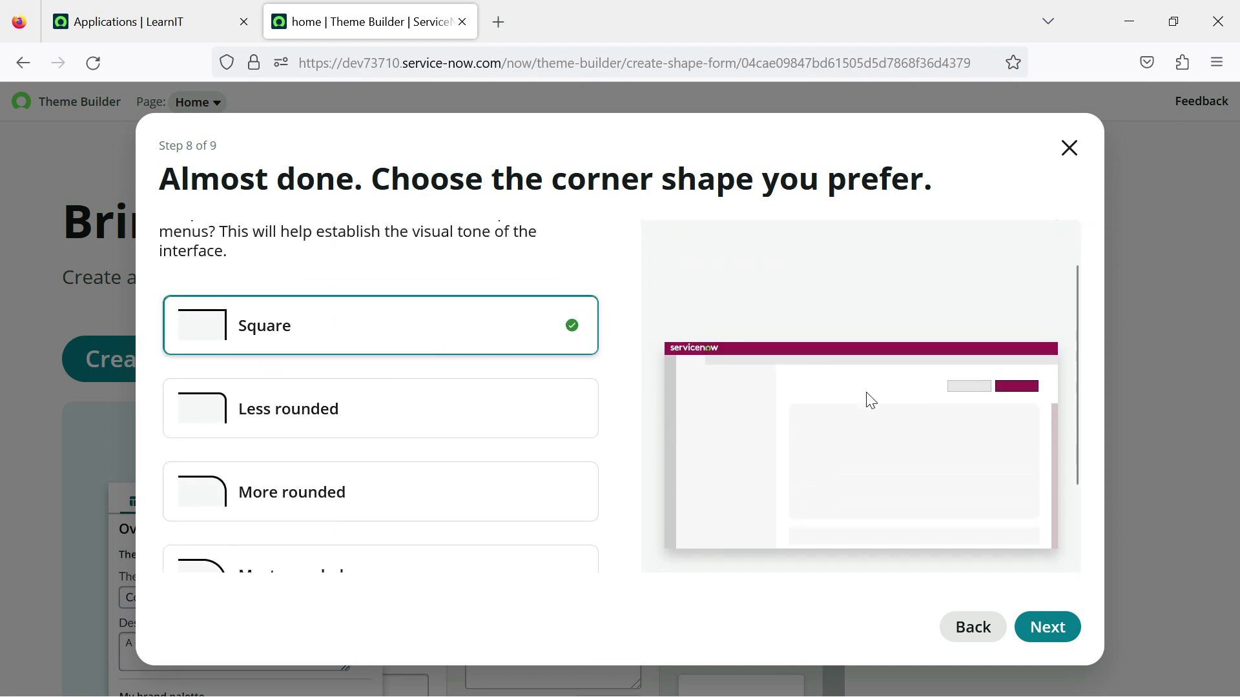
click(301, 397)
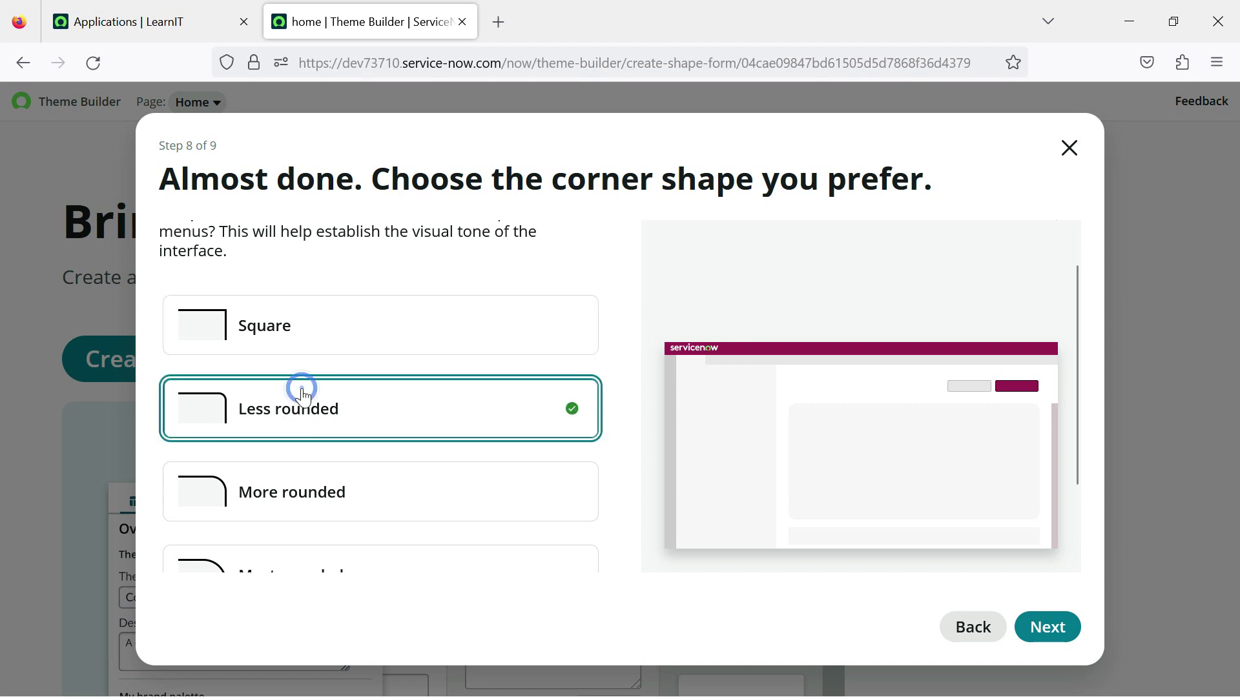
click(296, 499)
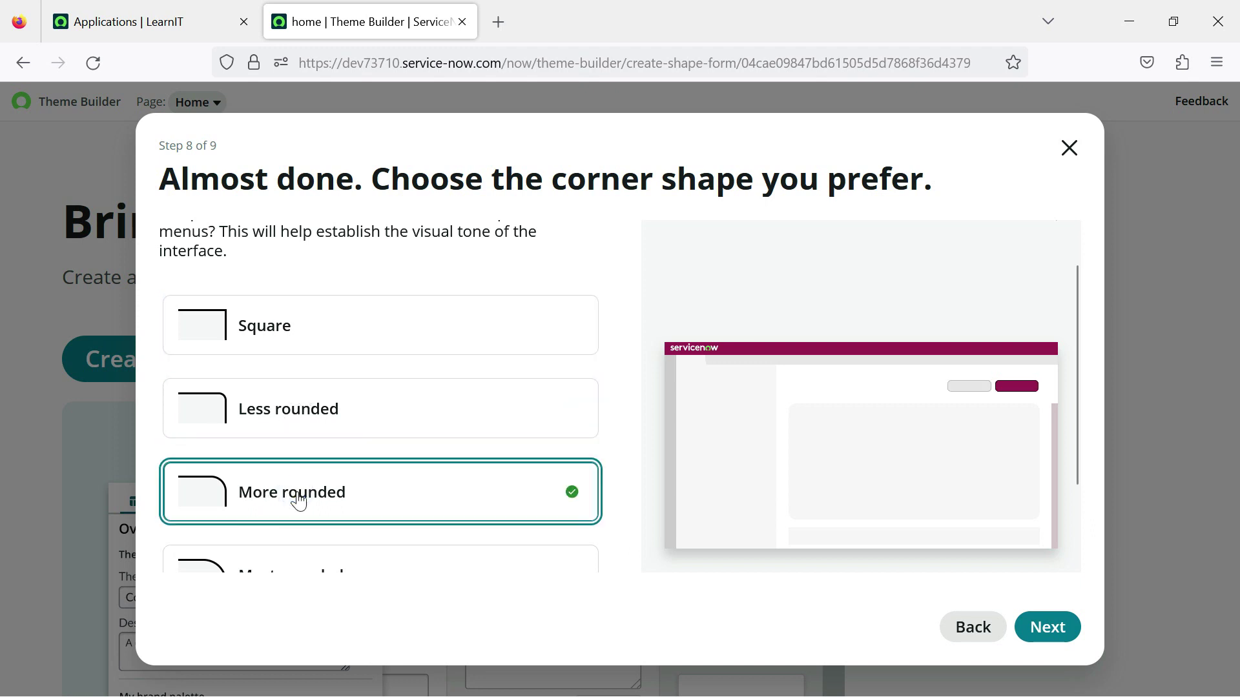
click(267, 328)
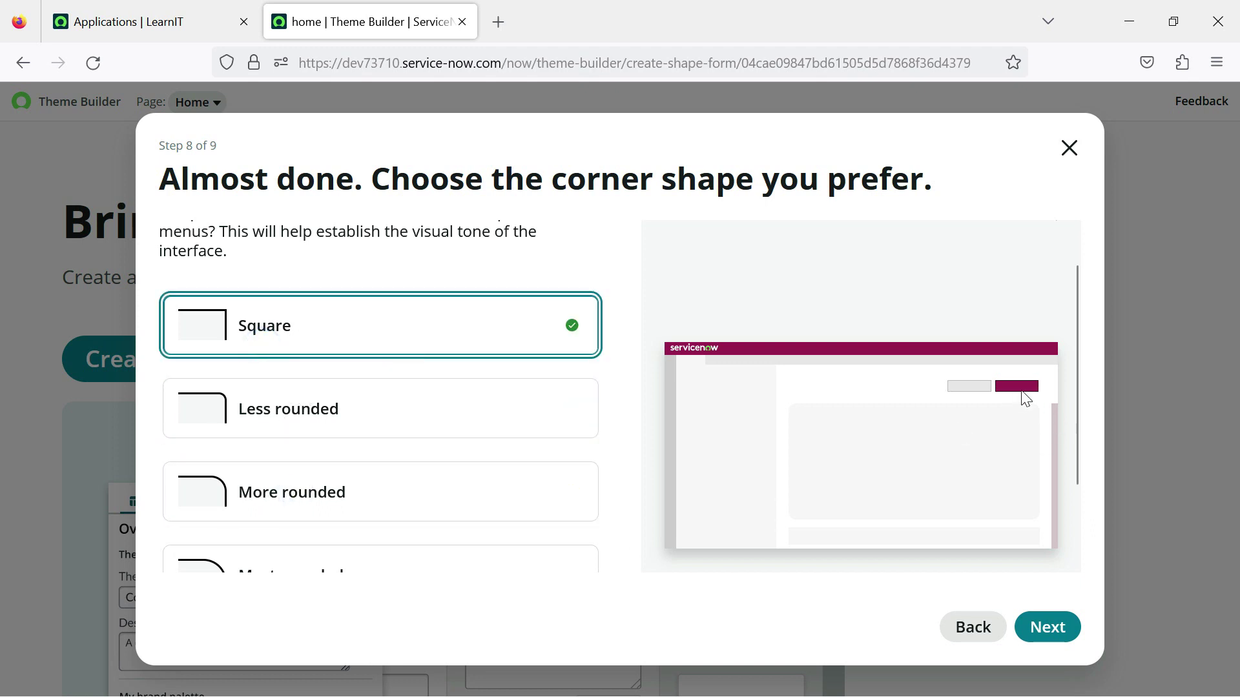
scroll(452, 467, down, 2)
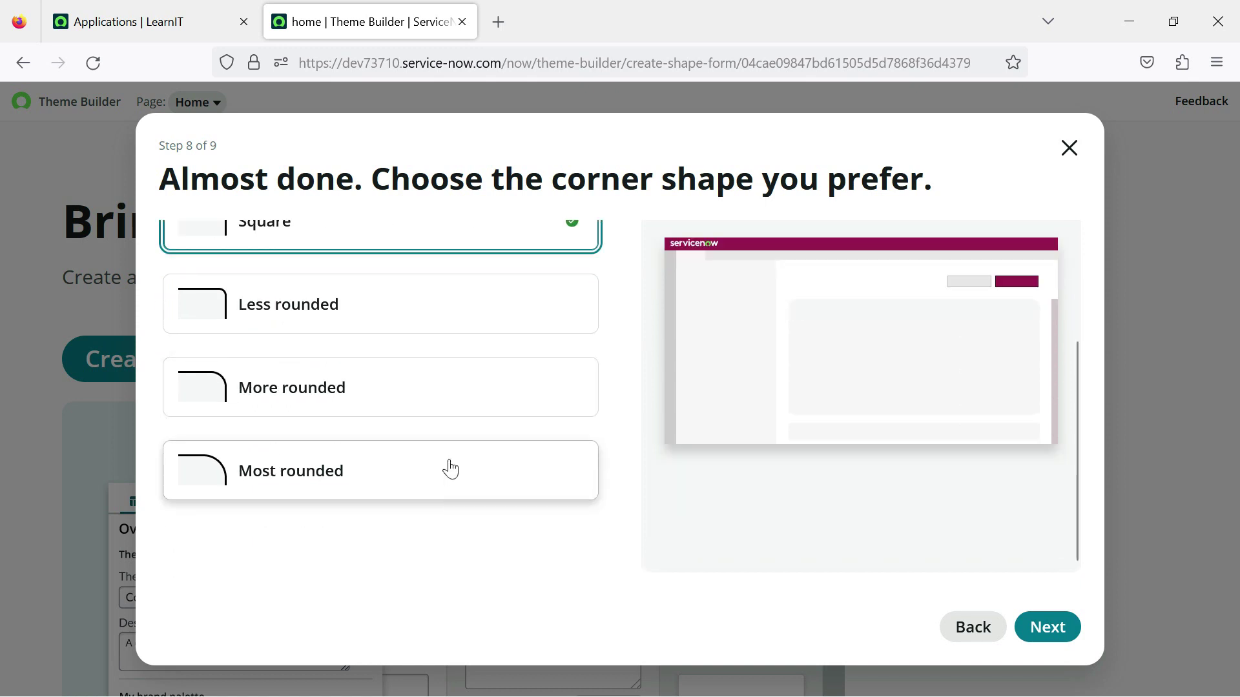
click(274, 466)
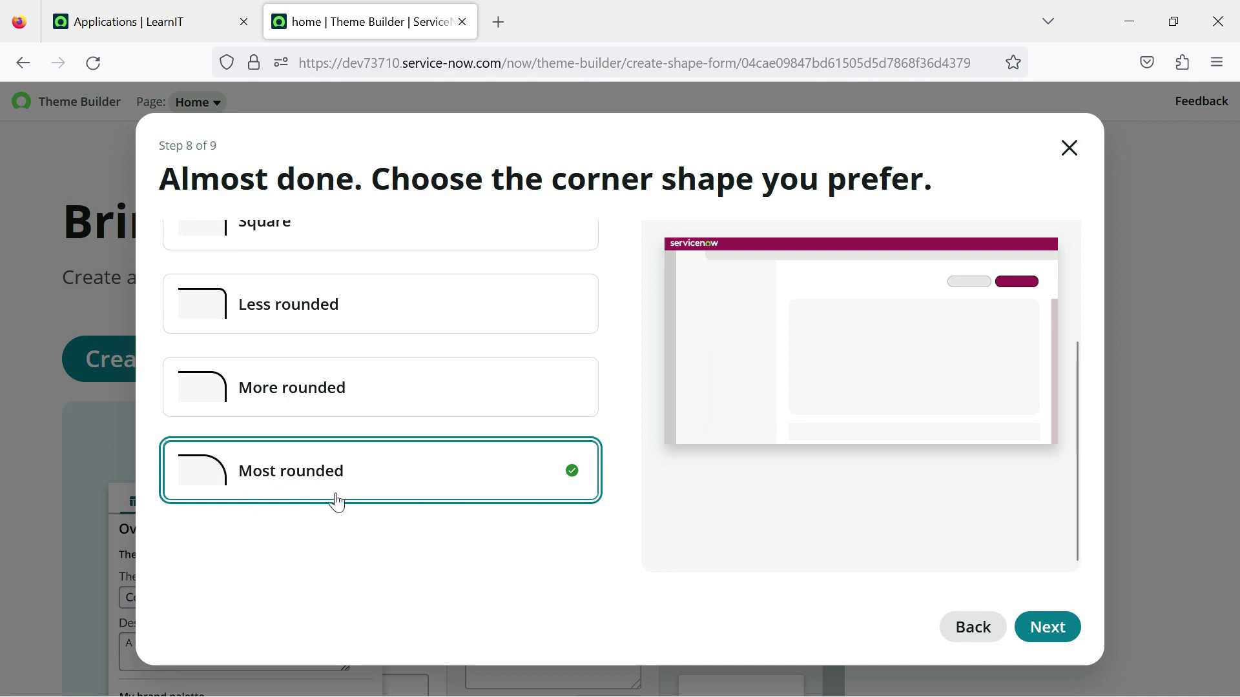
scroll(398, 462, up, 3)
scroll(517, 490, down, 3)
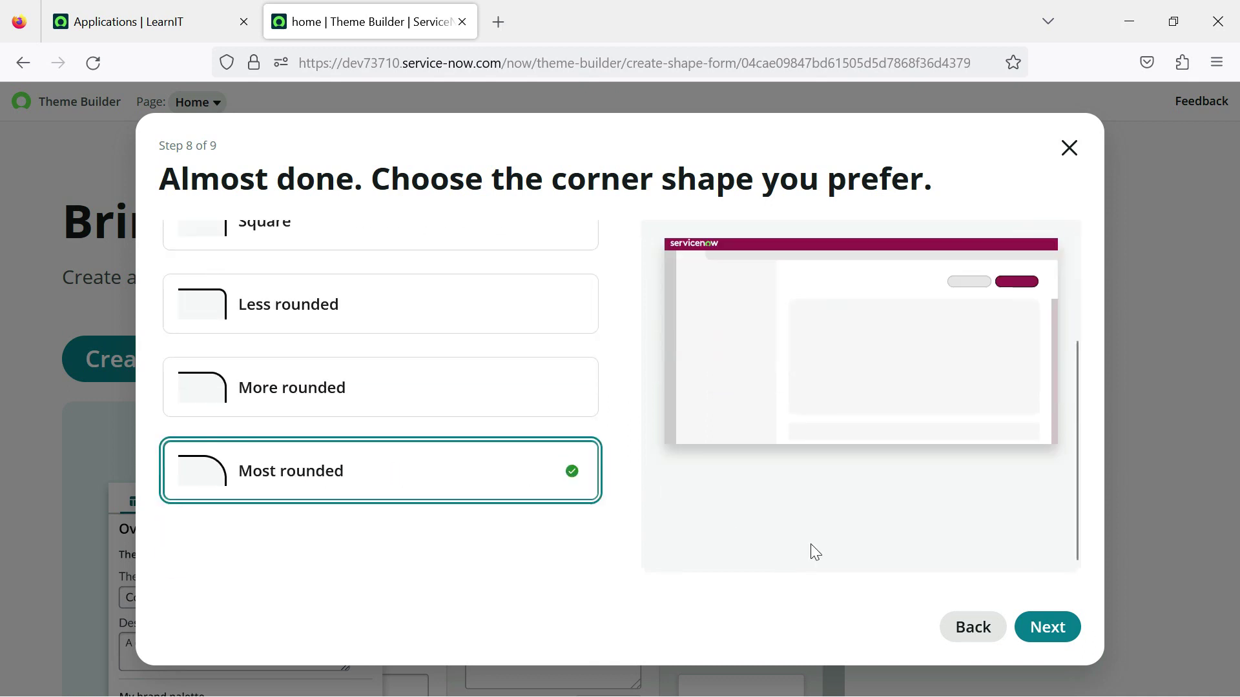
Step: Review the step 9 summary and create the LearnIT Theme for Demo theme
click(1049, 630)
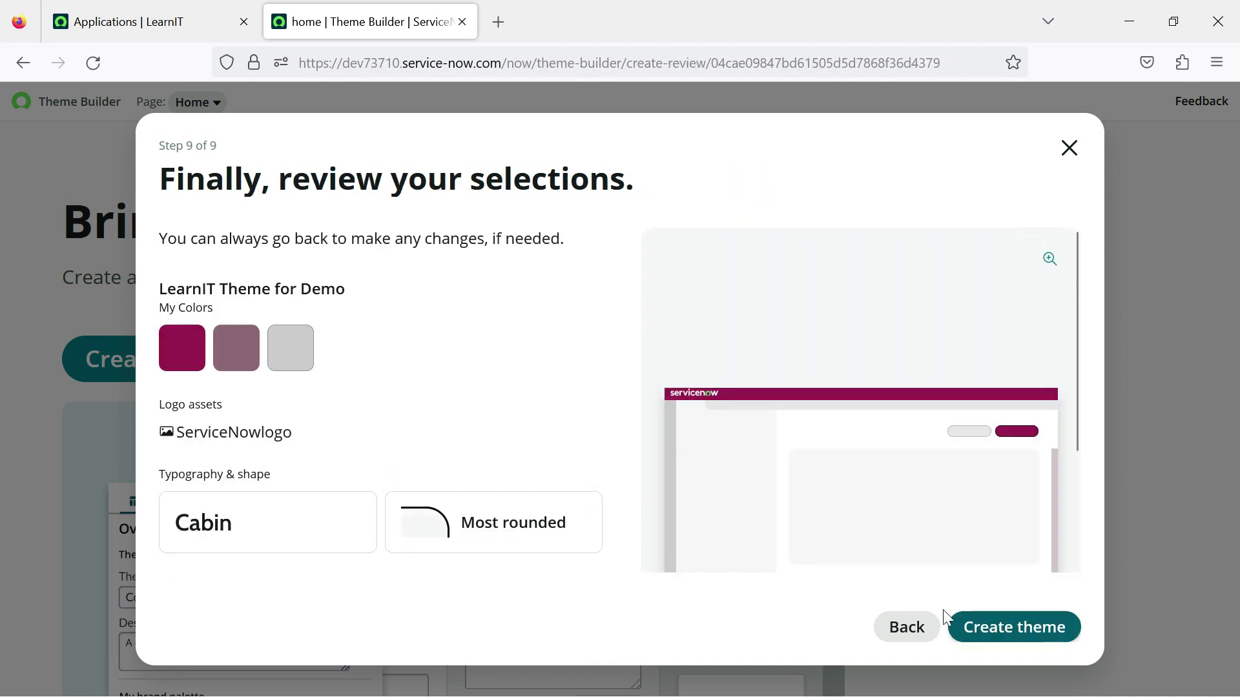
scroll(692, 460, down, 2)
scroll(454, 353, up, 1)
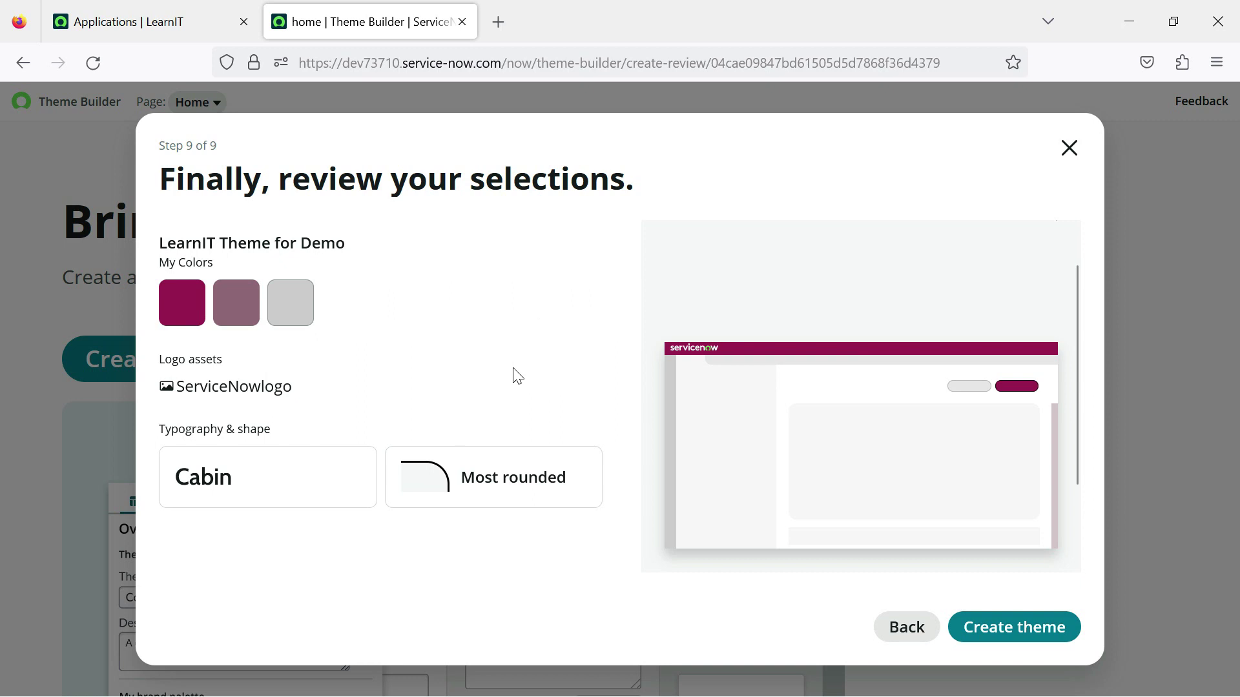
scroll(518, 375, down, 2)
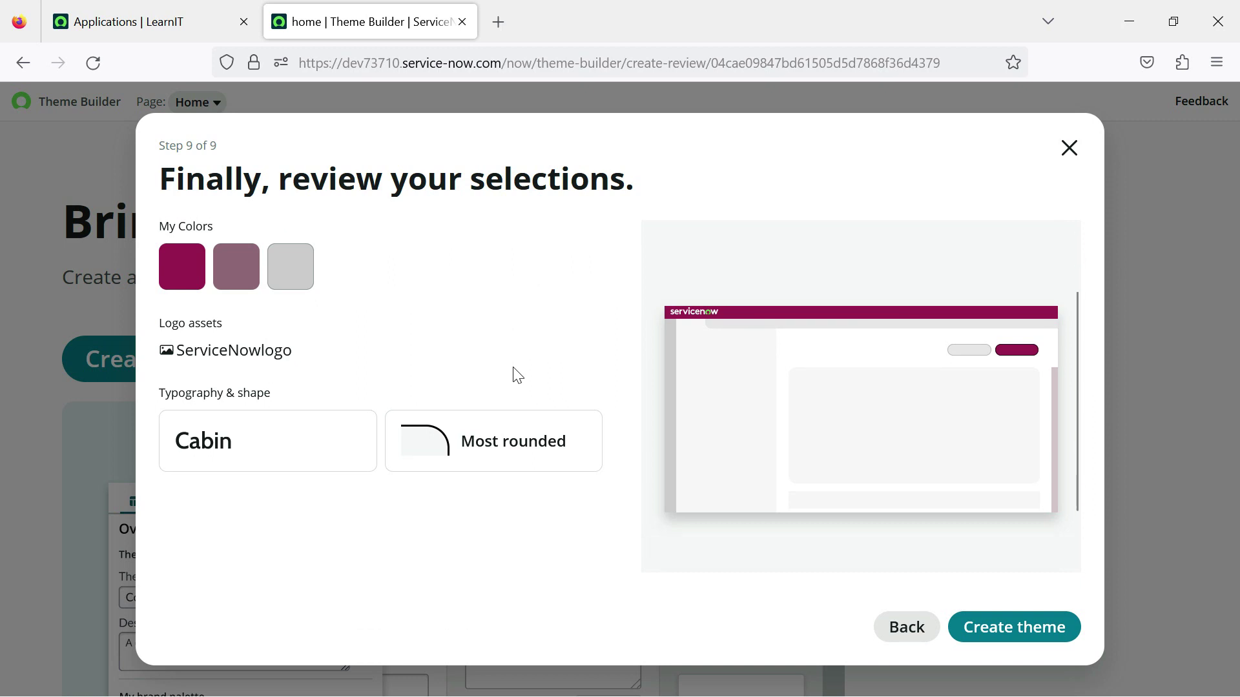
click(1014, 628)
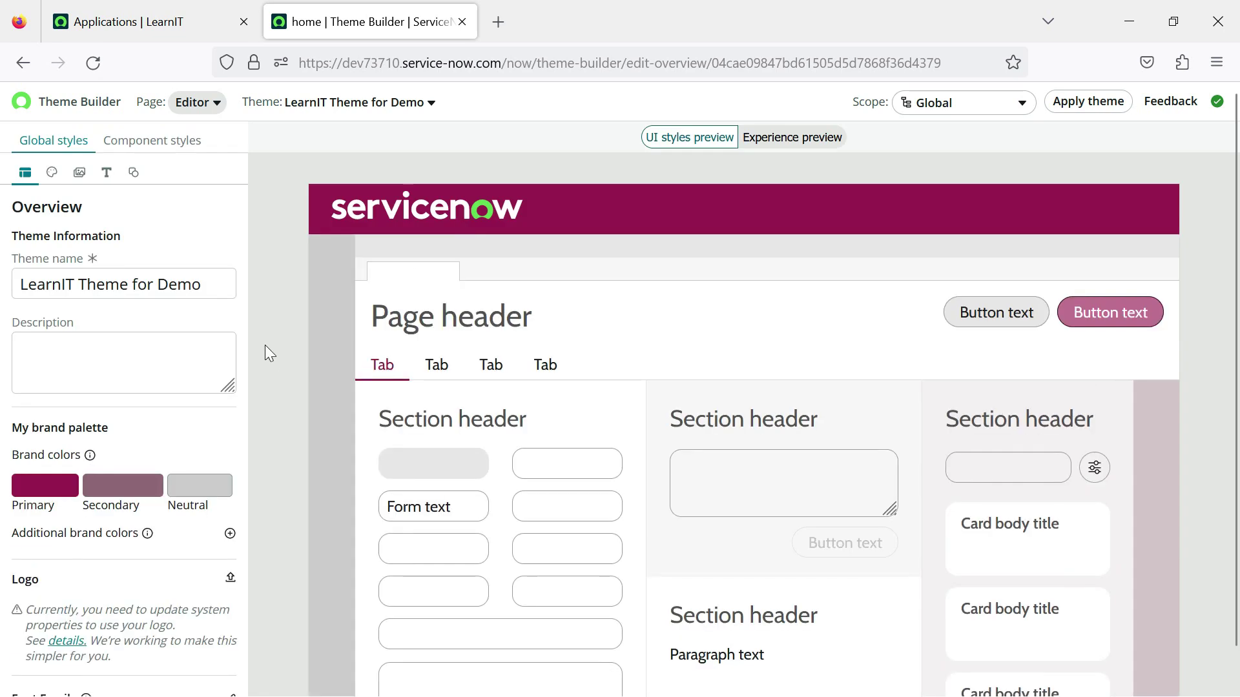
Step: Apply the new theme to the instance from the editor and confirm
scroll(503, 500, down, 4)
scroll(504, 501, up, 4)
scroll(711, 493, down, 3)
scroll(368, 401, up, 3)
scroll(106, 551, down, 1)
scroll(108, 555, up, 1)
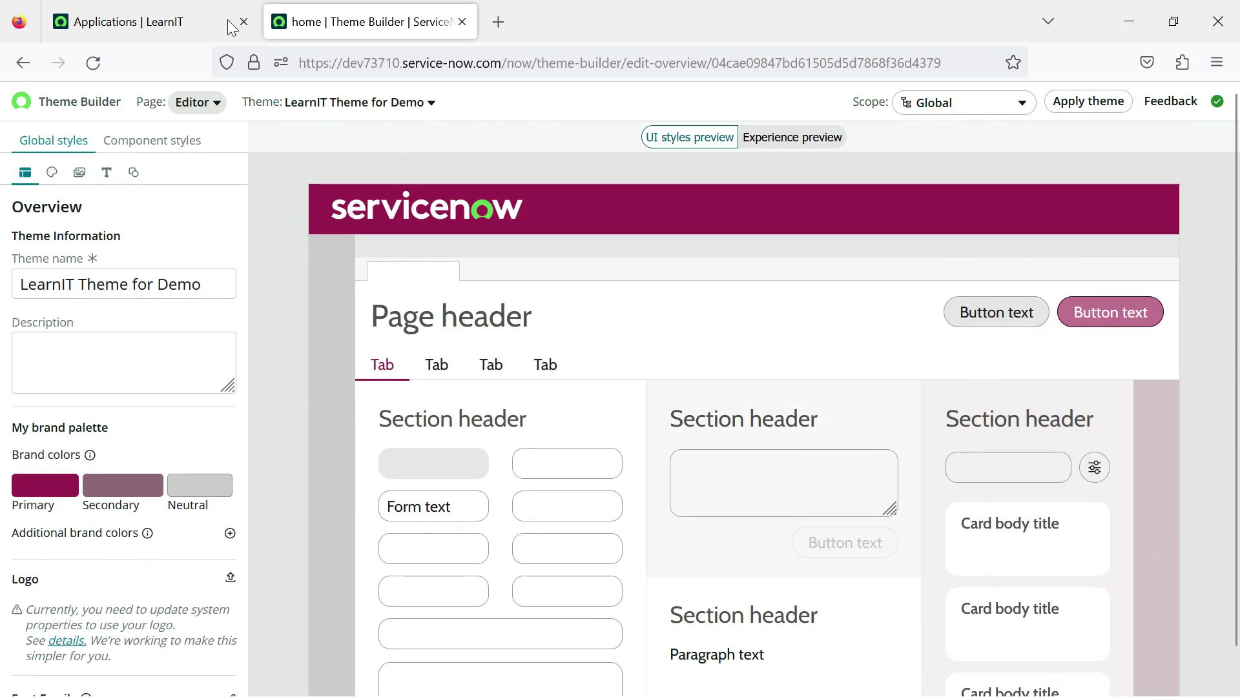
click(172, 21)
click(345, 28)
click(1085, 103)
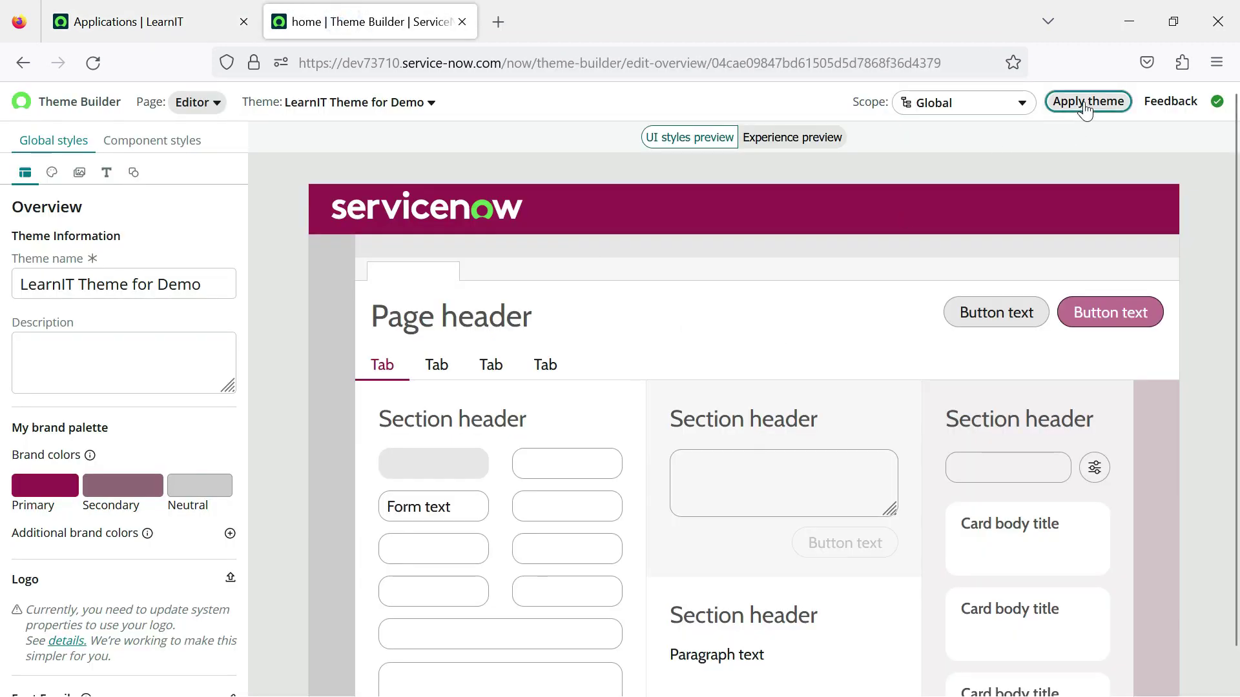
click(754, 452)
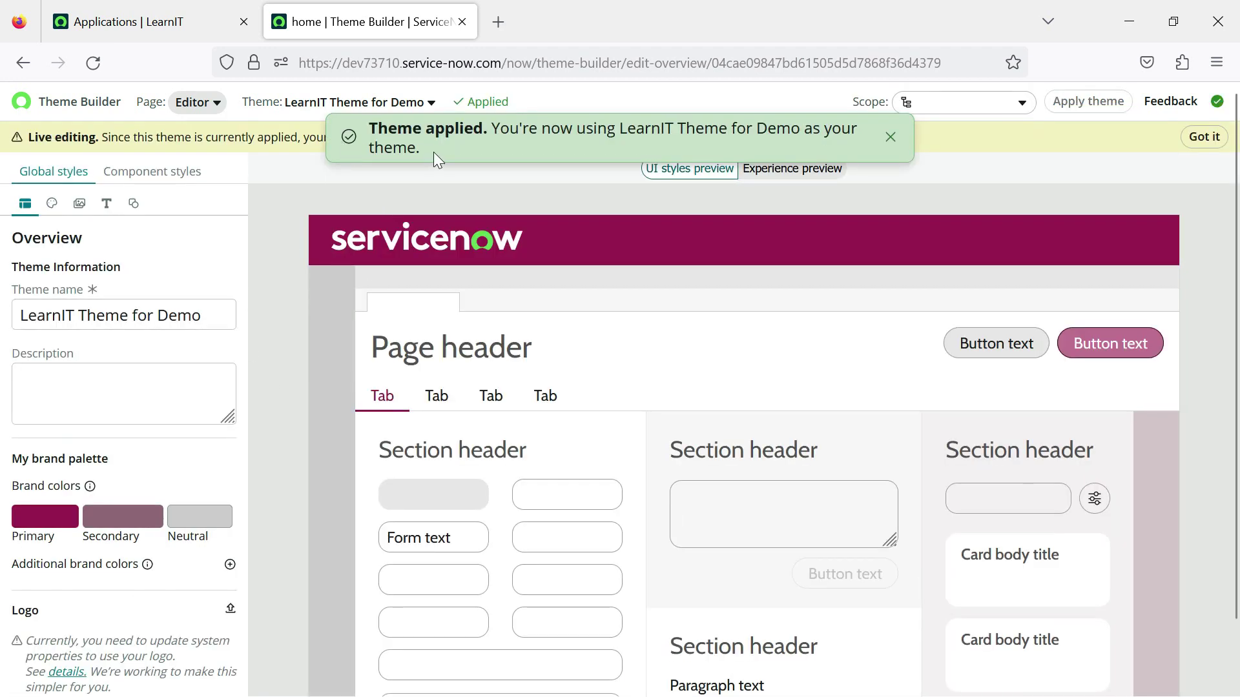
Step: Dismiss the notification, reload the LearnIT tab and go home to see the magenta styling
click(890, 139)
click(149, 22)
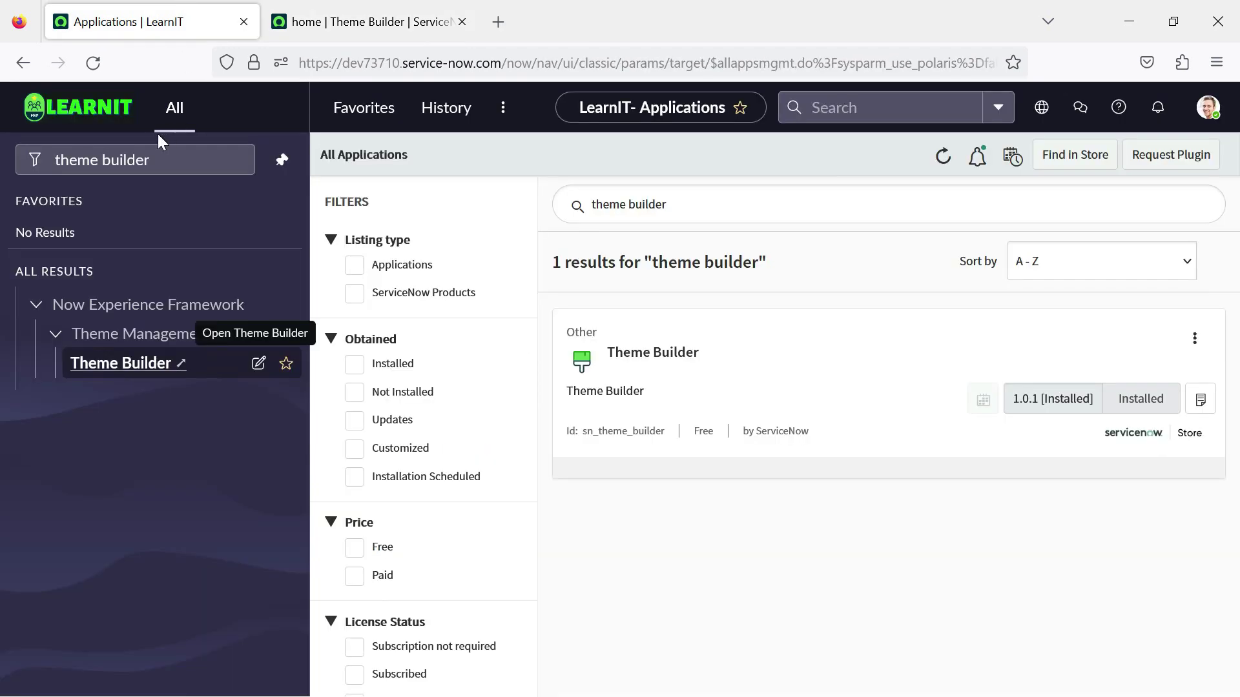
click(93, 65)
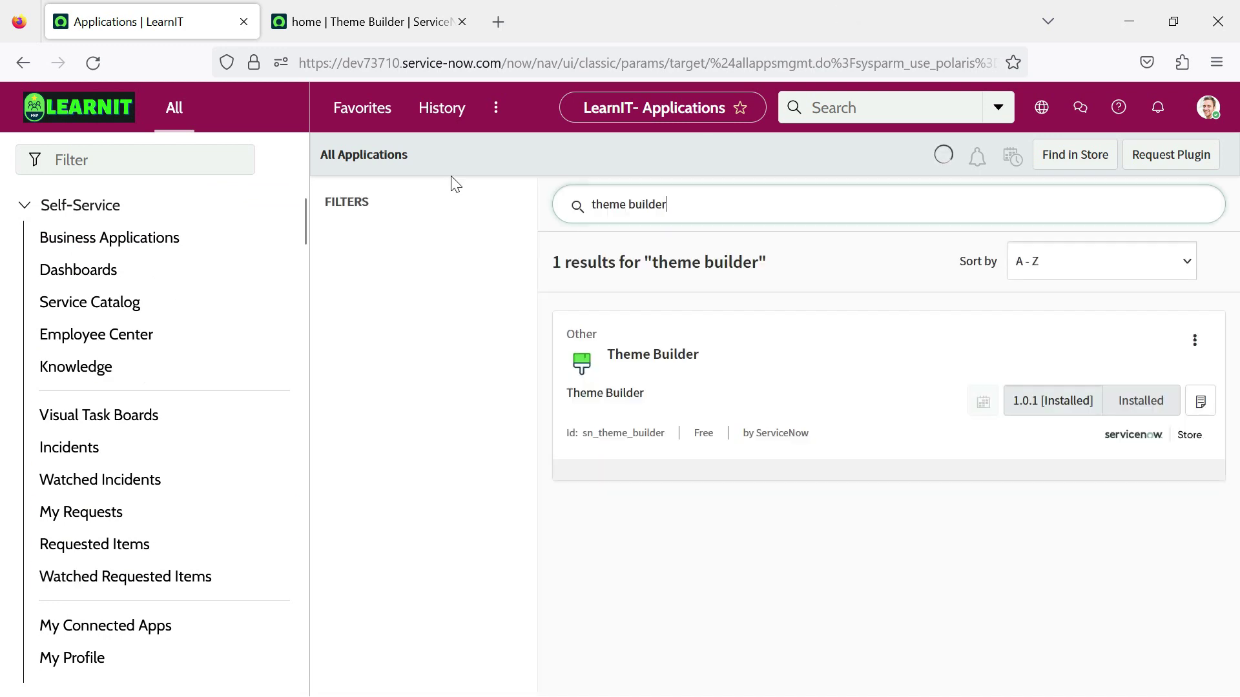
click(99, 120)
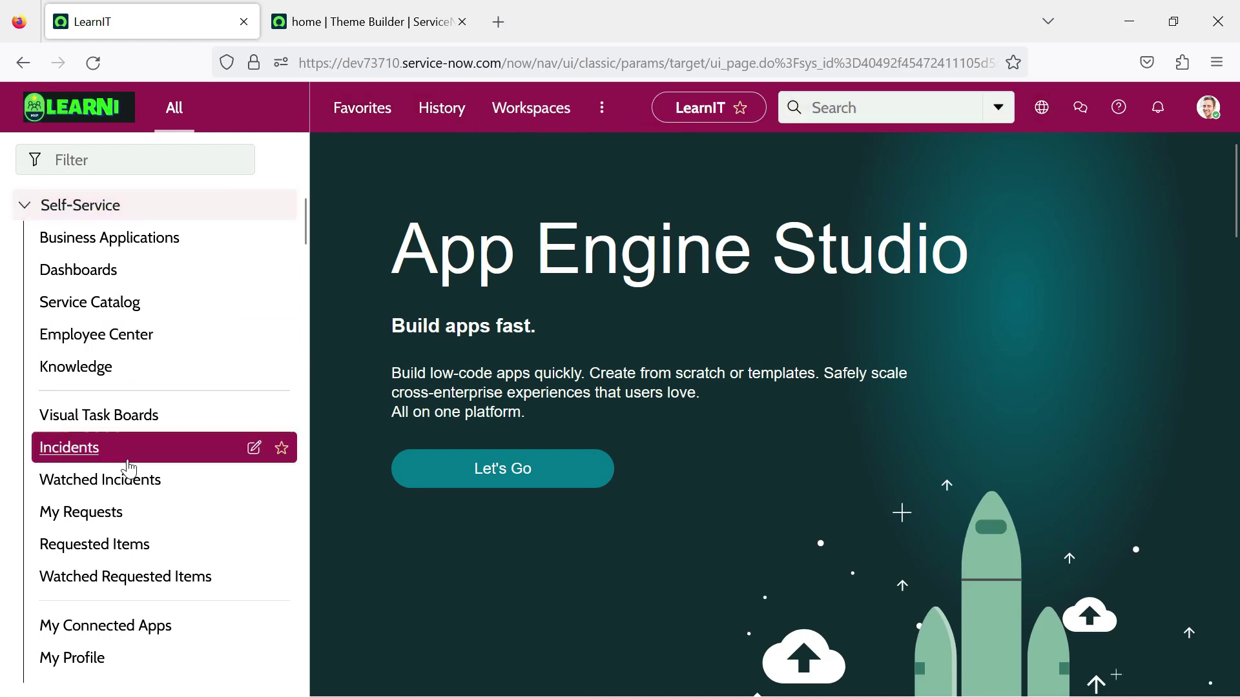
scroll(67, 374, down, 15)
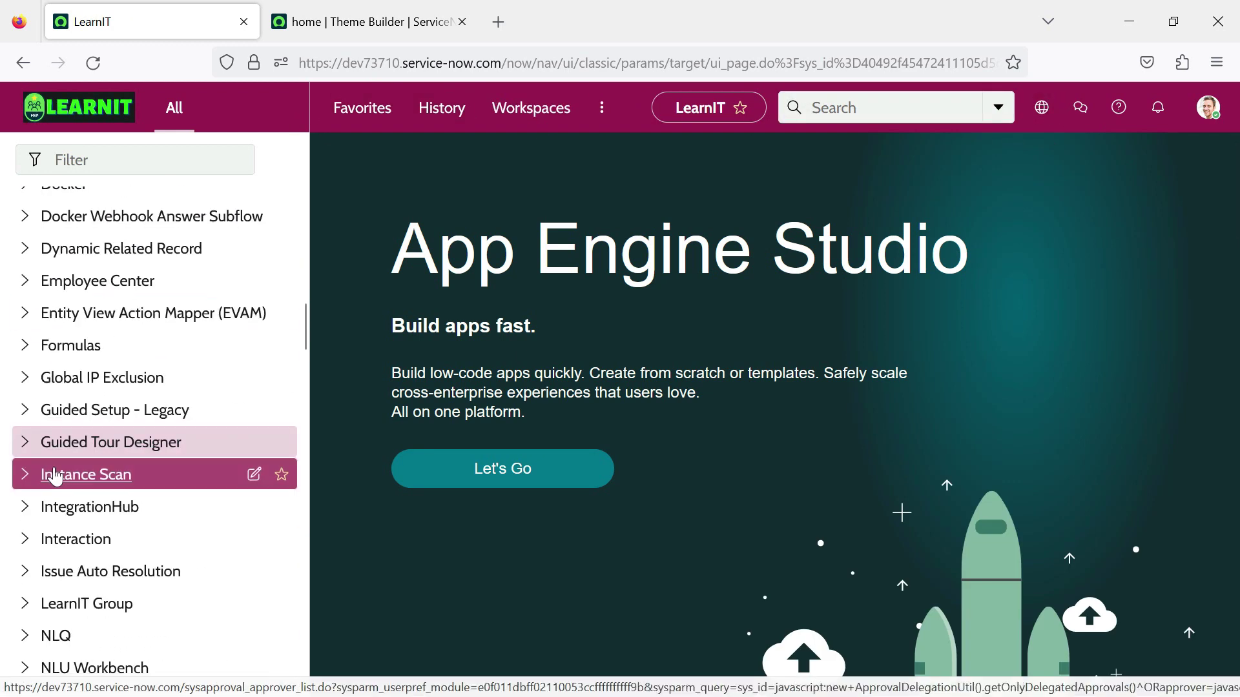
scroll(55, 477, up, 15)
Step: Filter the navigator for 'incident' and open the Self-Service Incidents list
click(83, 166)
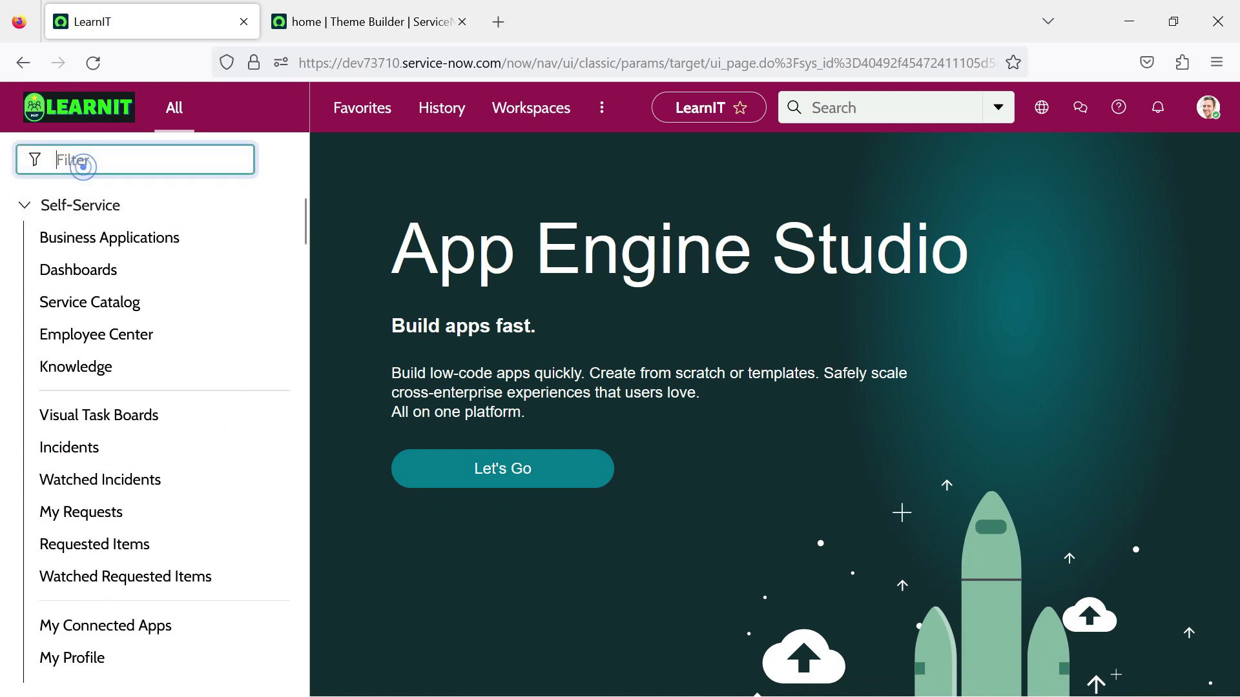
text(i8ncident)
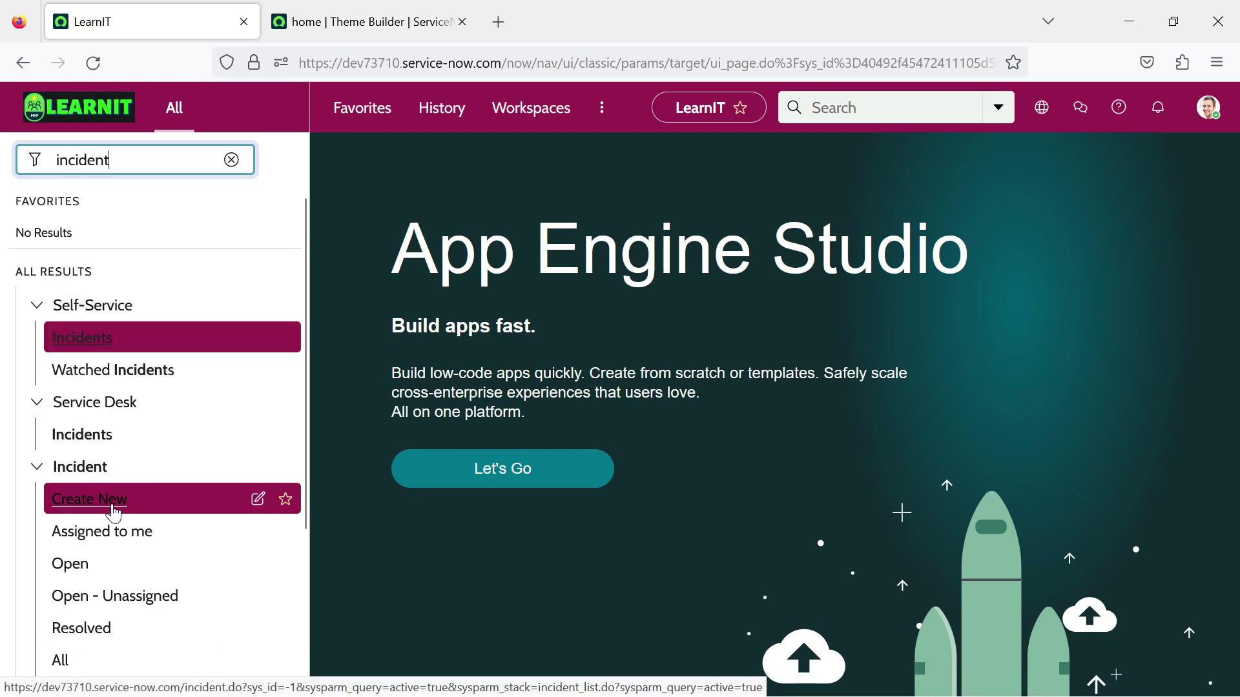
click(86, 567)
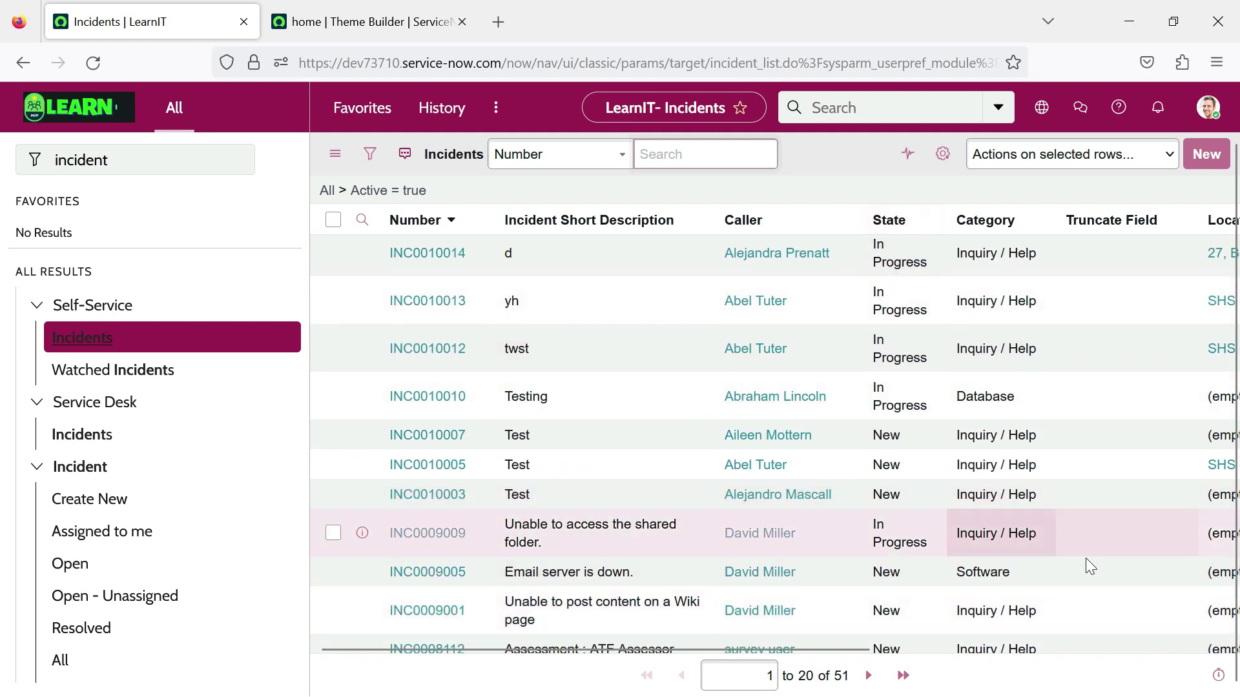
scroll(1086, 558, down, 3)
scroll(553, 414, up, 8)
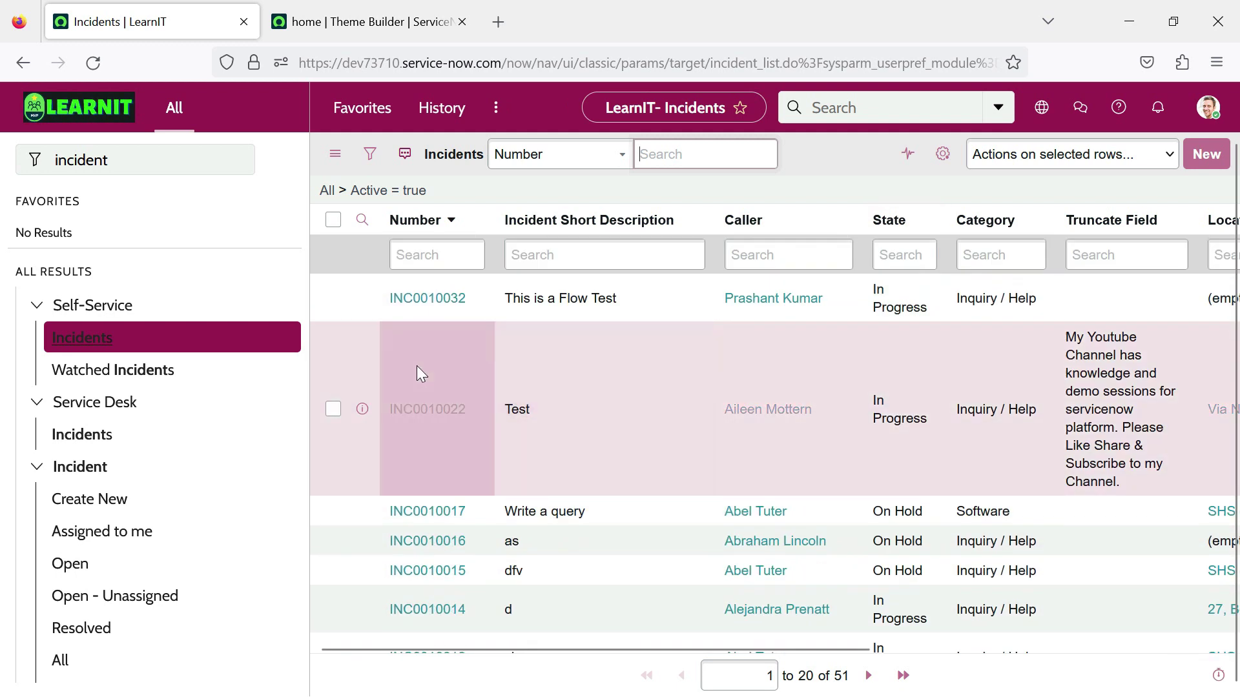
Step: Open incident INC0010032, then type 'erc' in Caller's Department and delete it again
click(425, 302)
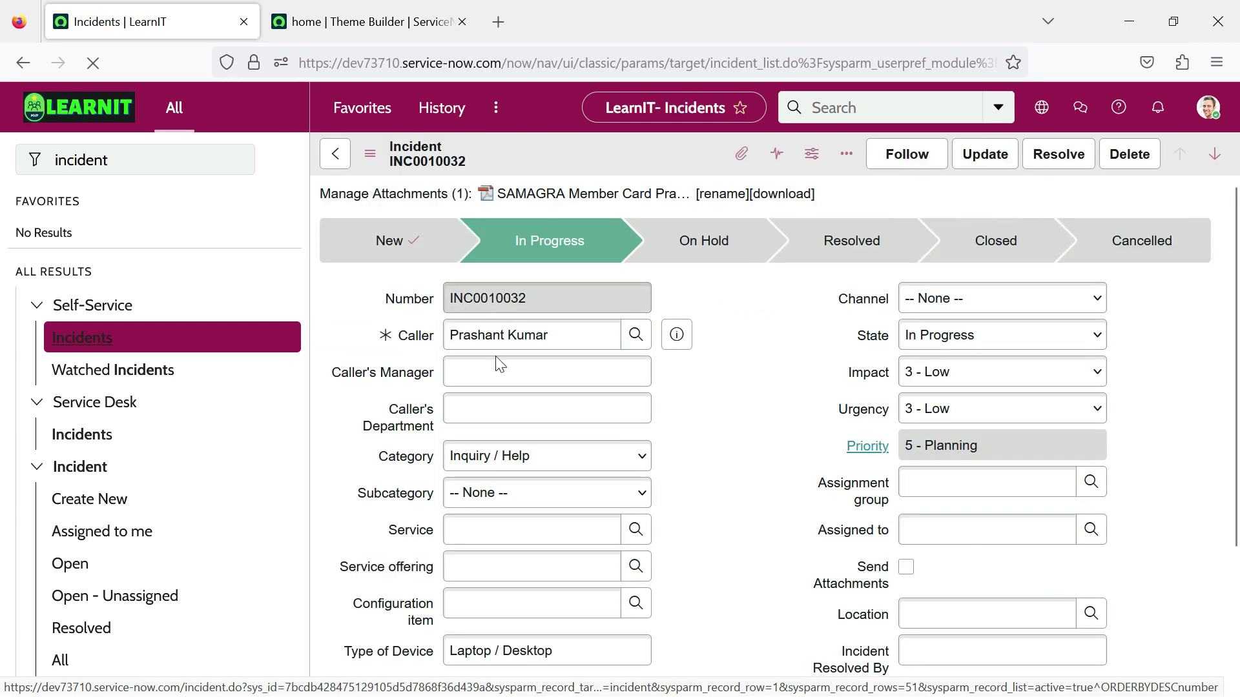
click(488, 409)
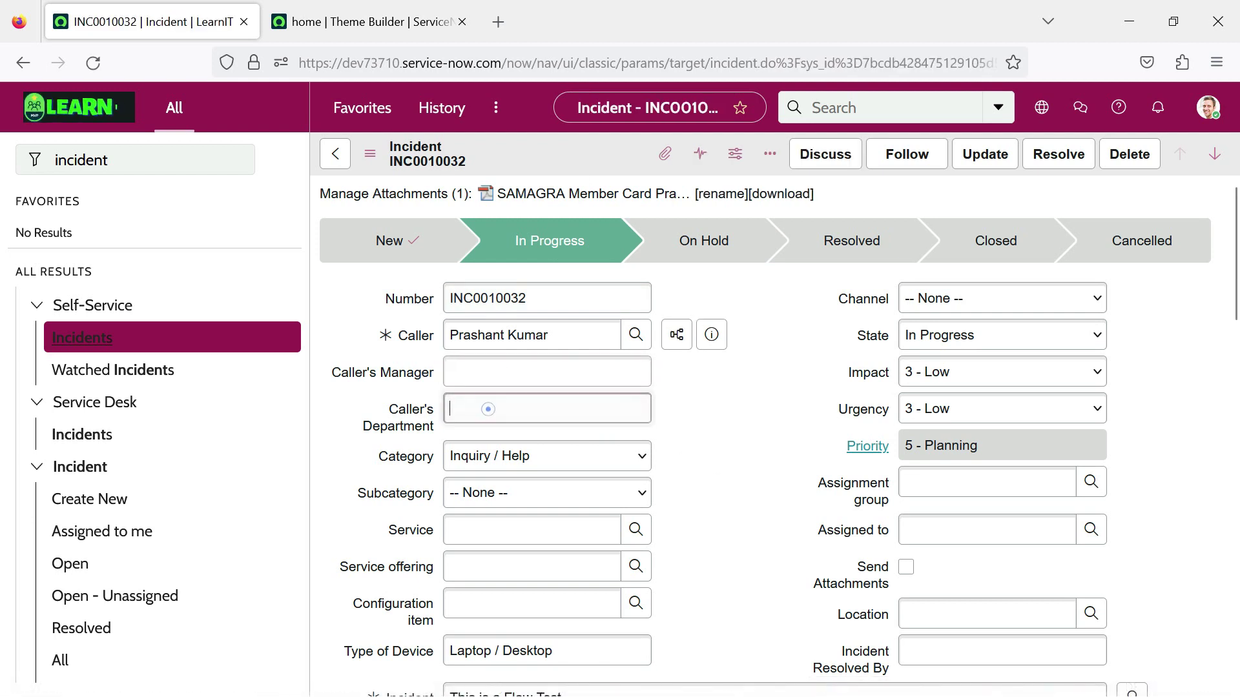
text(erc)
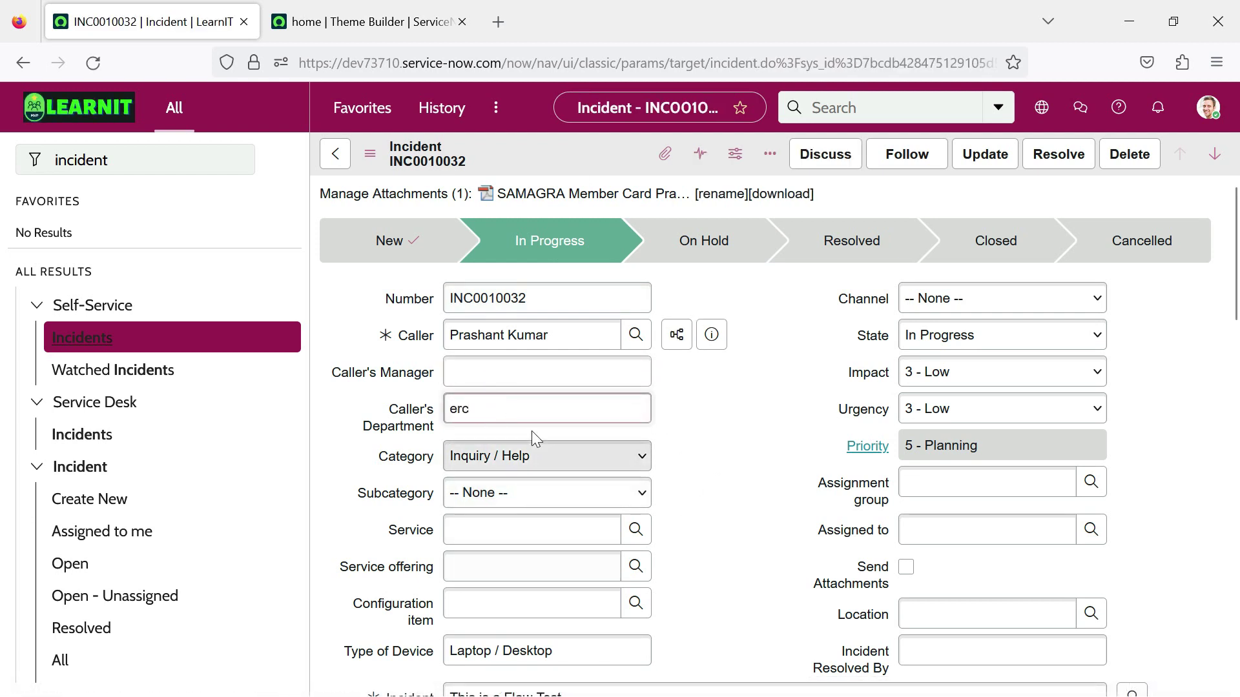
double_click(526, 403)
key(BackSpace)
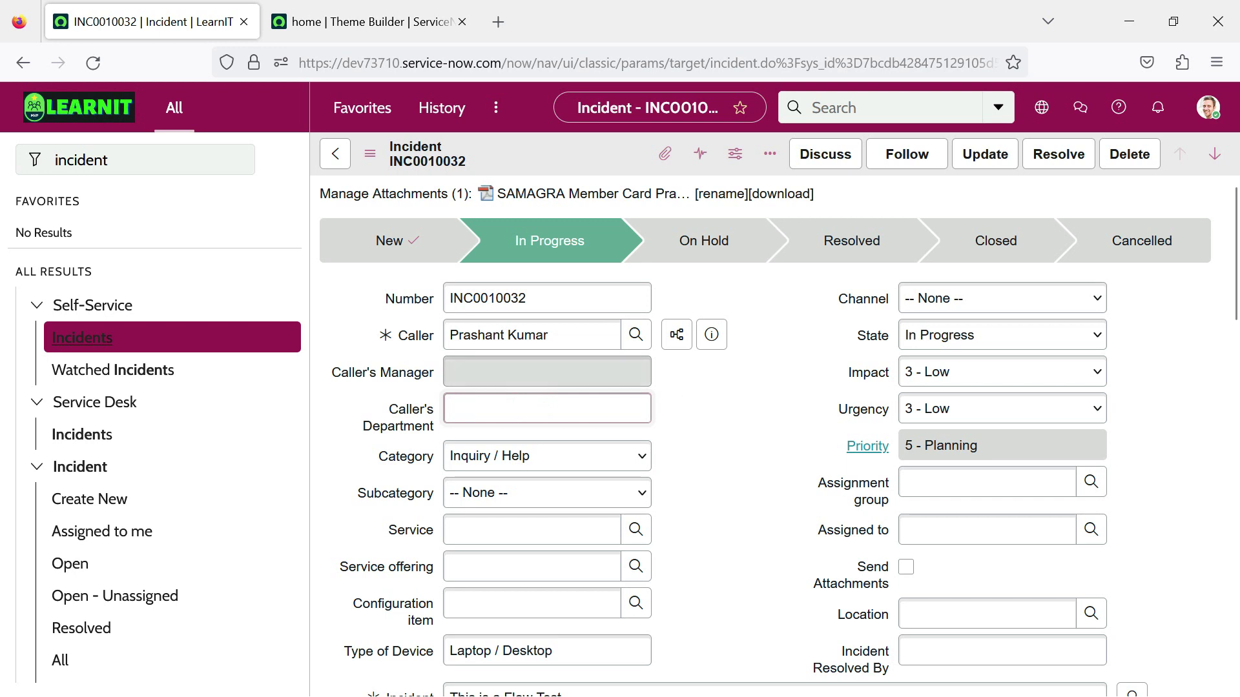
Step: Add the test work note 'erfcerfc' to the incident
scroll(672, 407, down, 10)
scroll(673, 407, up, 6)
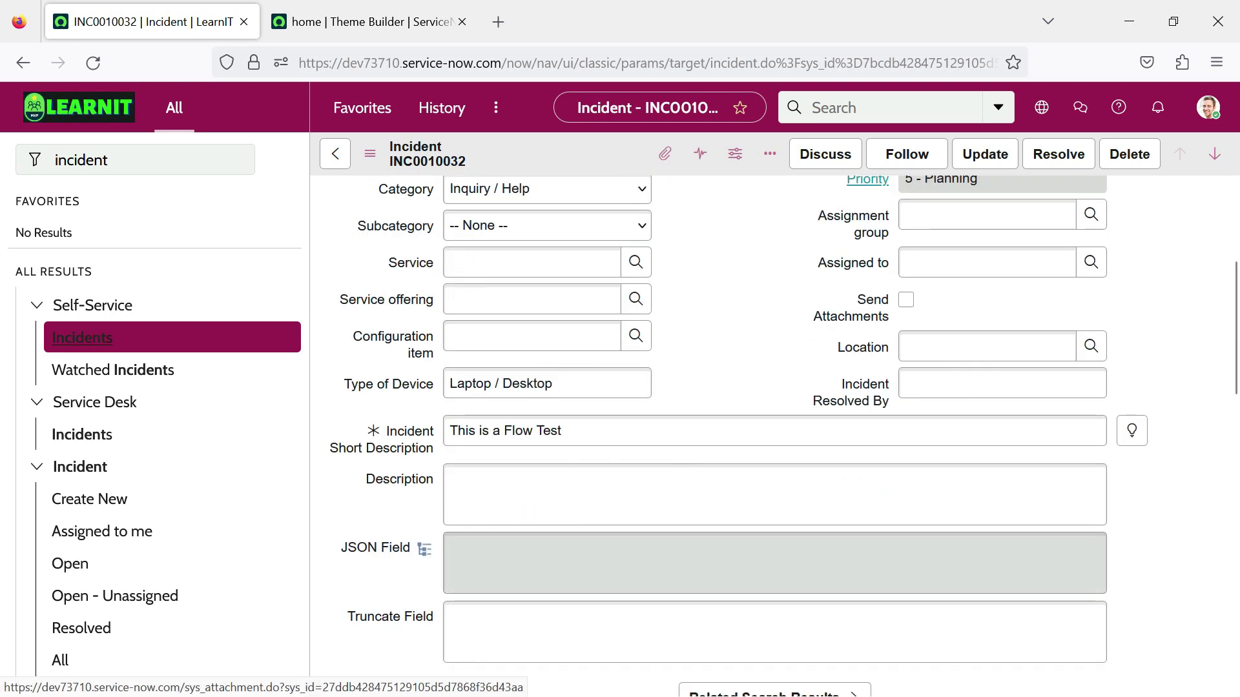
scroll(722, 315, up, 4)
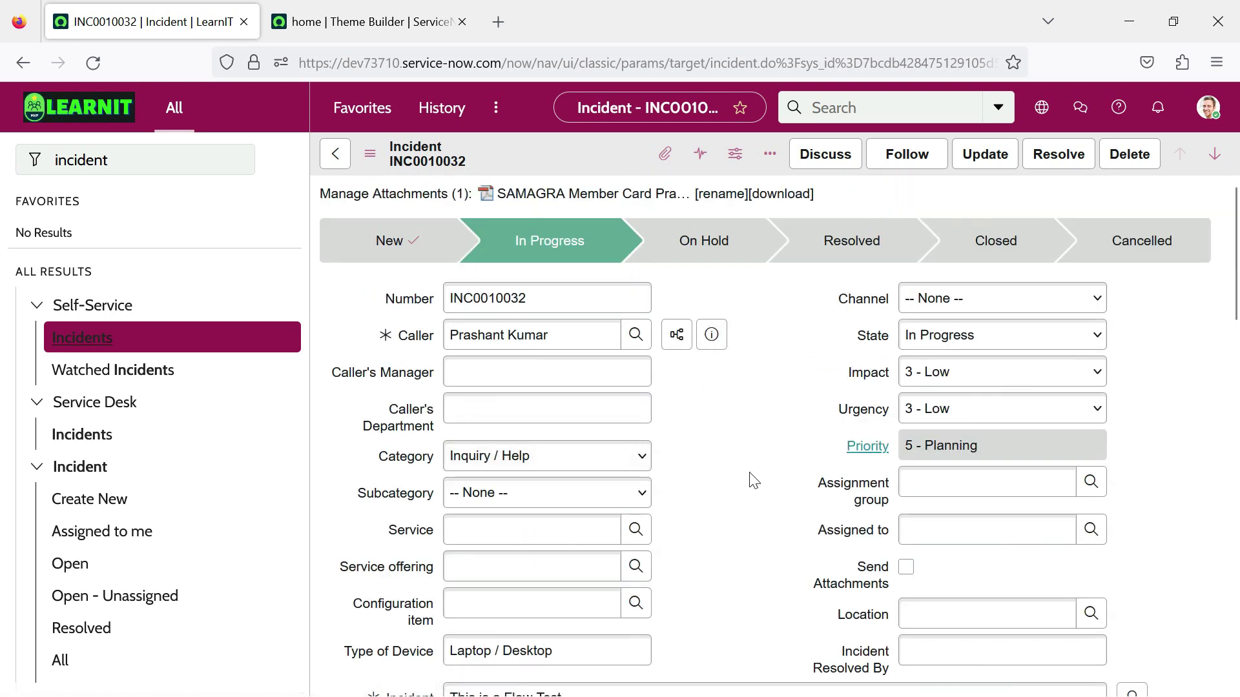
scroll(735, 248, down, 12)
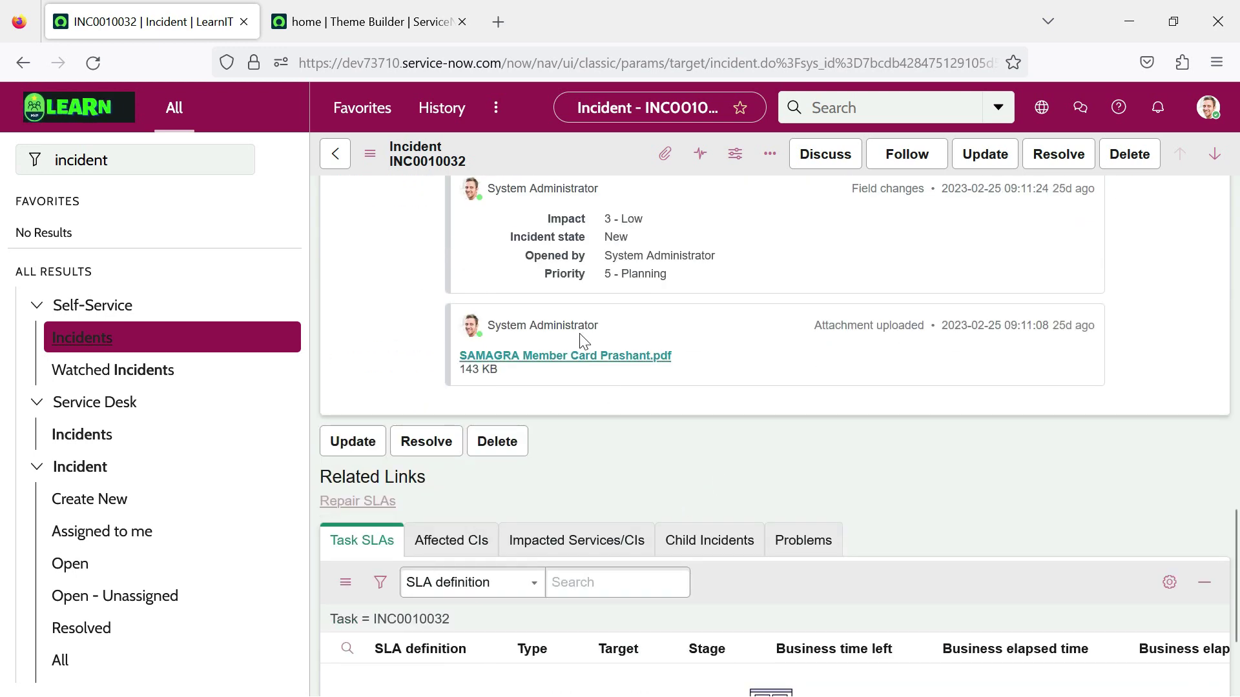
scroll(570, 302, up, 3)
scroll(570, 302, up, 5)
click(520, 513)
text(erfcerfc)
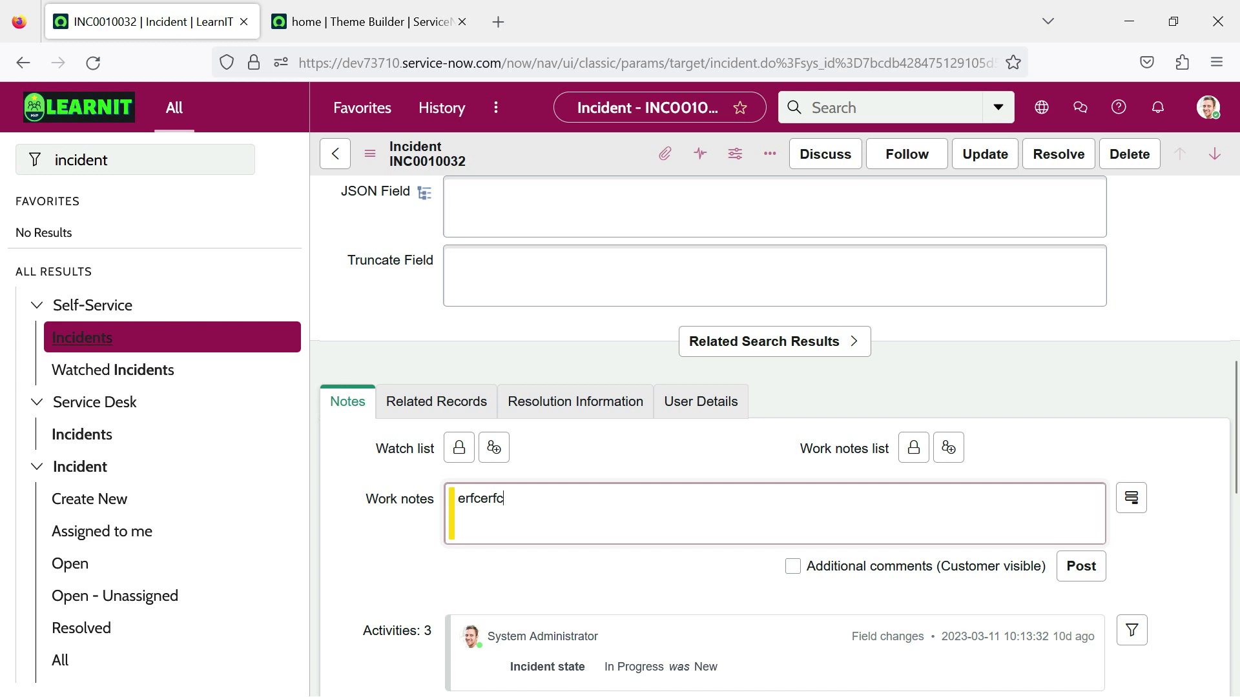
scroll(526, 562, up, 2)
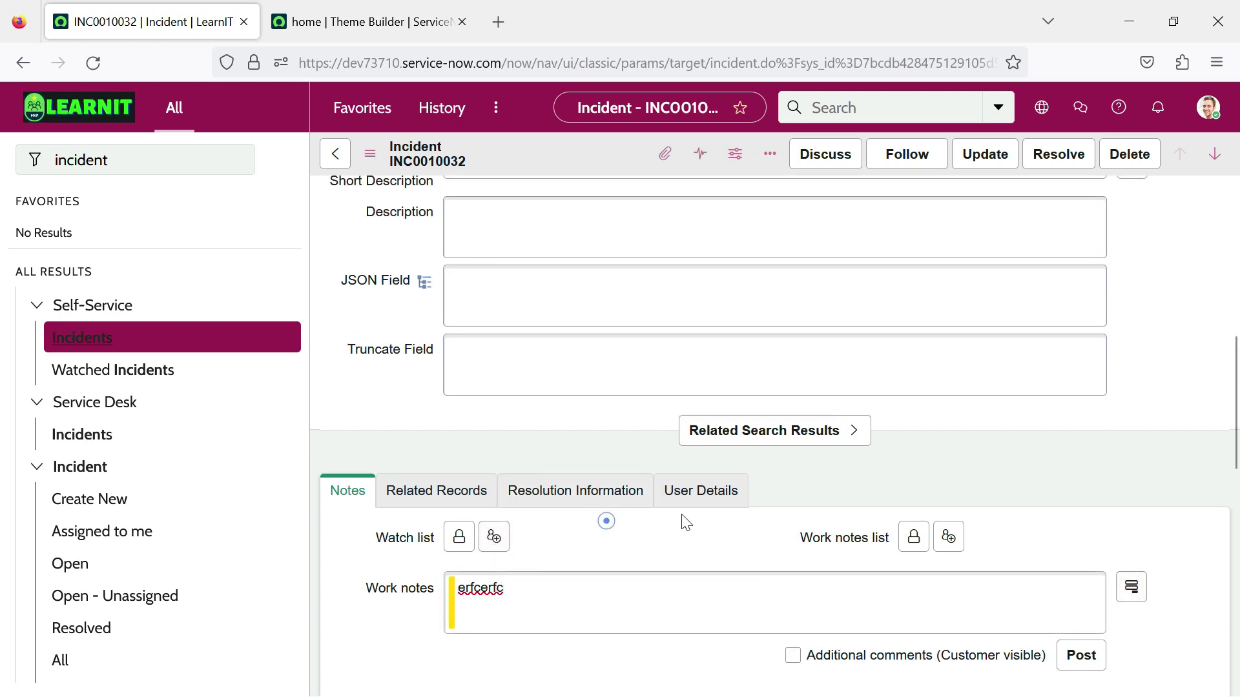
Step: Enter 'rfrf' as the Manager under User Details, leaving an invalid reference
click(689, 494)
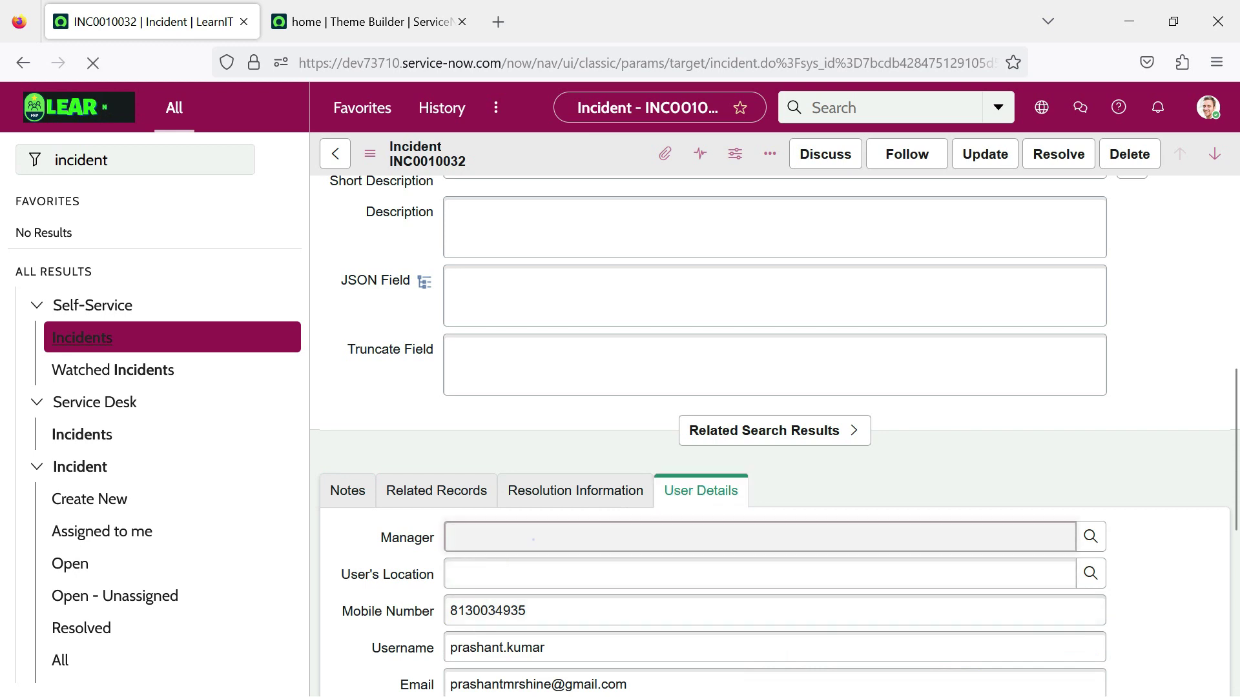
click(534, 538)
text(rfrfr)
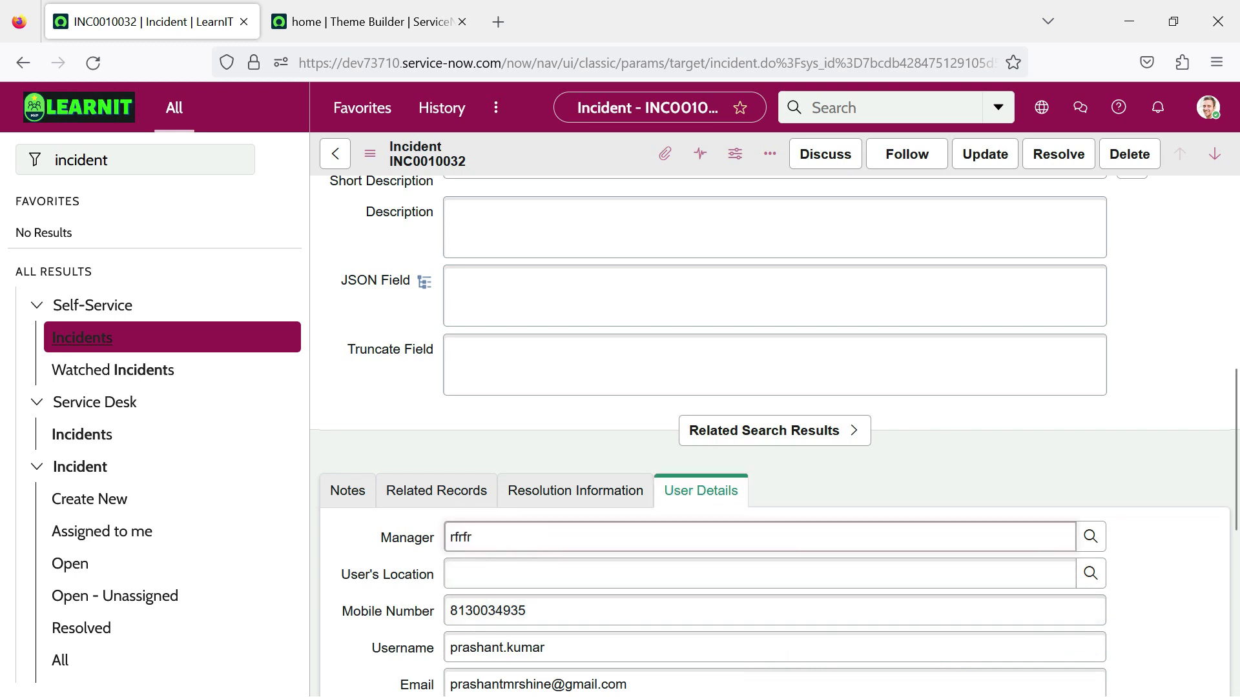
click(450, 574)
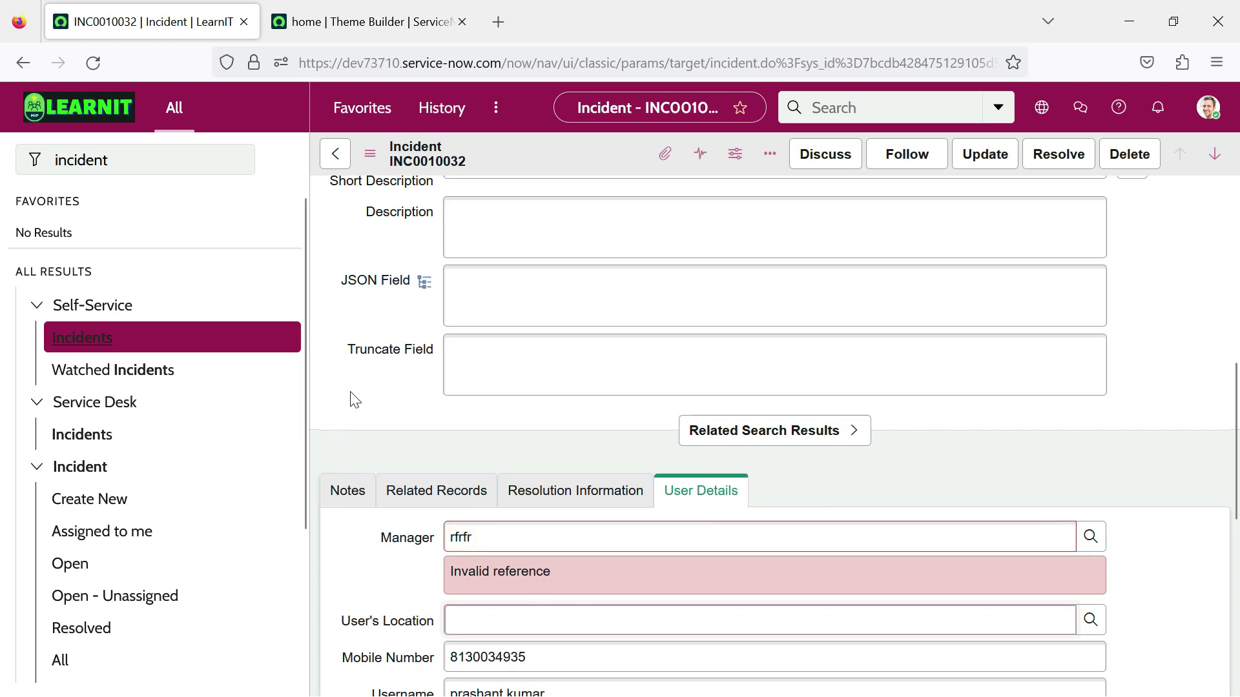
scroll(352, 396, up, 8)
Step: Leave the incident without saving via the LearnIT logo, then check the Theme Builder tab
click(113, 115)
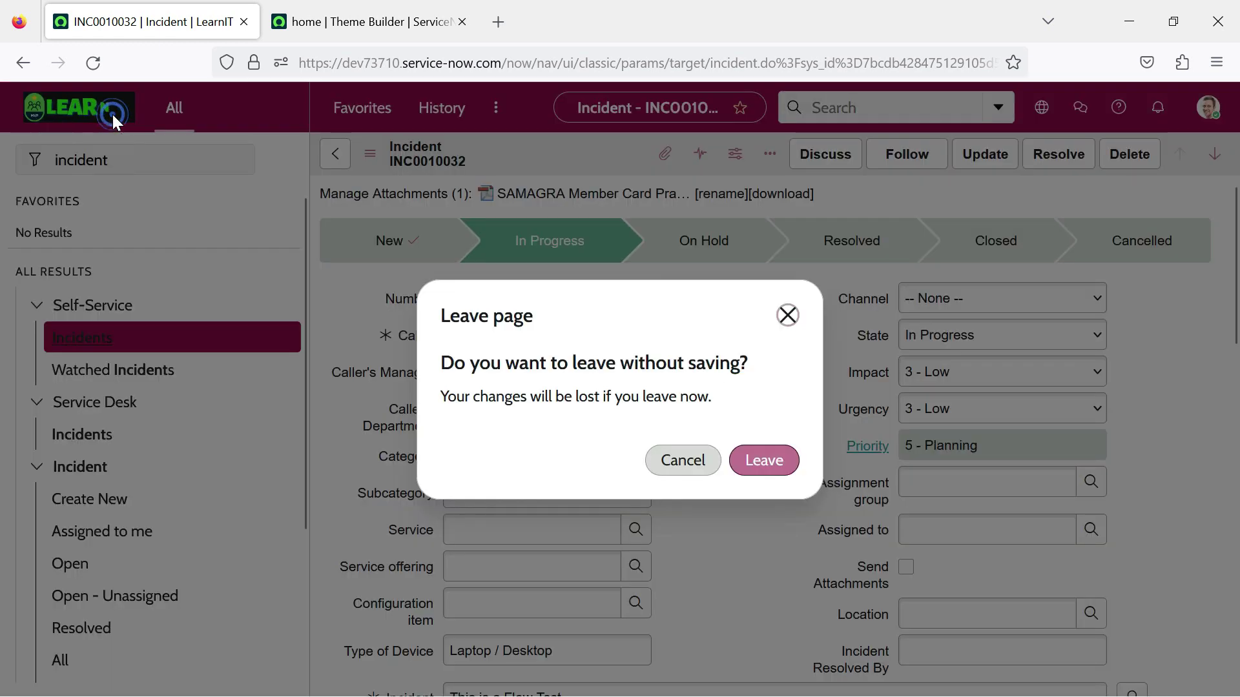
click(766, 463)
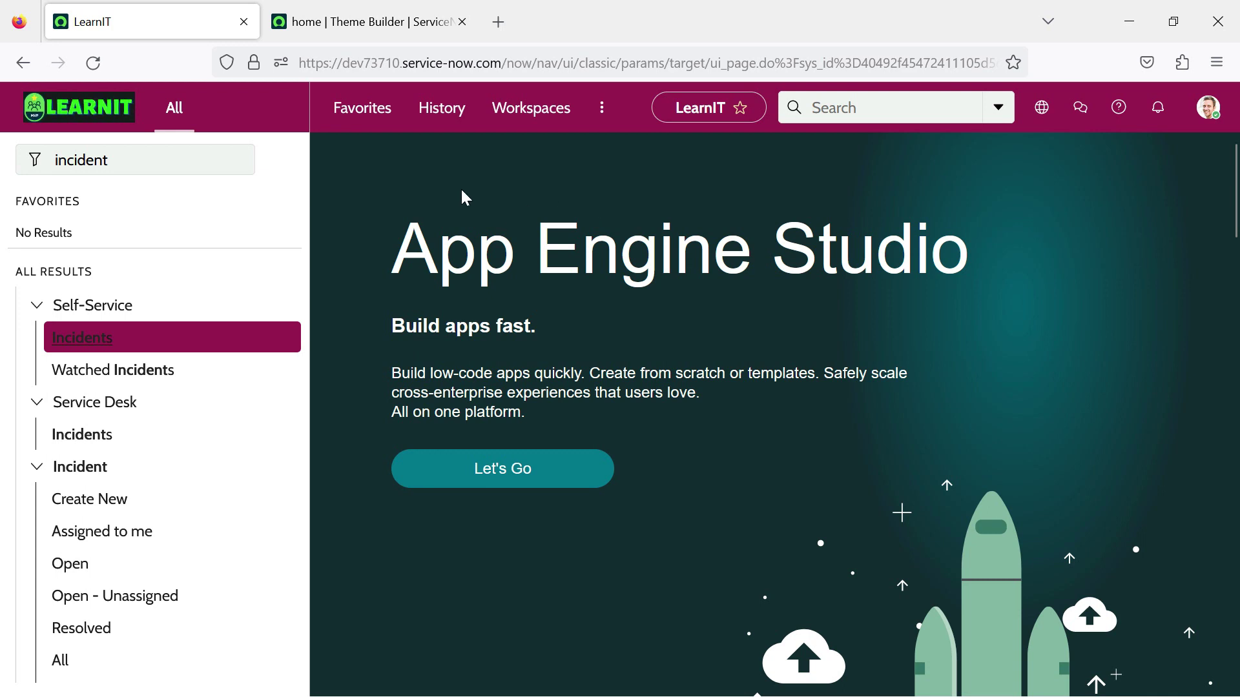
click(362, 21)
Step: Return to the LearnIT home page and clear the navigator Filter box
click(173, 5)
click(193, 160)
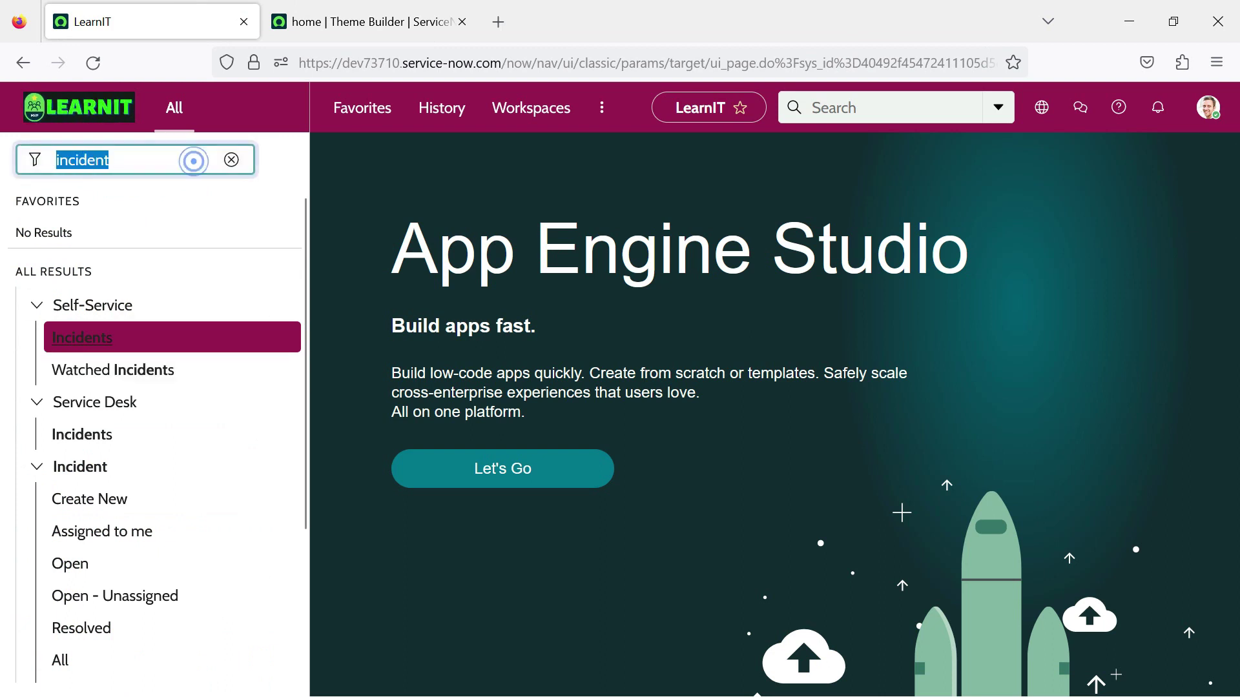
click(228, 160)
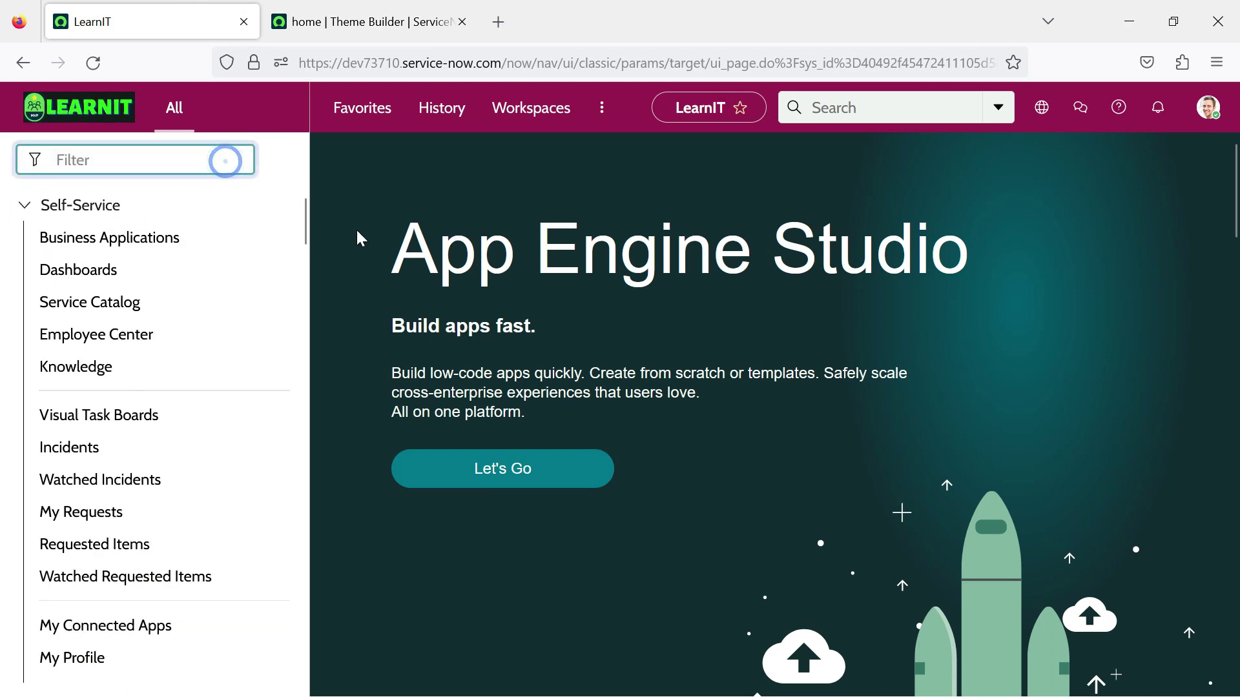